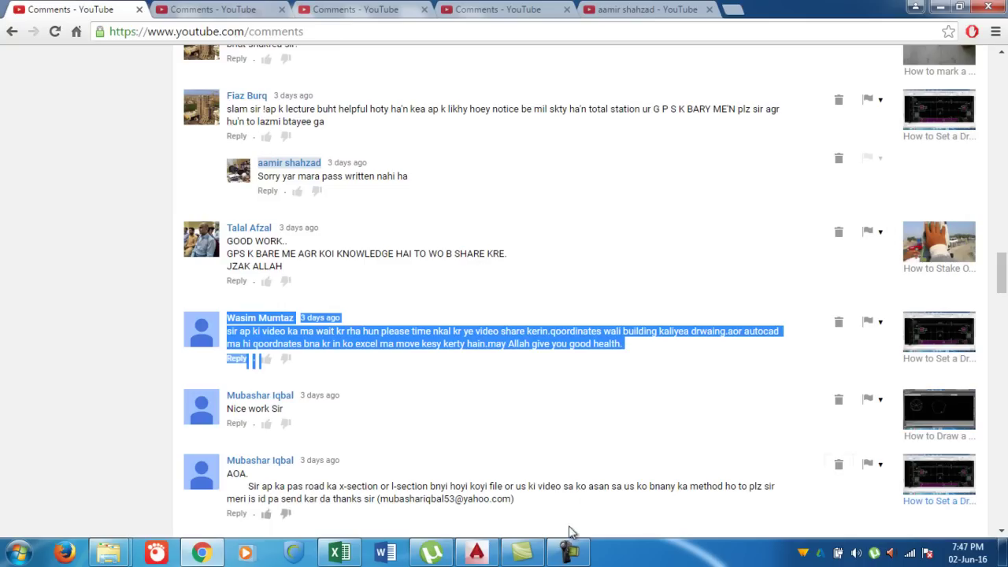
# Step: Review the viewer comments asking about AutoCAD coordinates, plots and moving coordinates to Excel across the open YouTube comment pages
pyautogui.click(567, 552)
pyautogui.click(567, 552)
pyautogui.click(420, 309)
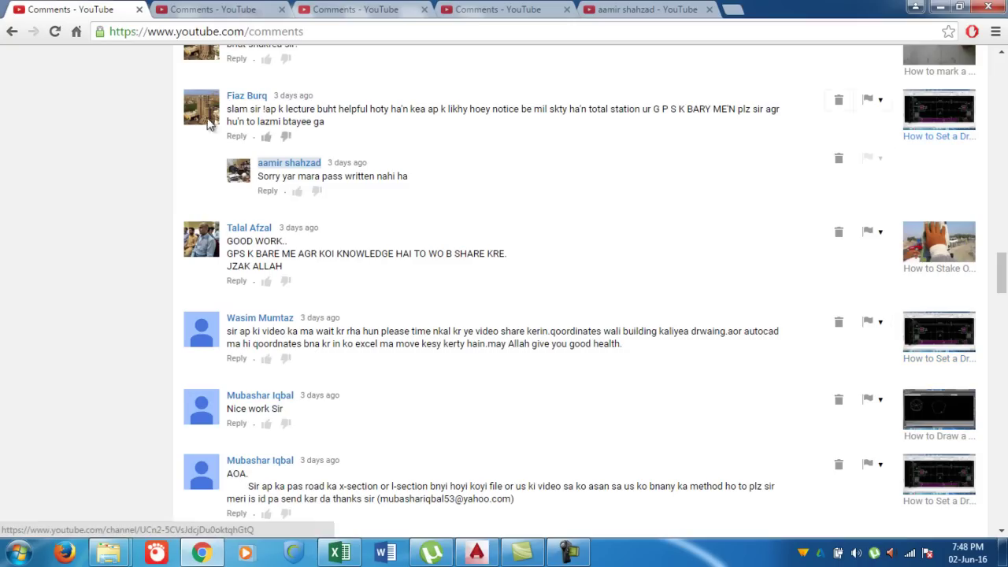
pyautogui.click(184, 9)
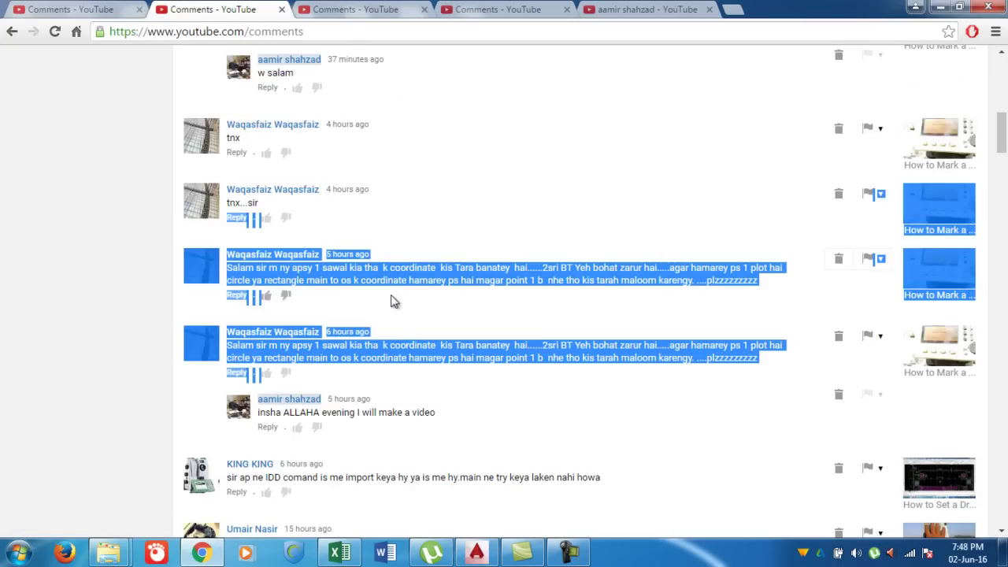
pyautogui.click(413, 316)
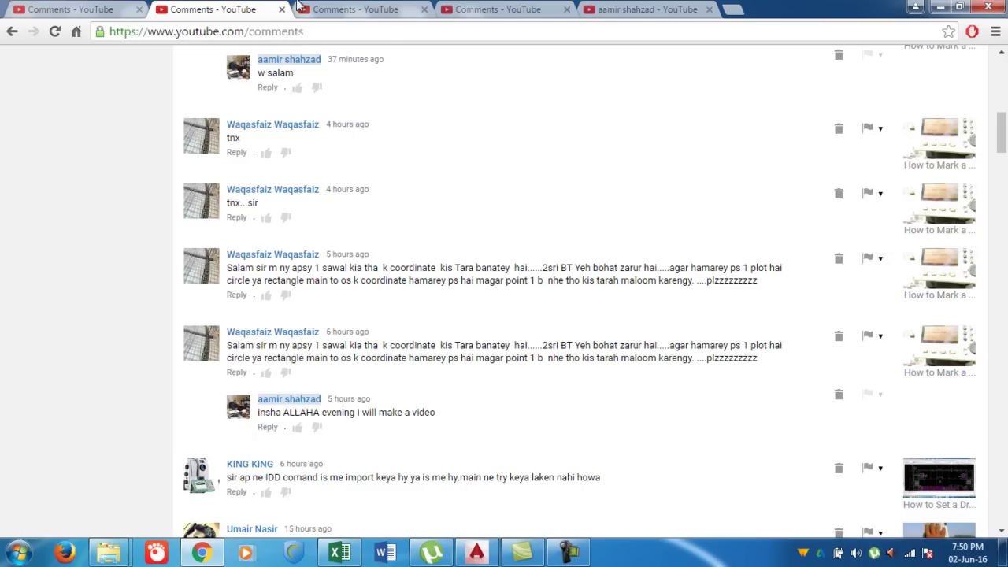
pyautogui.click(495, 8)
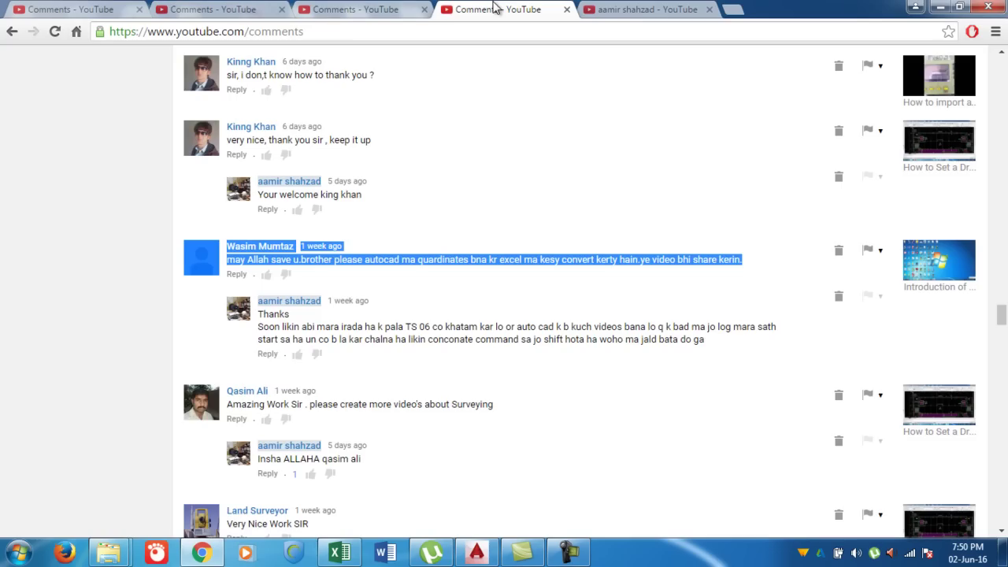
pyautogui.click(264, 258)
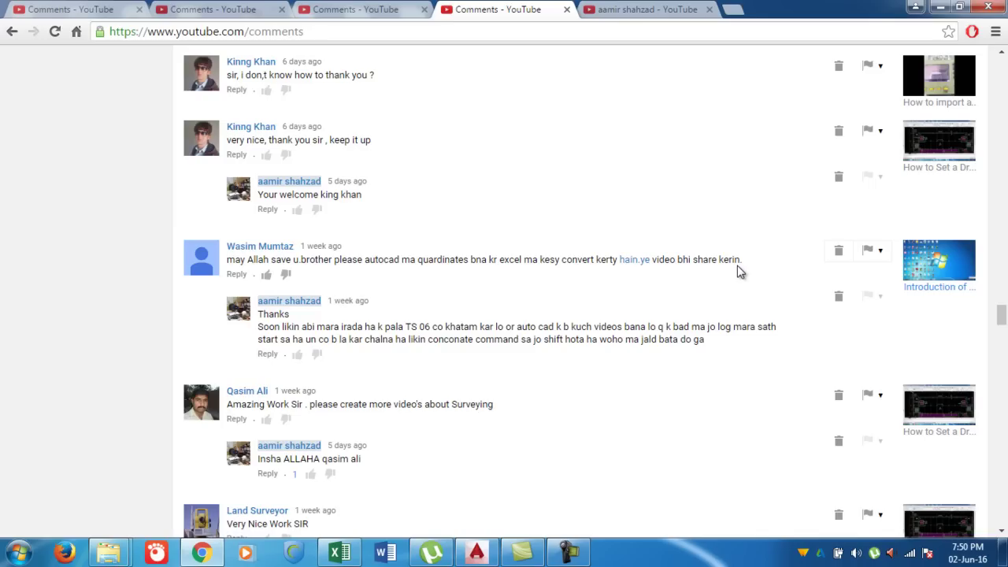
pyautogui.click(387, 10)
pyautogui.click(450, 275)
pyautogui.scroll(-1, 368, 308)
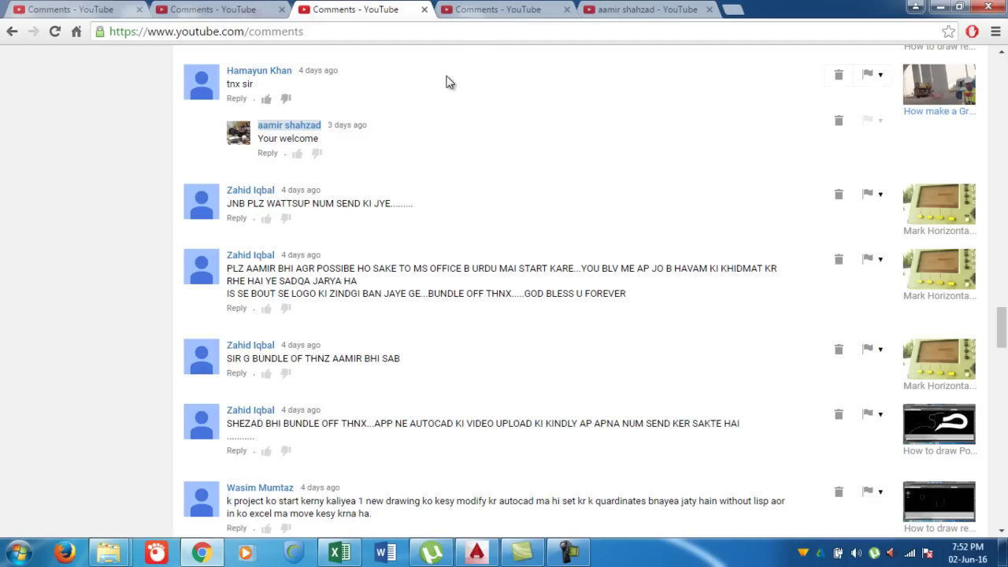
pyautogui.click(465, 6)
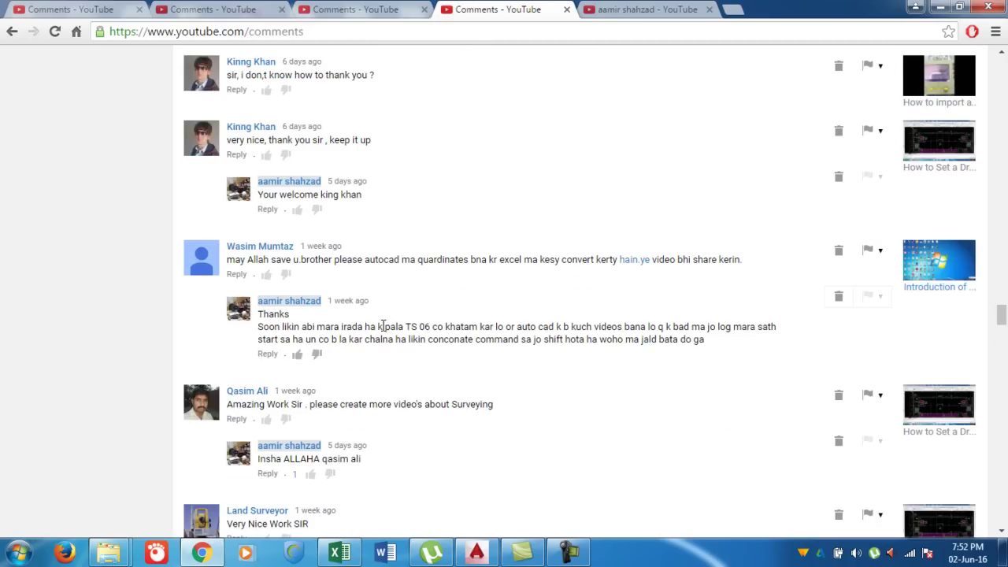
pyautogui.click(608, 11)
pyautogui.click(524, 6)
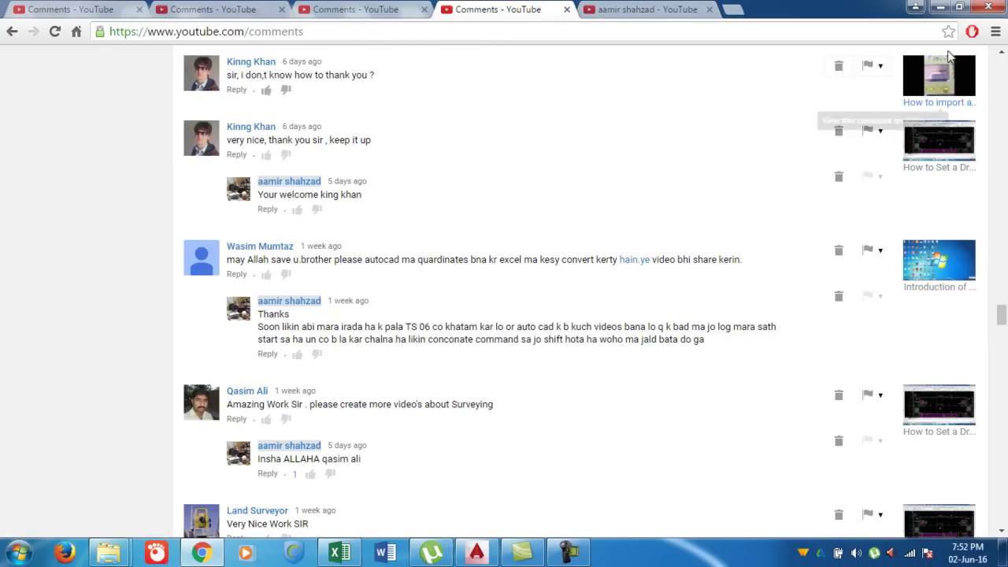
# Step: Switch from the browser to the empty Drawing1 in AutoCAD 2015
pyautogui.click(942, 13)
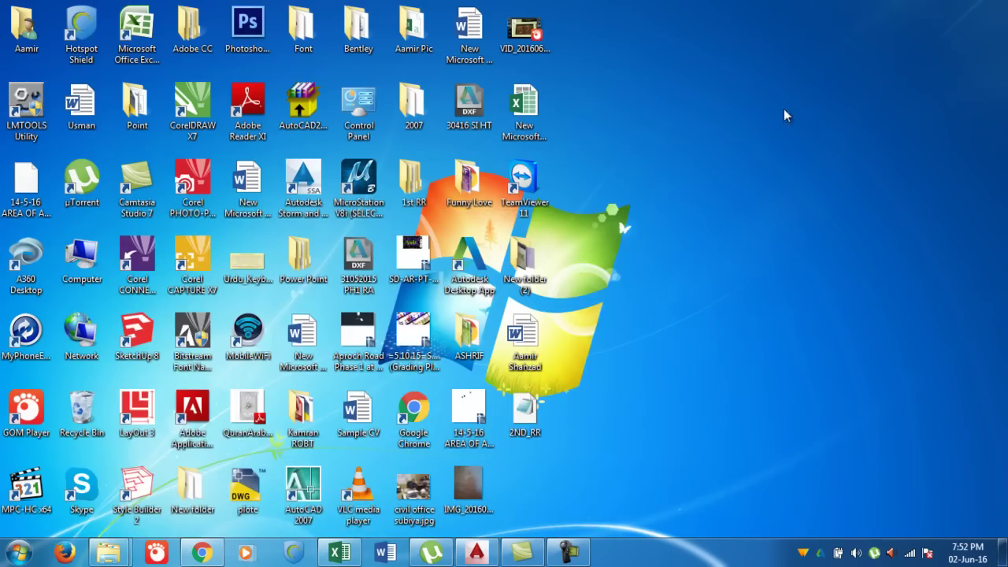
pyautogui.click(489, 555)
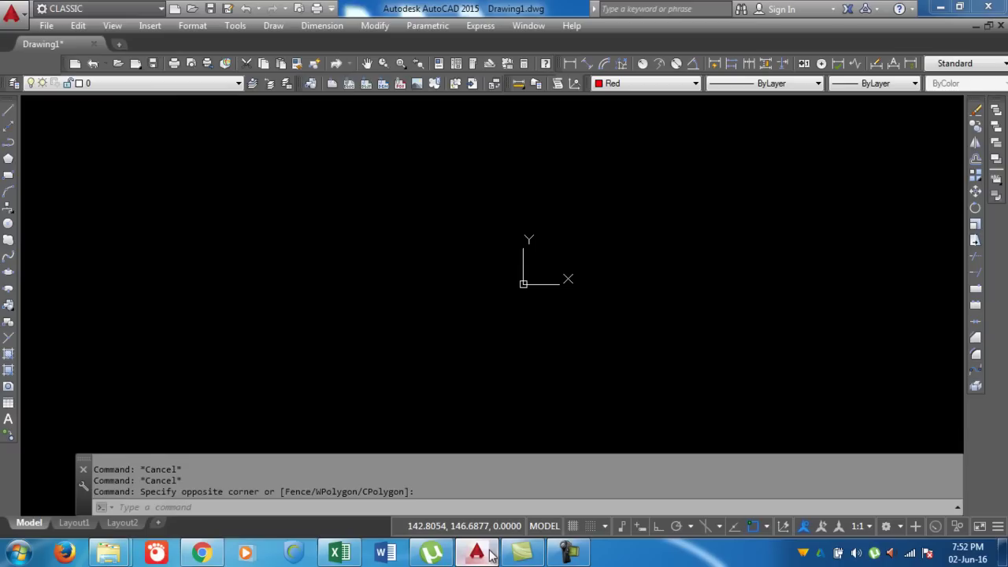
pyautogui.scroll(-2, 395, 370)
pyautogui.moveTo(627, 296)
pyautogui.mouseDown(button='middle')
pyautogui.moveTo(398, 331)
pyautogui.moveTo(360, 358)
pyautogui.mouseUp(button='middle')
pyautogui.moveTo(377, 289)
pyautogui.mouseDown(button='middle')
pyautogui.moveTo(354, 346)
pyautogui.moveTo(340, 241)
pyautogui.mouseUp(button='middle')
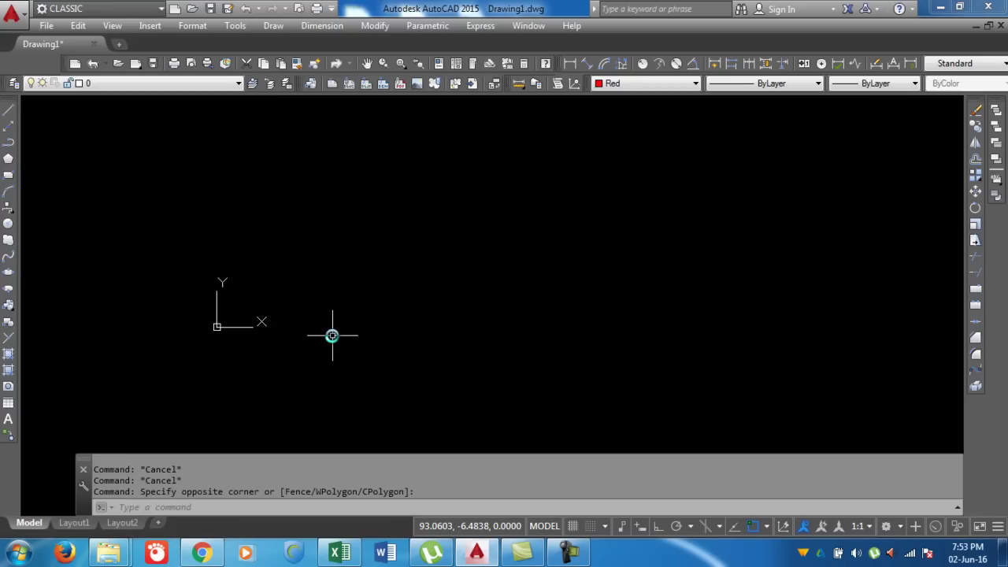
# Step: Leave AutoCAD 2015 and launch AutoCAD 2007 from the installed programs
pyautogui.click(933, 7)
pyautogui.click(17, 553)
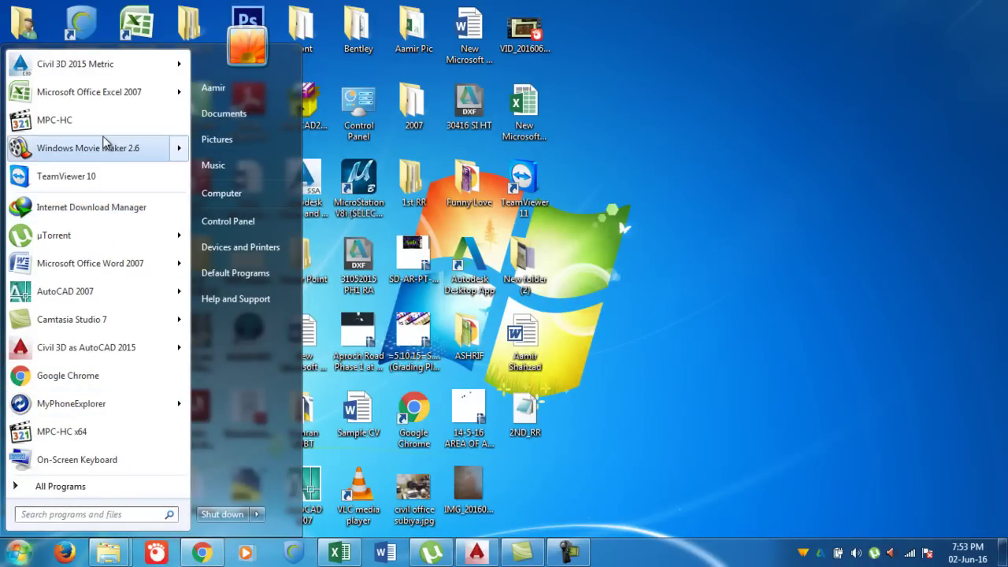
pyautogui.click(74, 491)
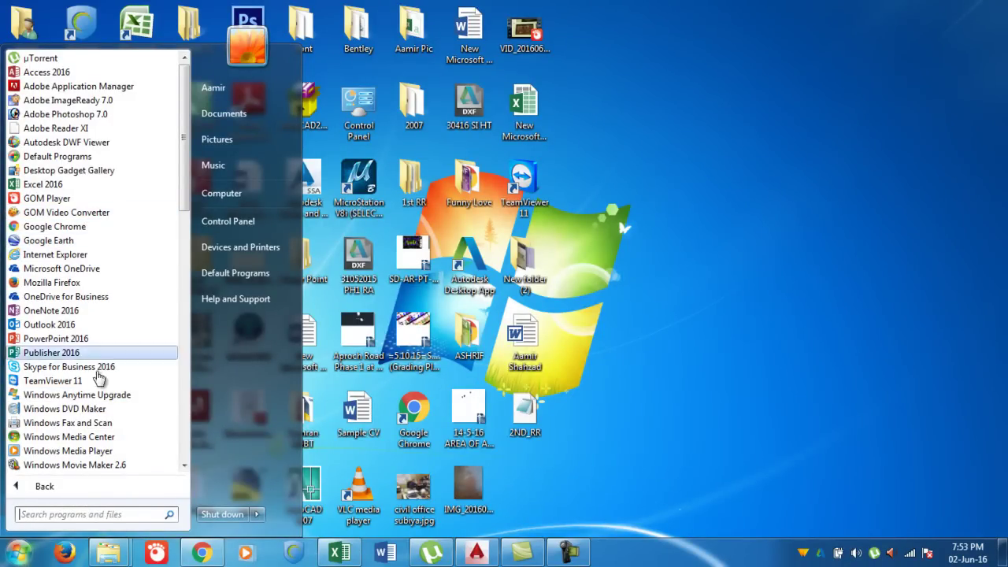
pyautogui.click(607, 315)
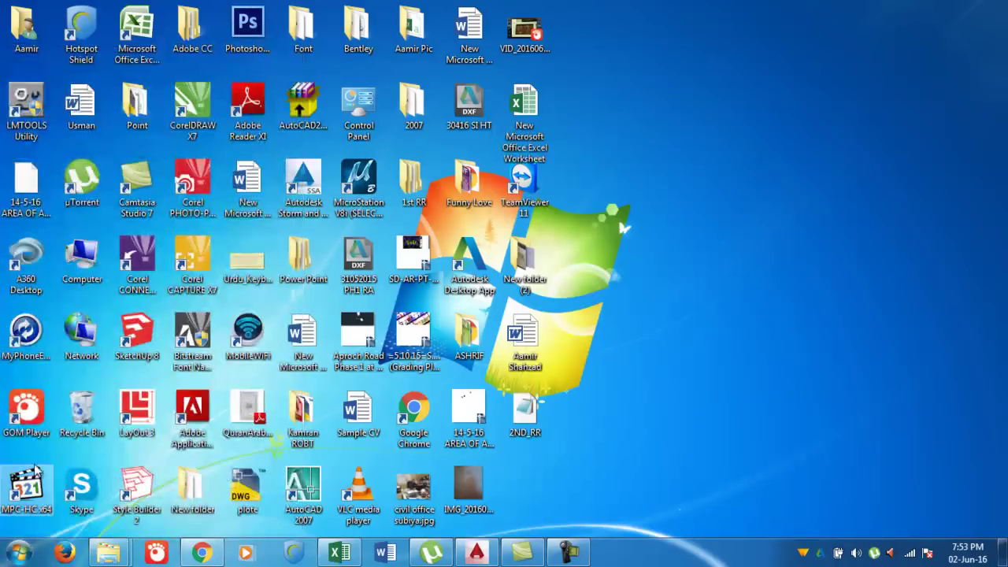
pyautogui.click(18, 552)
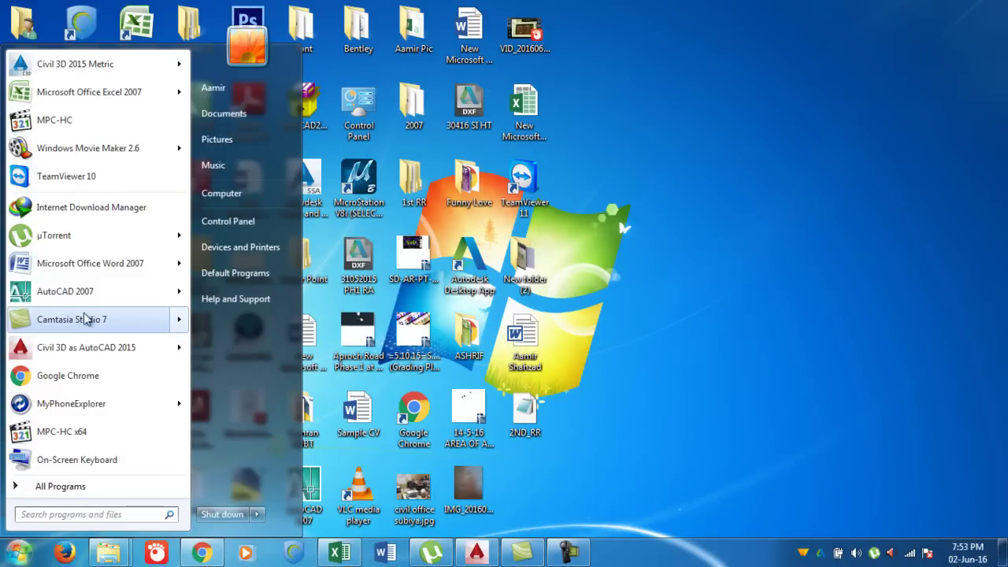
pyautogui.click(87, 299)
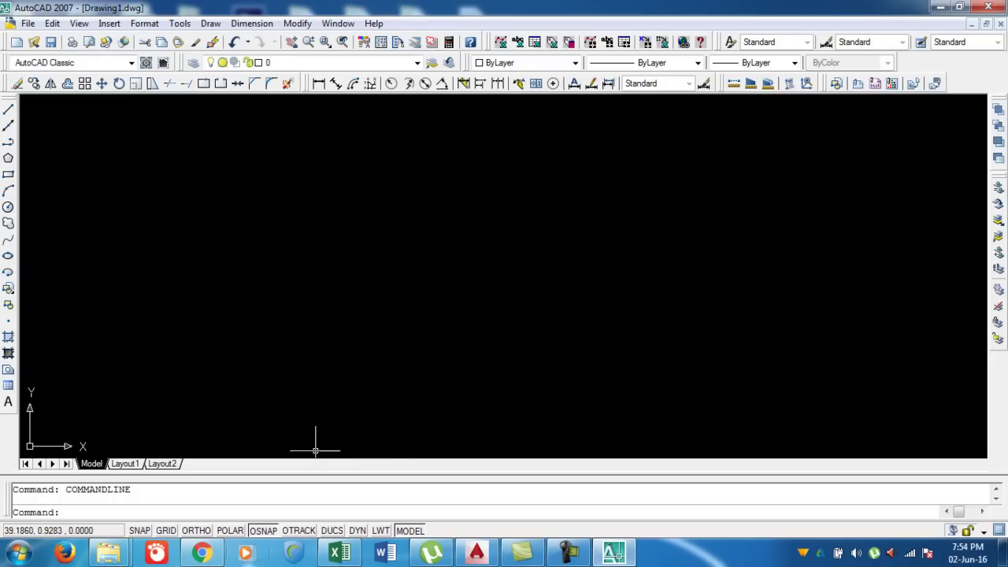
# Step: Switch from AutoCAD 2007 back to Drawing1 in AutoCAD 2015
pyautogui.click(937, 8)
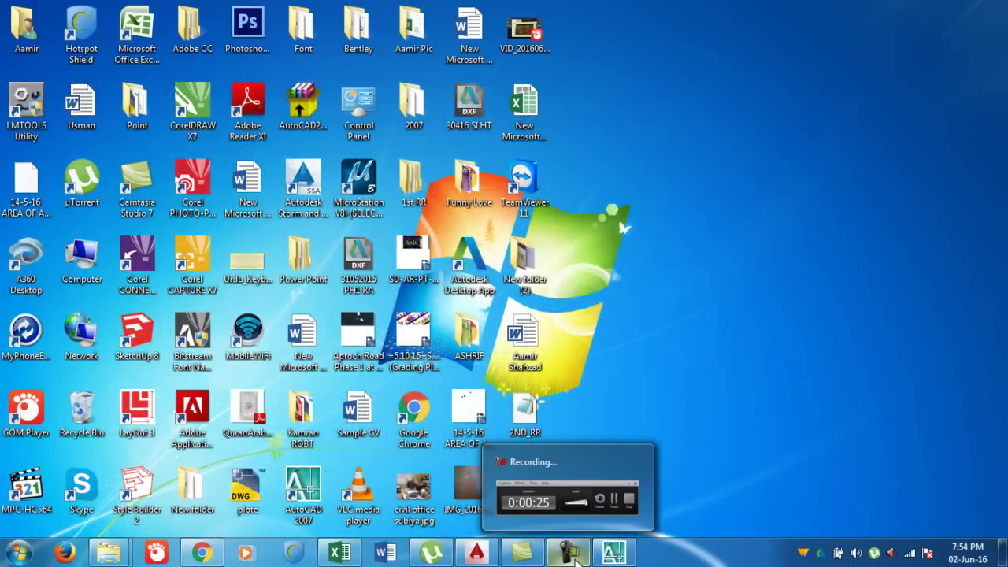
pyautogui.click(574, 558)
pyautogui.click(570, 555)
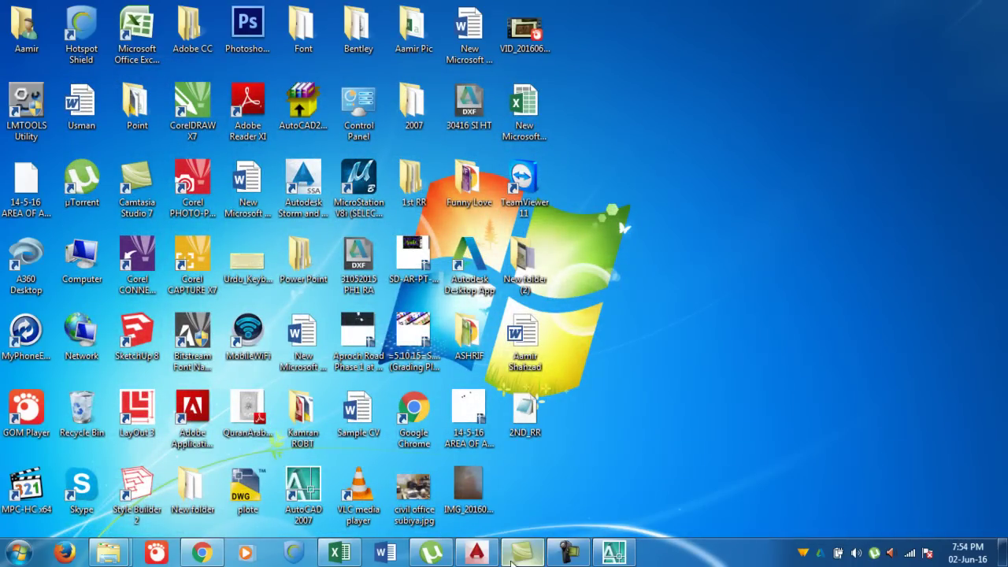
pyautogui.click(490, 558)
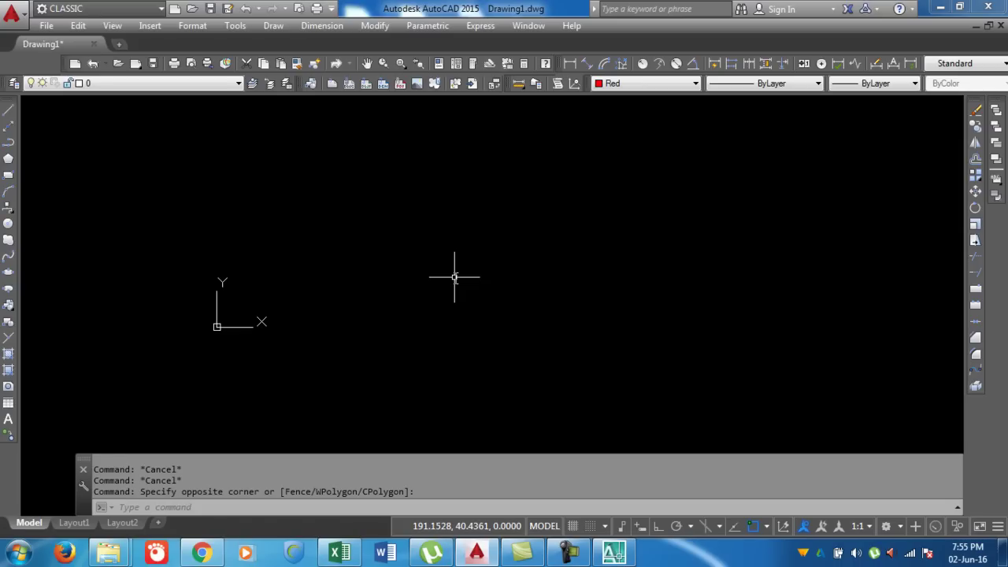
# Step: Place eight scattered points in a rough loop to the right of the origin and end the Point command
pyautogui.click(8, 337)
pyautogui.click(332, 267)
pyautogui.click(419, 205)
pyautogui.click(544, 195)
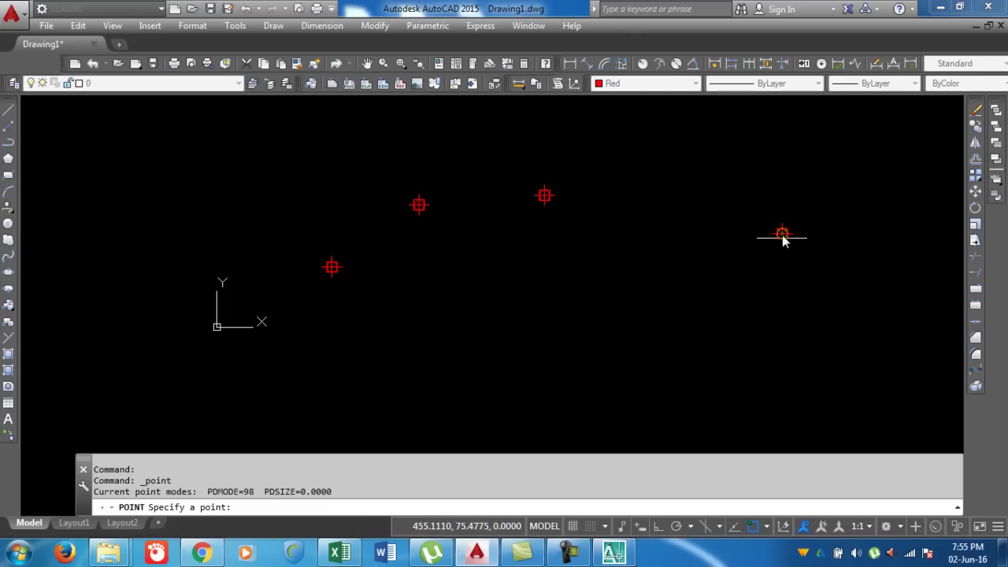
pyautogui.click(724, 326)
pyautogui.scroll(-2, 643, 339)
pyautogui.click(631, 385)
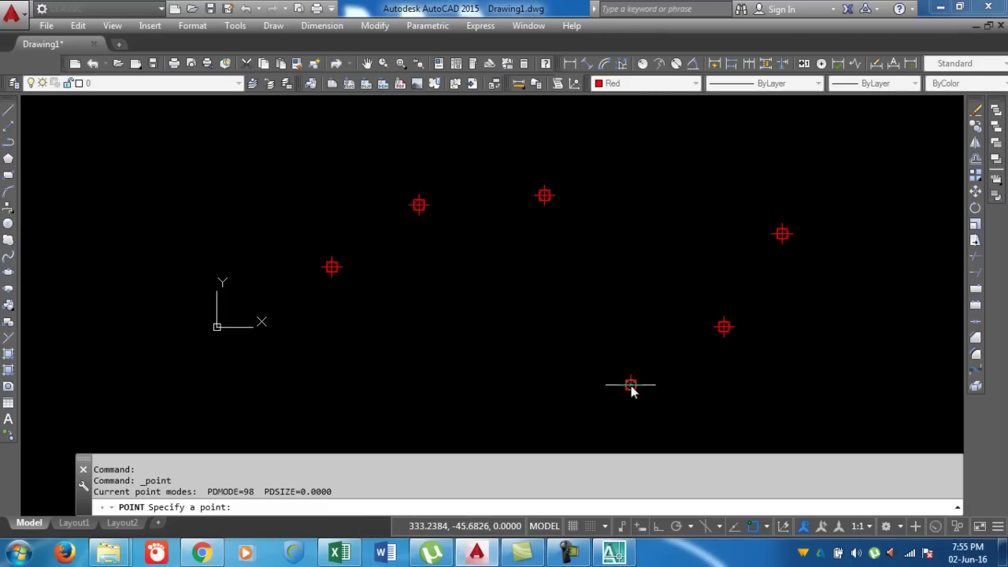
pyautogui.click(443, 399)
pyautogui.click(452, 322)
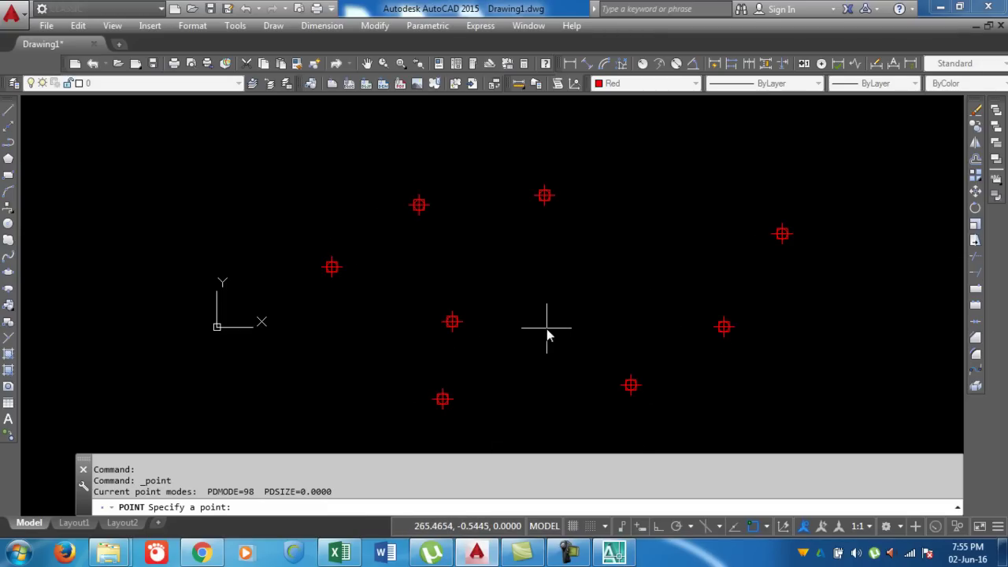
pyautogui.press('Escape')
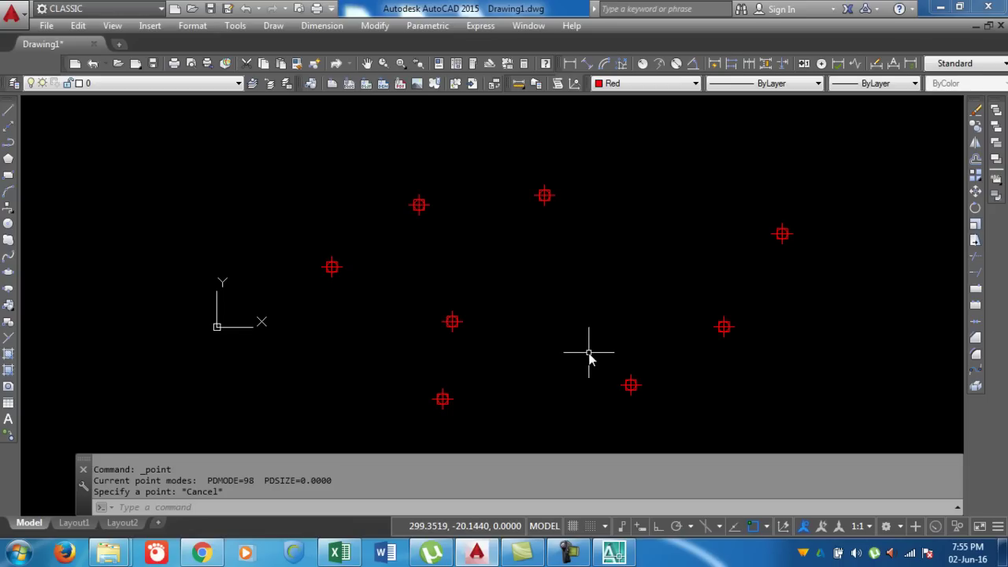
# Step: Add a multiline text reading 20 just above the inner point of the loop
pyautogui.write('t')
pyautogui.press('Return')
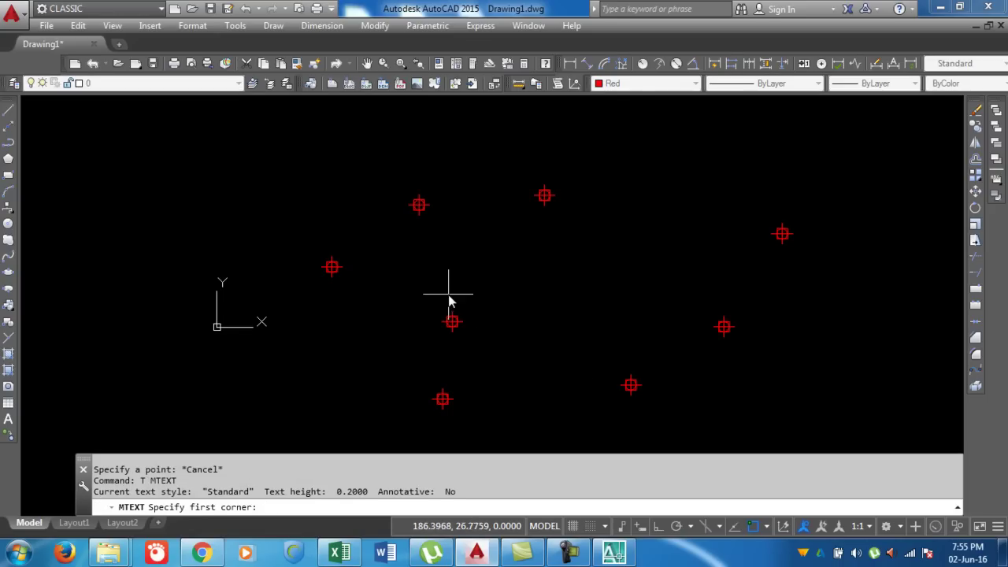
pyautogui.click(446, 297)
pyautogui.click(477, 311)
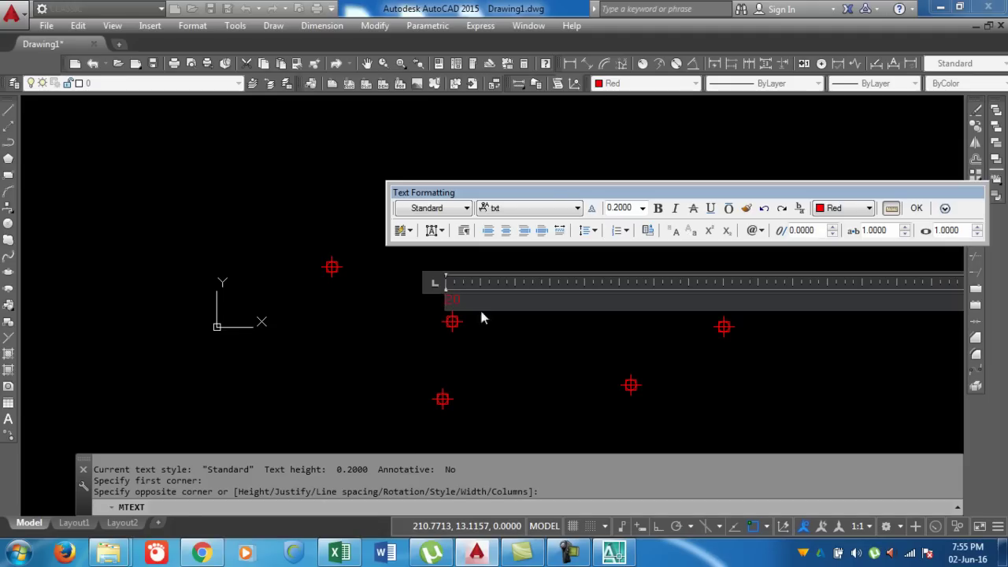
pyautogui.click(489, 377)
# Step: Scale up the tiny text 20 from its own corner until it is readable beside the point symbols
pyautogui.scroll(6, 437, 260)
pyautogui.moveTo(462, 339); pyautogui.dragTo(464, 264, button='middle')
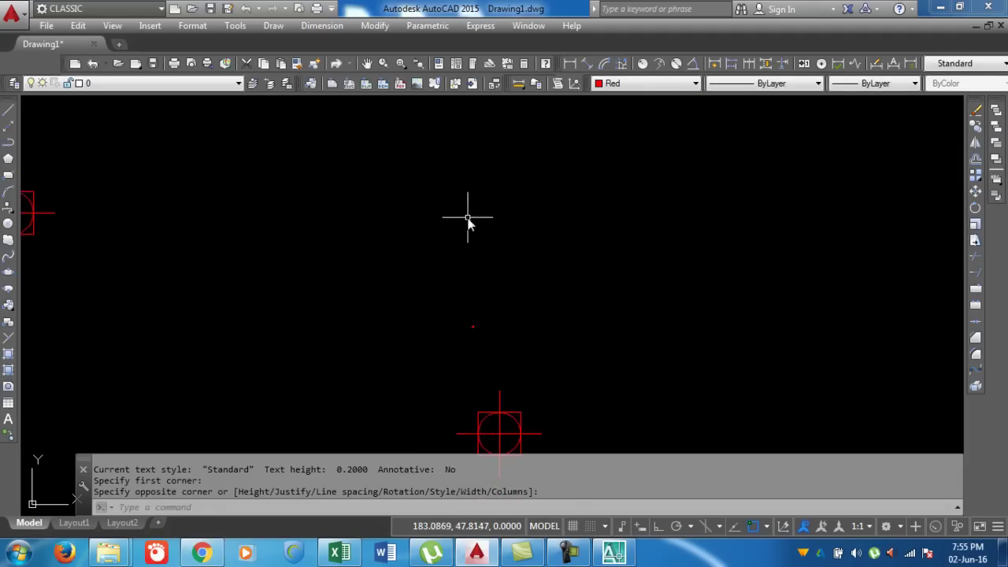
pyautogui.scroll(-3, 465, 236)
pyautogui.click(491, 304)
pyautogui.click(436, 253)
pyautogui.write('s')
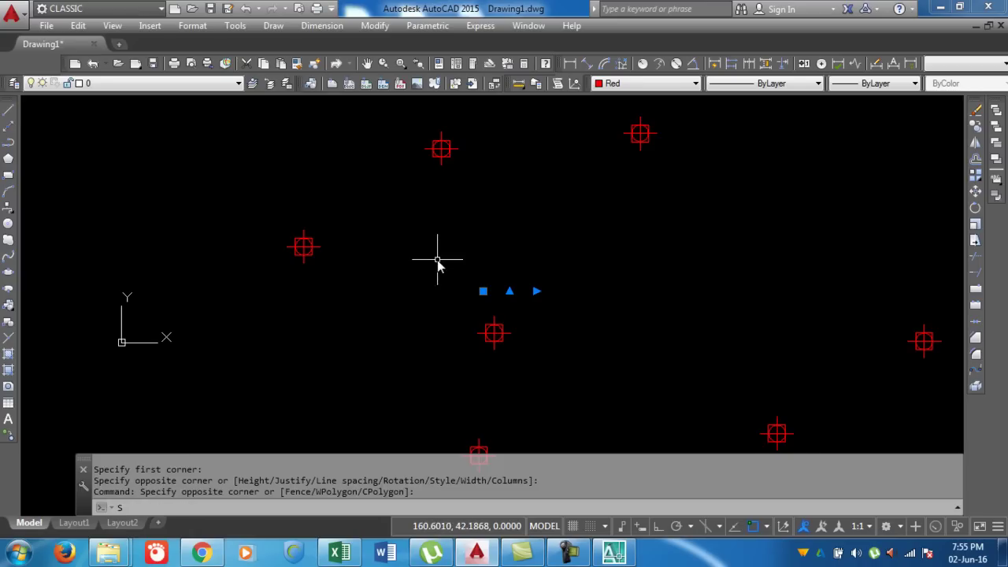
pyautogui.write('c')
pyautogui.press('Return')
pyautogui.click(482, 290)
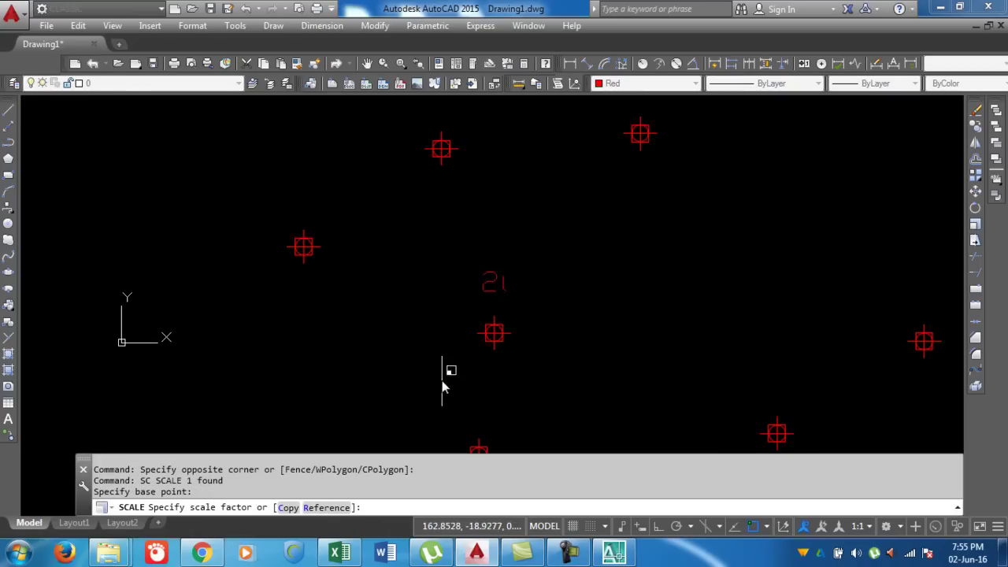
pyautogui.click(429, 413)
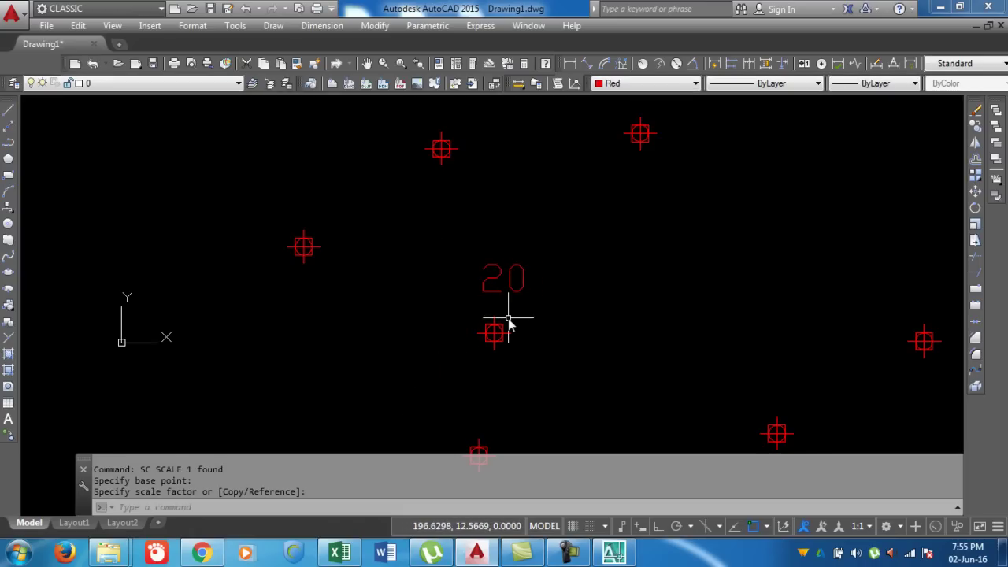
# Step: Move the text 20 from the inner point to just above the leftmost point
pyautogui.scroll(-3, 520, 298)
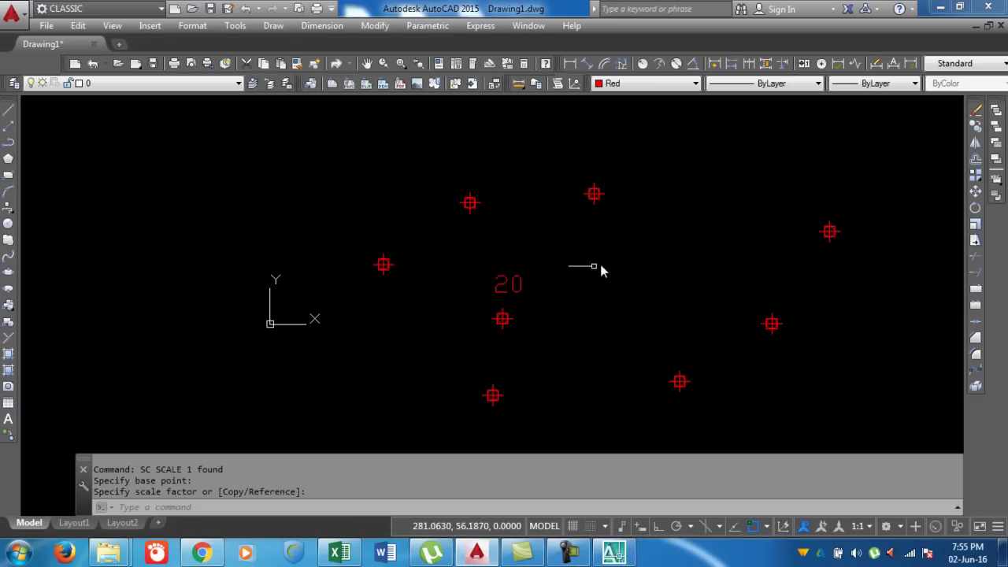
pyautogui.click(506, 288)
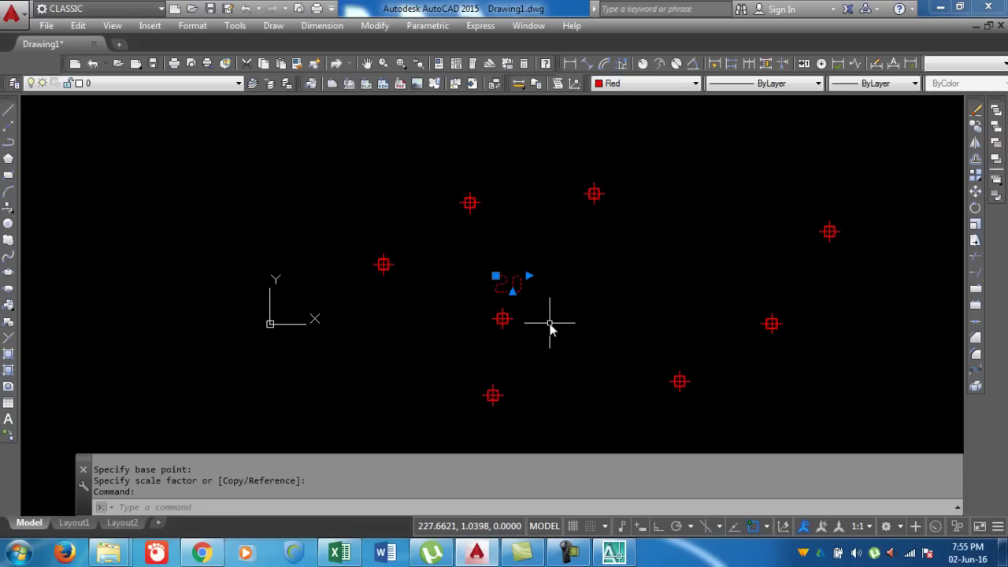
pyautogui.write('m')
pyautogui.press('Return')
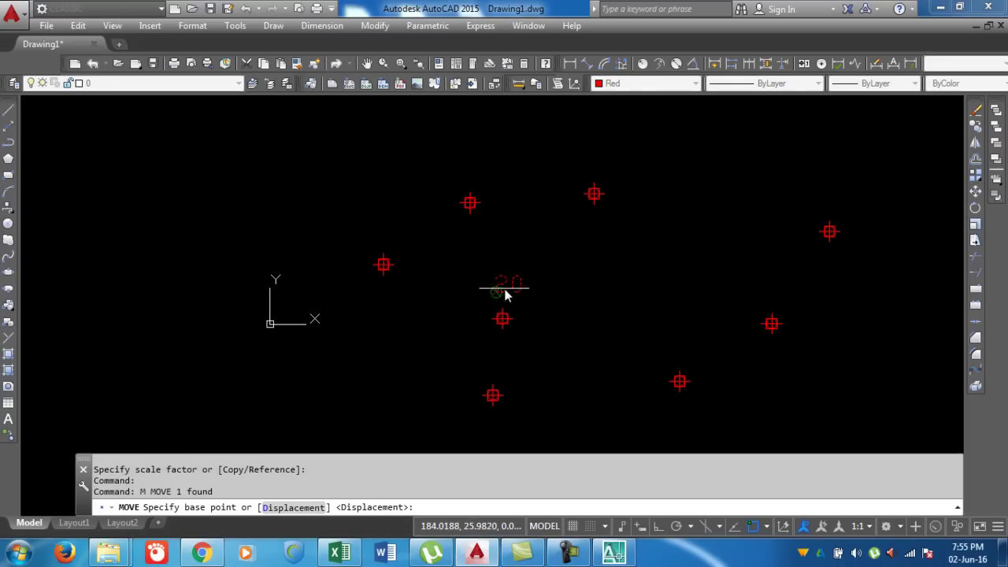
pyautogui.click(498, 292)
pyautogui.click(370, 255)
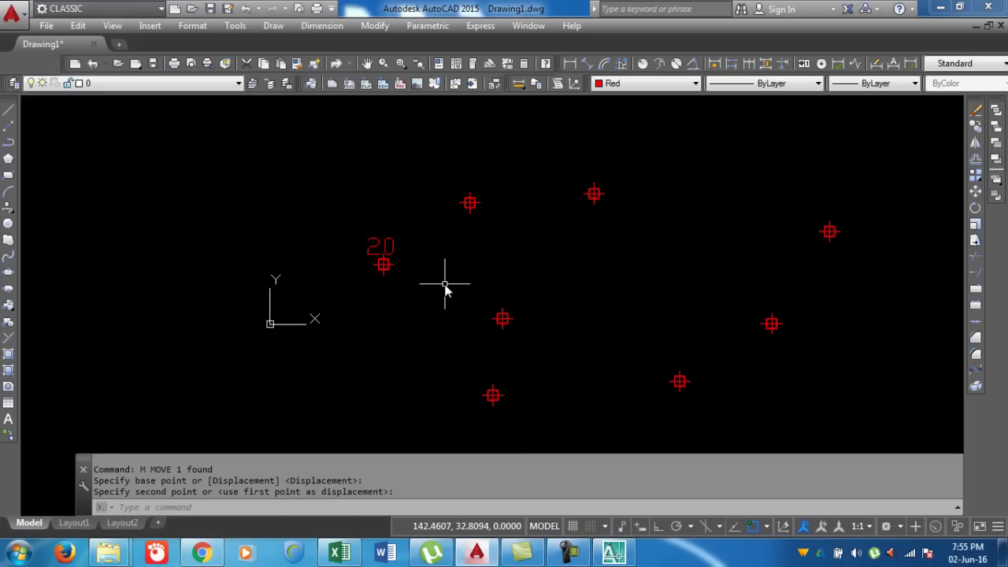
# Step: Copy the text 20 from the leftmost point to the same position above each of the other seven points
pyautogui.write('co')
pyautogui.press('Return')
pyautogui.click(376, 249)
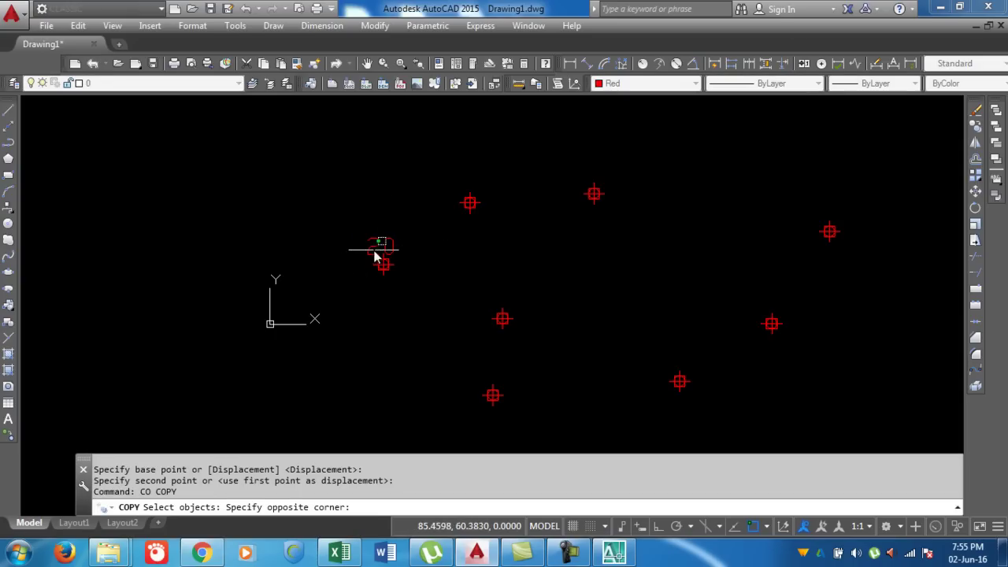
pyautogui.click(371, 250)
pyautogui.click(370, 249)
pyautogui.click(394, 257)
pyautogui.click(371, 234)
pyautogui.press('Return')
pyautogui.click(392, 254)
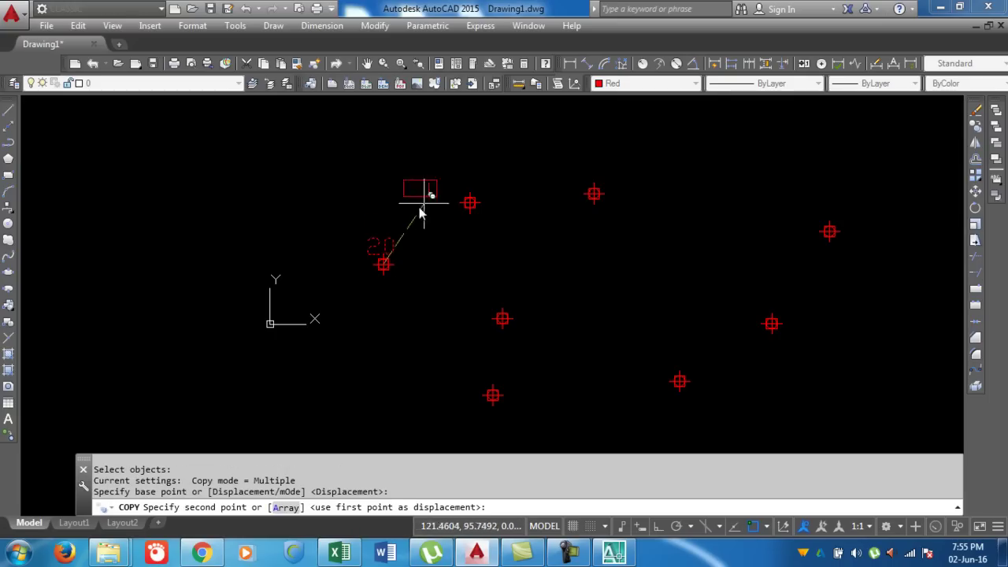
pyautogui.click(470, 202)
pyautogui.click(594, 193)
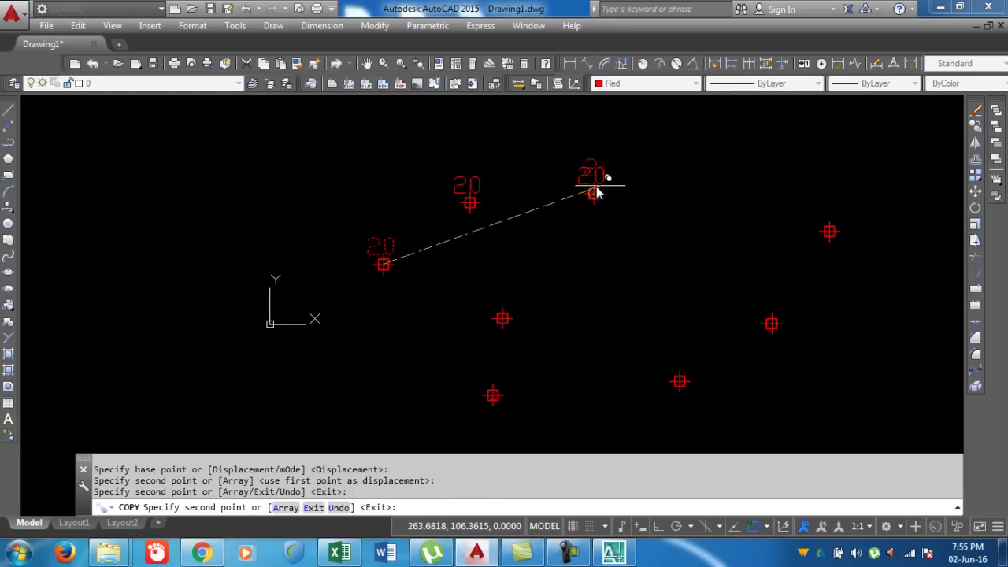
pyautogui.click(829, 231)
pyautogui.click(772, 323)
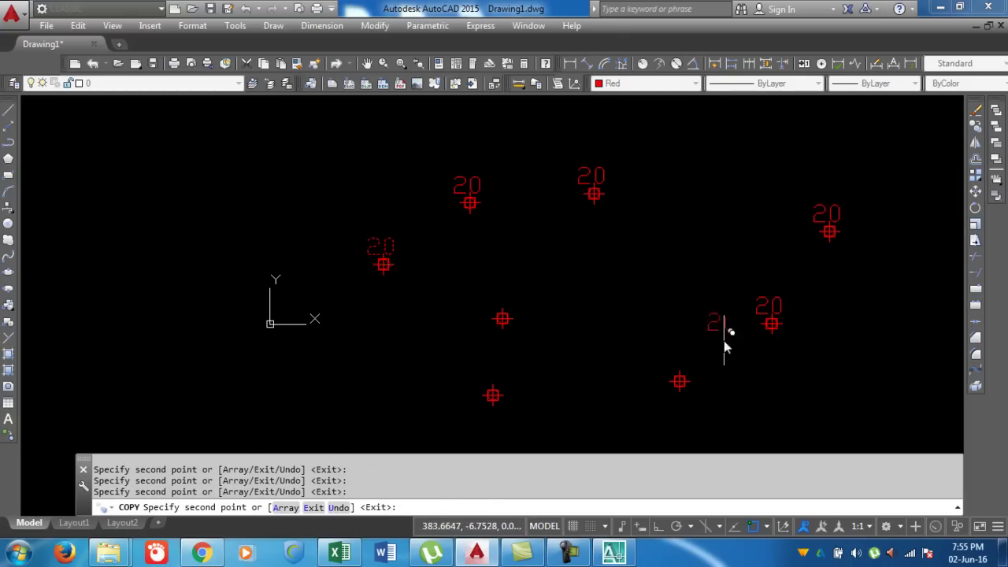
pyautogui.click(680, 381)
pyautogui.click(494, 395)
pyautogui.click(503, 315)
pyautogui.press('Escape')
# Step: Run TCOUNT and fence-select all eight 20 labels, going clockwise from the leftmost point around the loop and ending at the inner point
pyautogui.moveTo(487, 312)
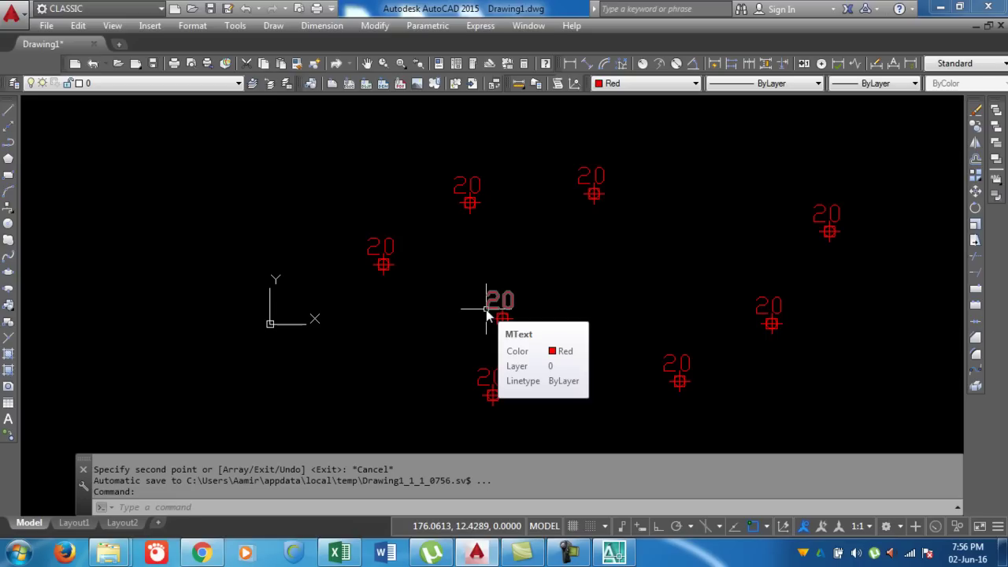
pyautogui.write('T')
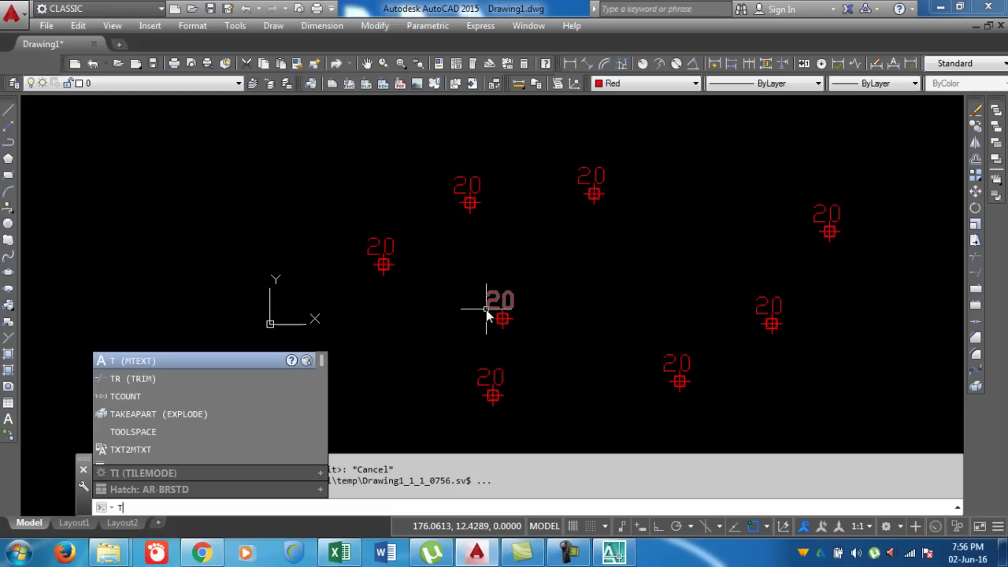
pyautogui.write('COUNT')
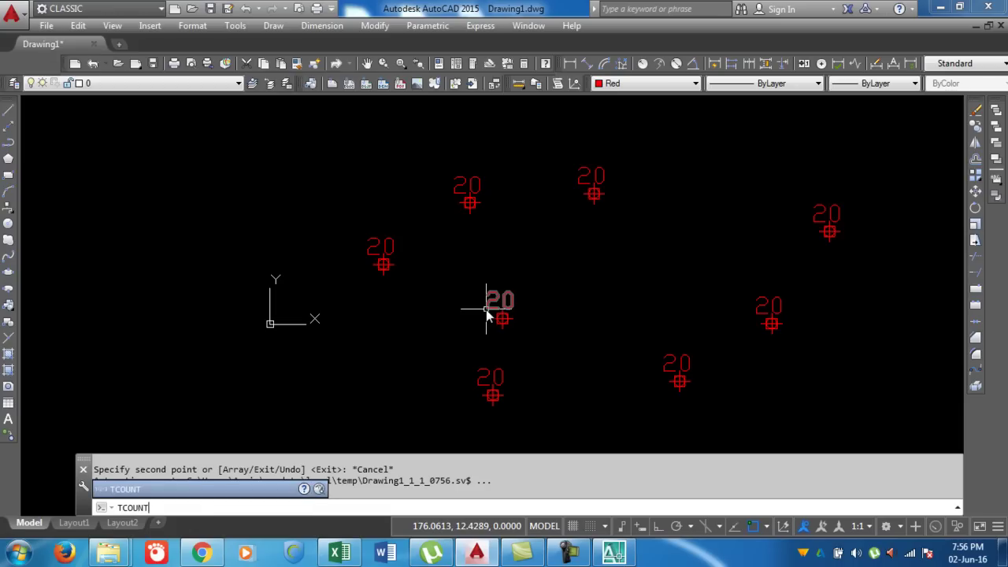
pyautogui.press('Return')
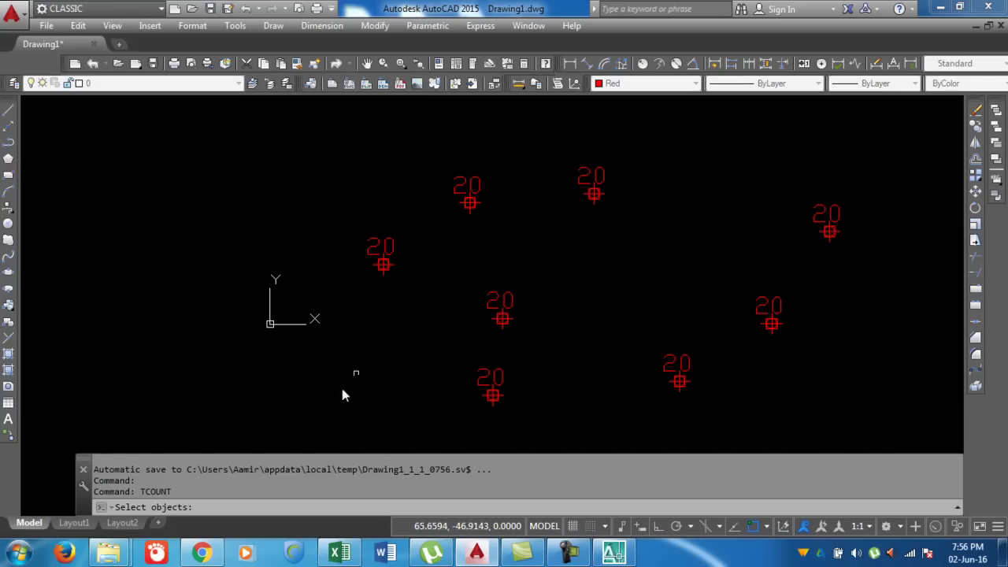
pyautogui.scroll(-2, 423, 259)
pyautogui.write('F')
pyautogui.press('Return')
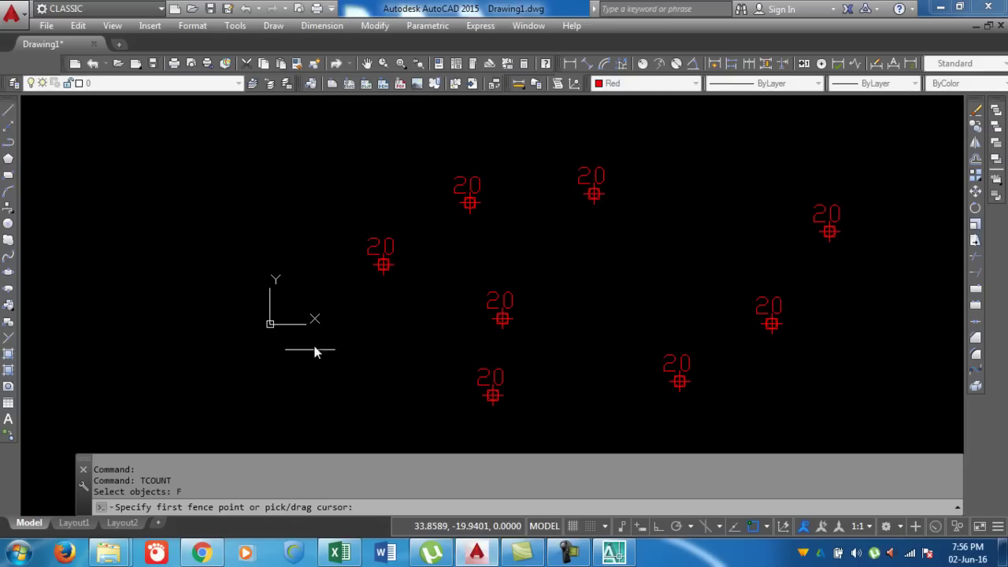
pyautogui.click(338, 275)
pyautogui.click(404, 234)
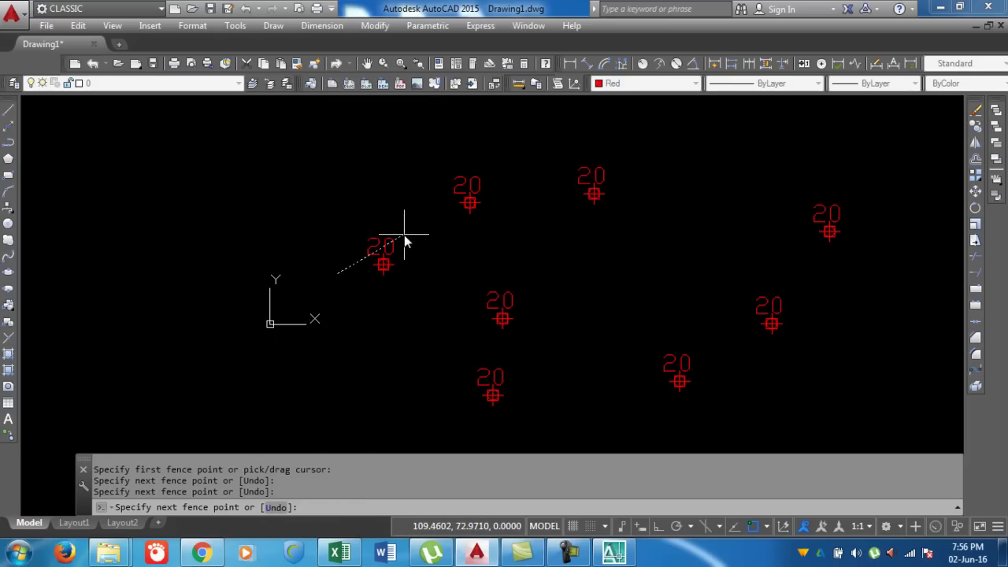
pyautogui.click(485, 174)
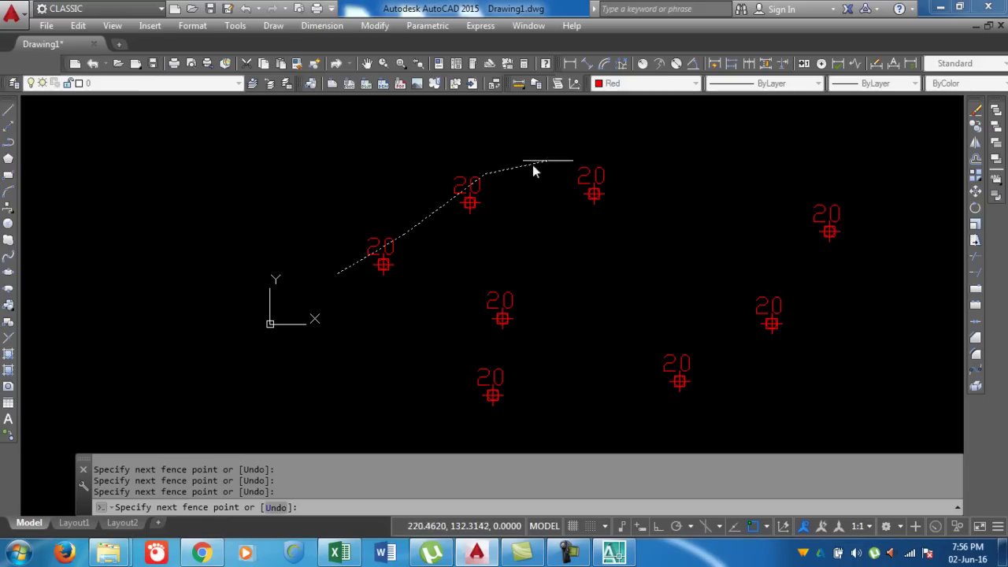
pyautogui.click(621, 175)
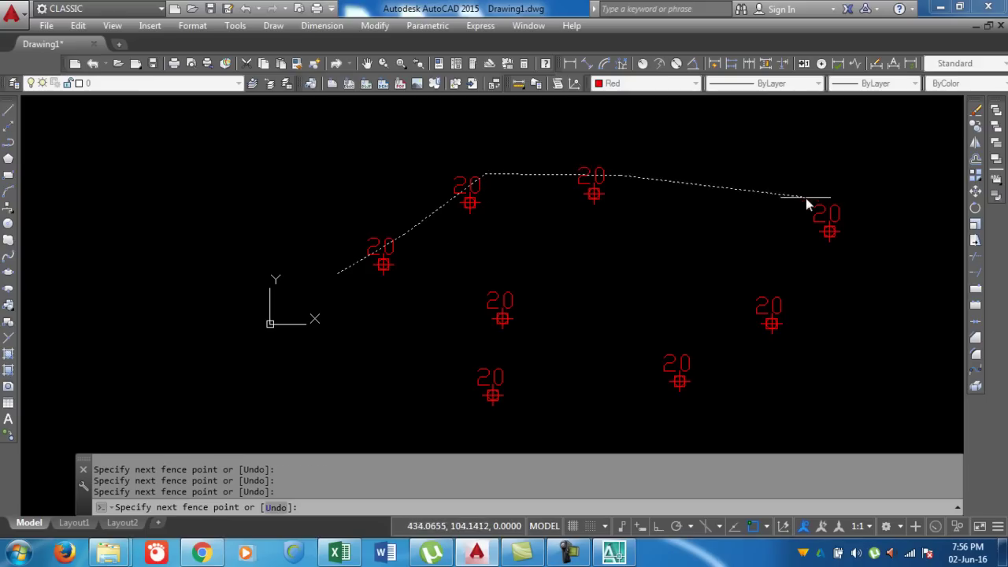
pyautogui.click(848, 214)
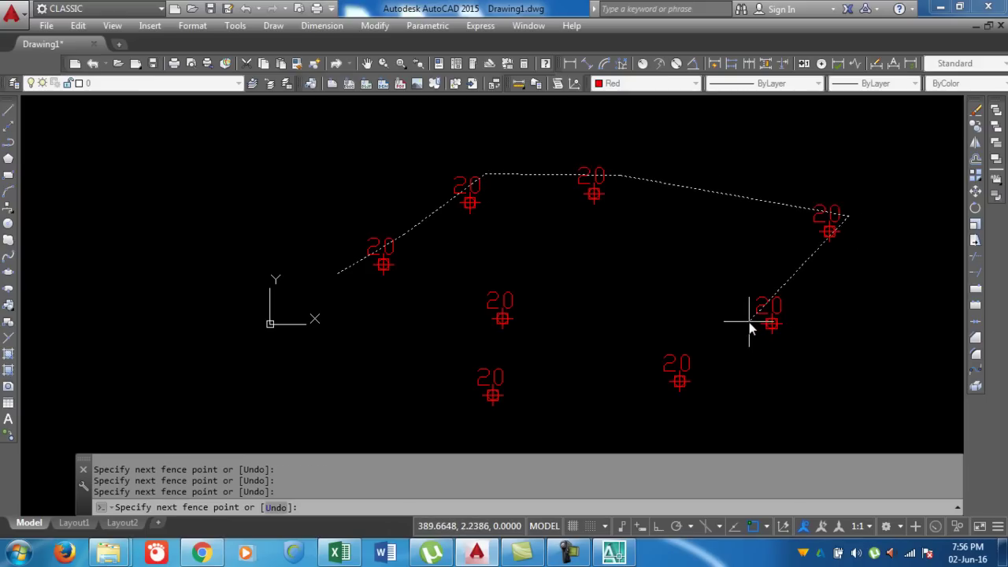
pyautogui.click(666, 368)
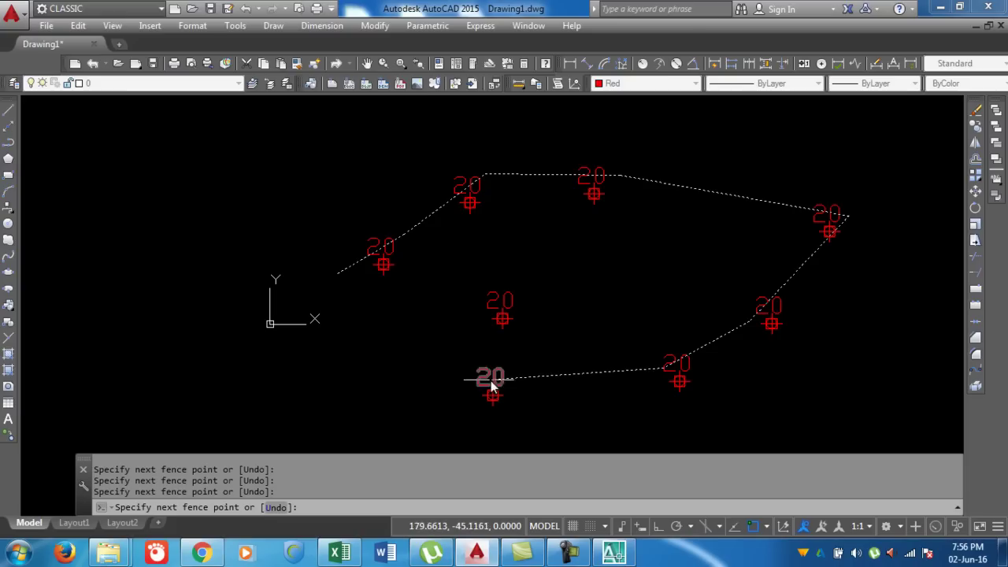
pyautogui.click(464, 379)
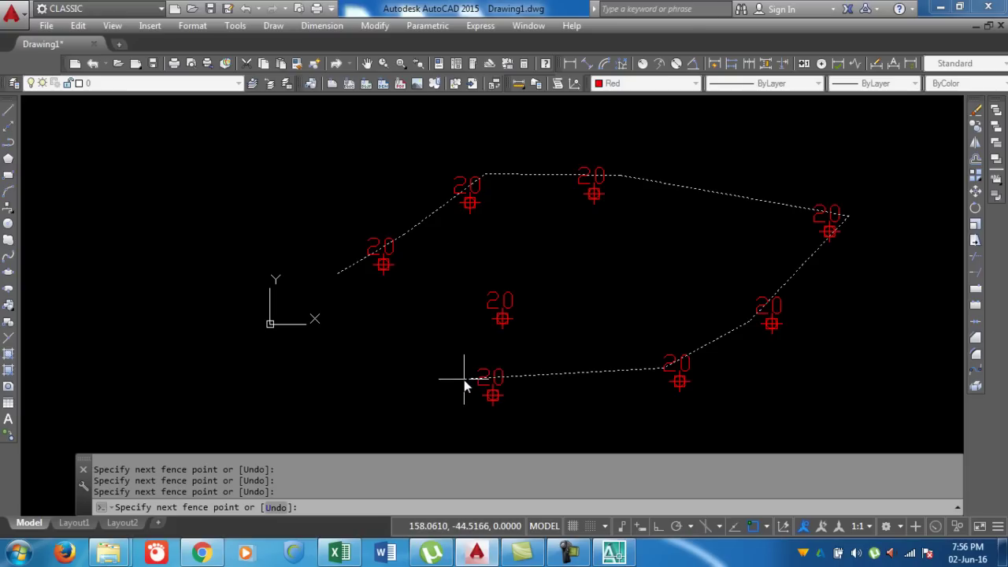
pyautogui.rightClick(509, 279)
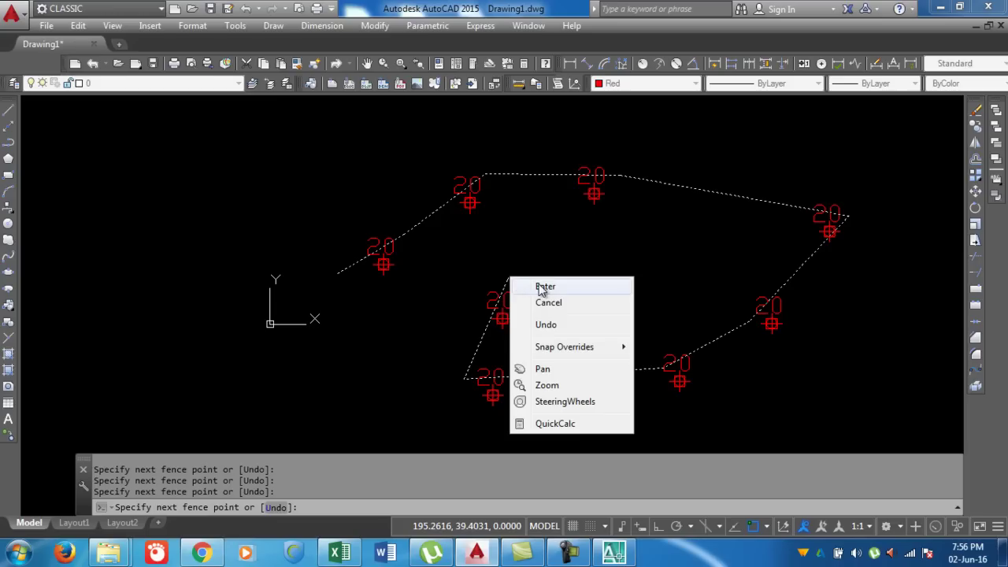
pyautogui.click(544, 287)
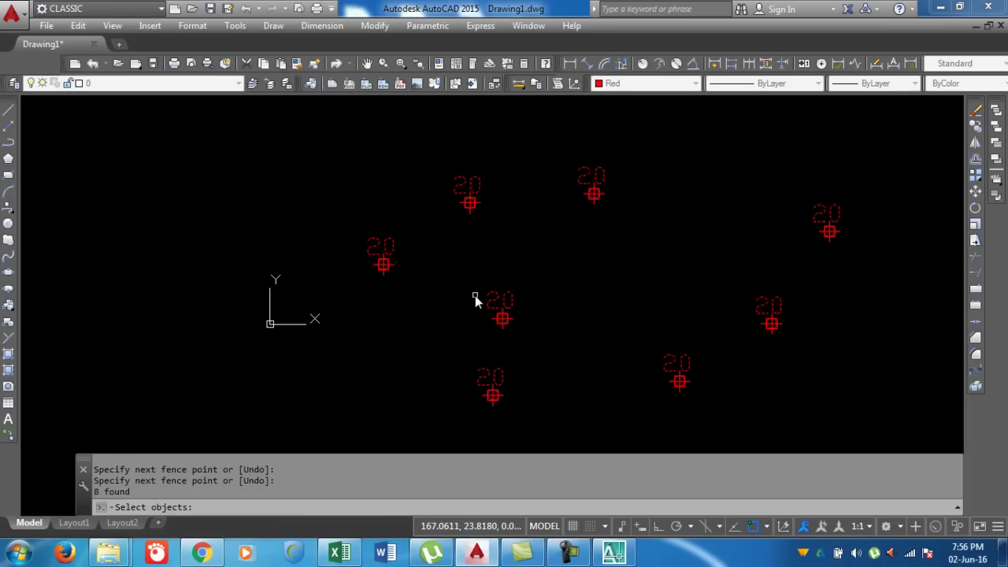
pyautogui.press('Return')
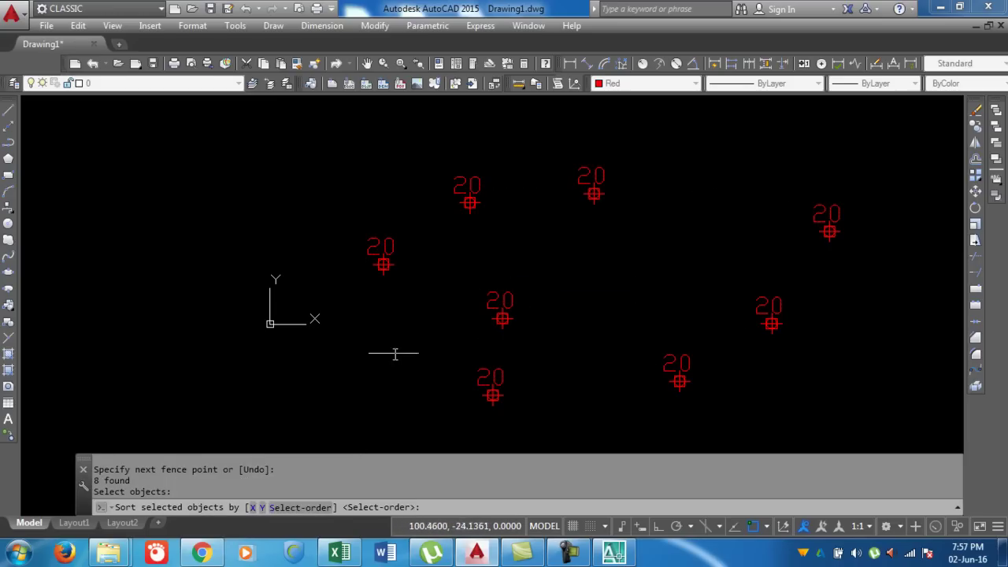
# Step: Number the selected labels in Select-order with start and increment 1,1, using Overwrite to replace their text
pyautogui.rightClick(401, 332)
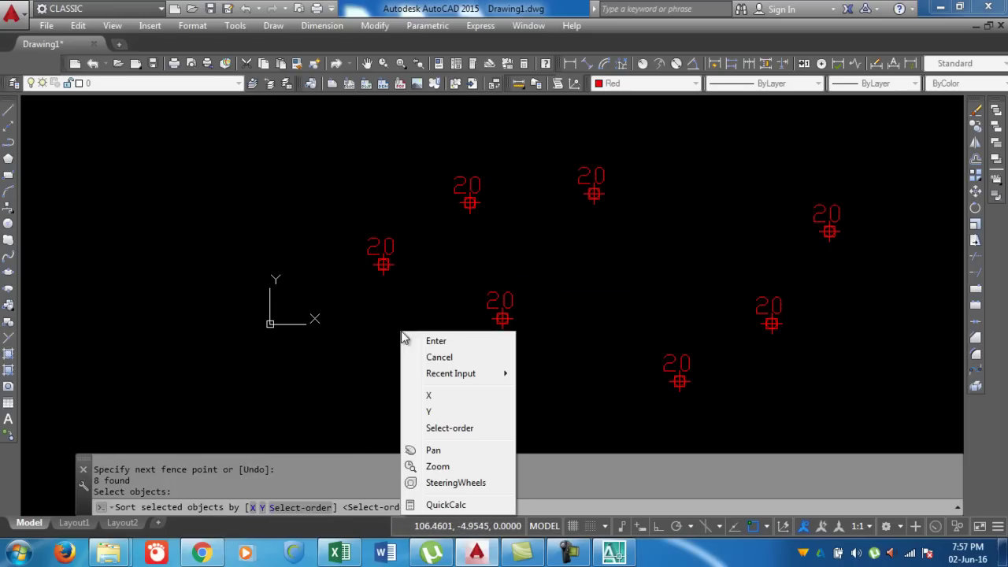
pyautogui.click(452, 430)
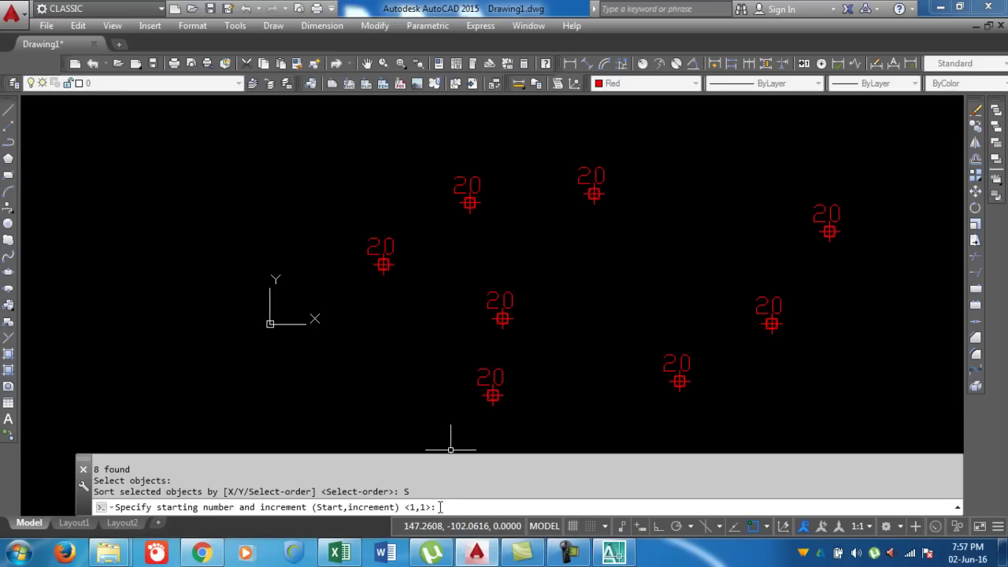
pyautogui.press('Return')
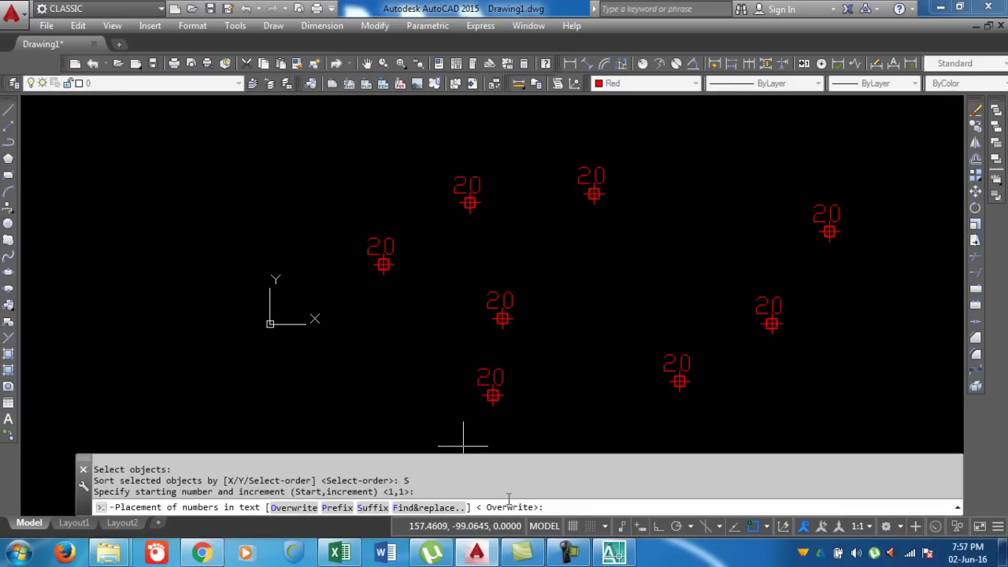
pyautogui.rightClick(411, 323)
pyautogui.click(457, 382)
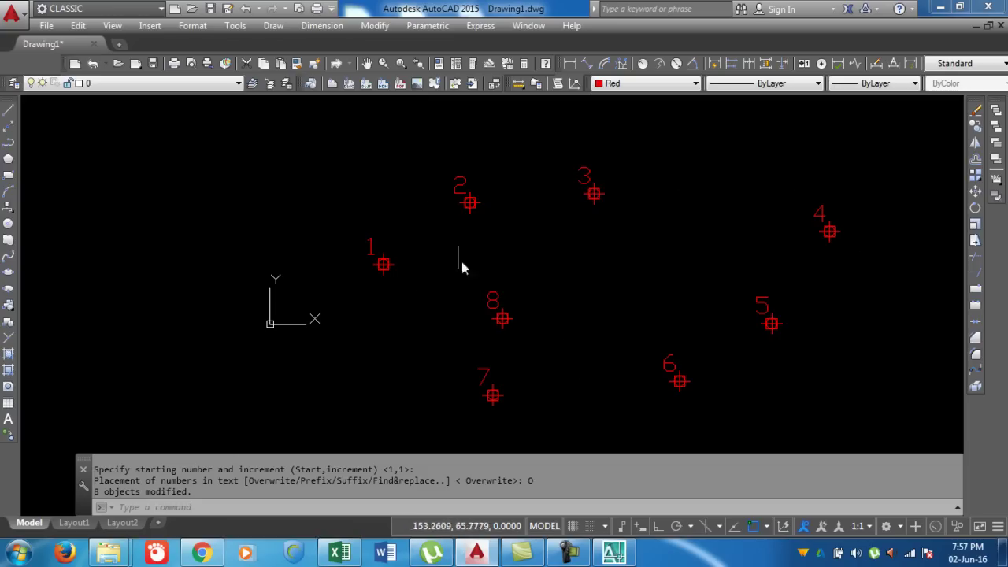
# Step: Draw an open polyline through the point symbols in numerical order from 1 to 8
pyautogui.scroll(-2, 473, 256)
pyautogui.moveTo(446, 338); pyautogui.dragTo(424, 314, button='middle')
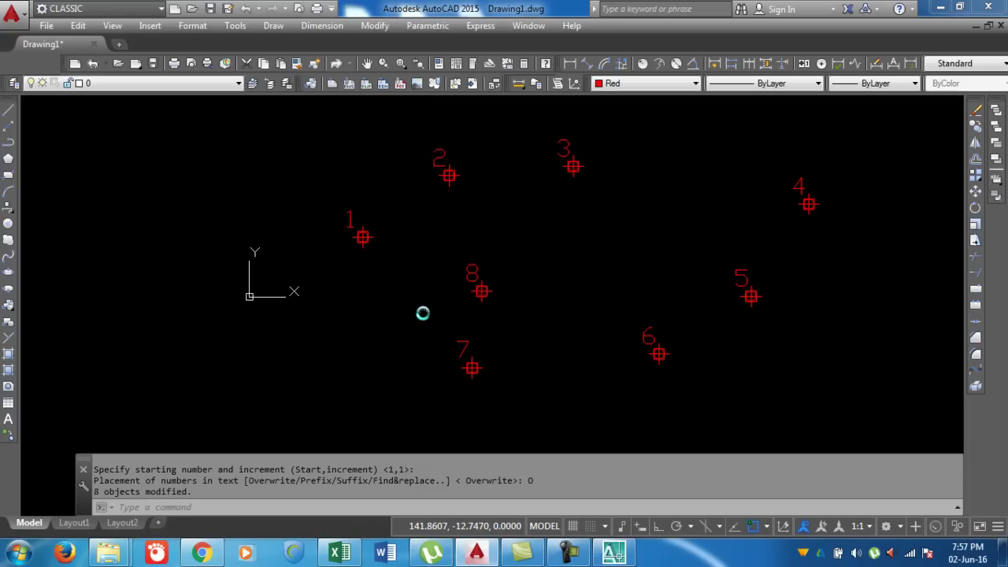
pyautogui.write('pl')
pyautogui.press('Return')
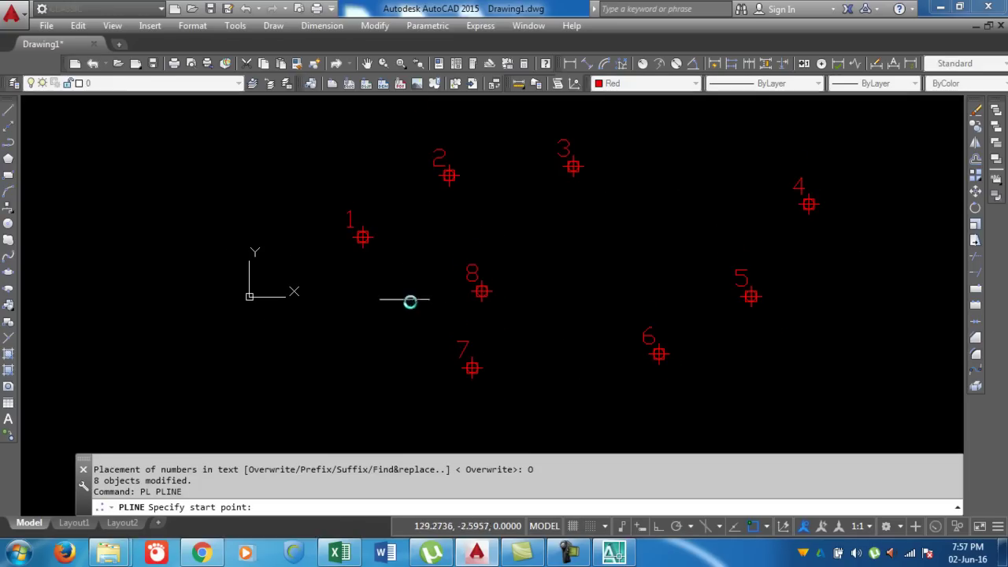
pyautogui.scroll(6, 379, 257)
pyautogui.click(311, 169)
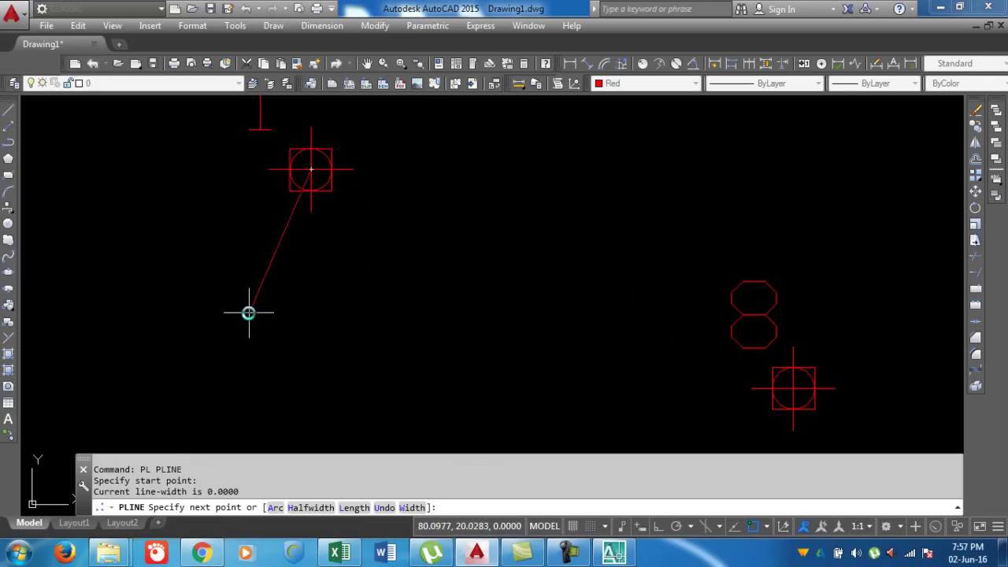
pyautogui.scroll(-6, 248, 313)
pyautogui.click(351, 219)
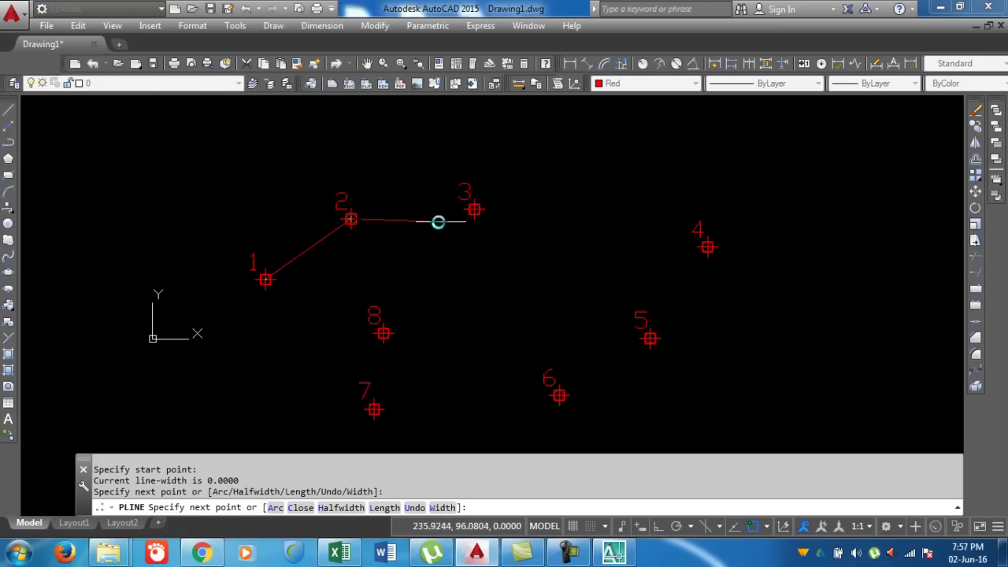
pyautogui.click(473, 209)
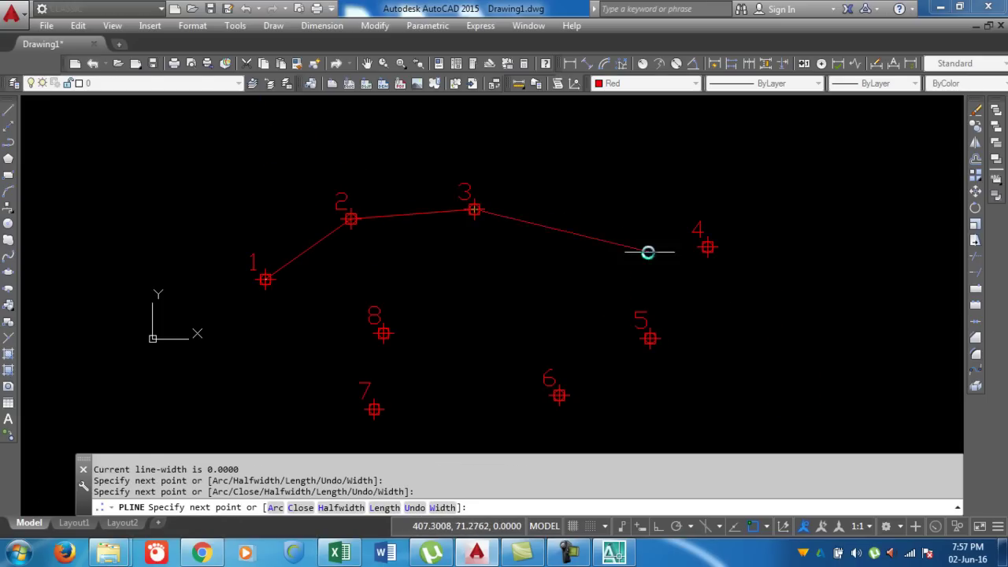
pyautogui.click(708, 246)
pyautogui.click(650, 338)
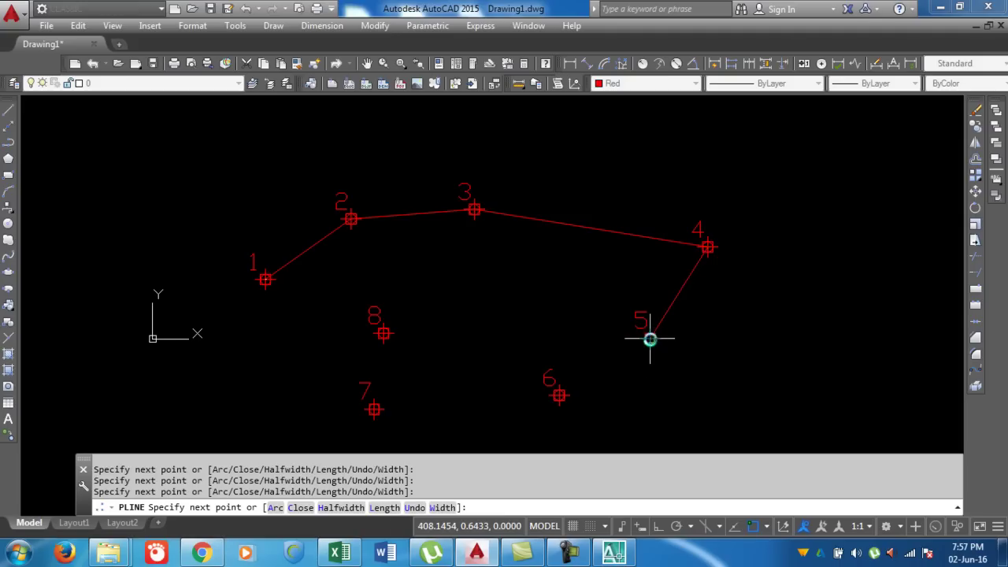
pyautogui.click(559, 396)
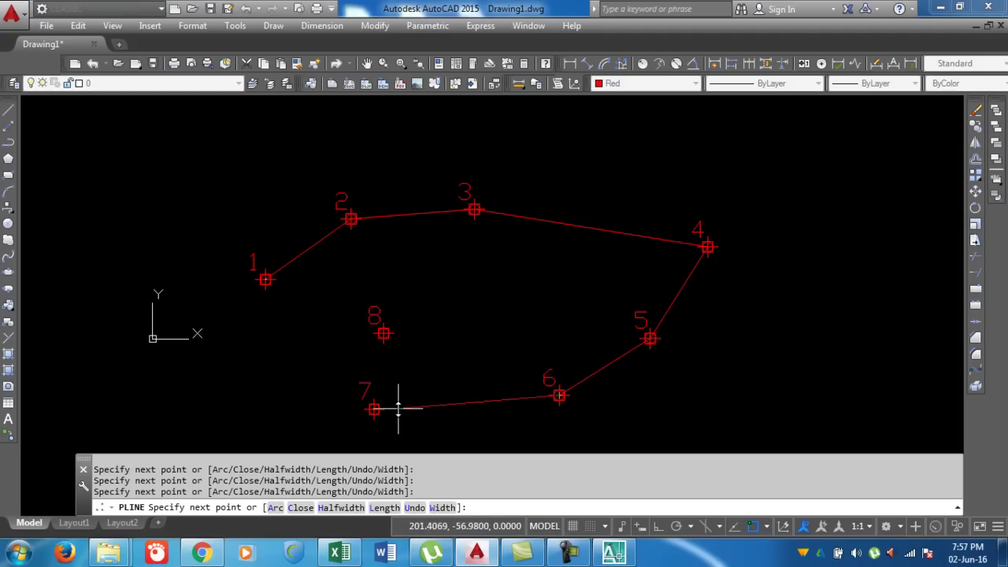
pyautogui.click(375, 409)
pyautogui.click(383, 334)
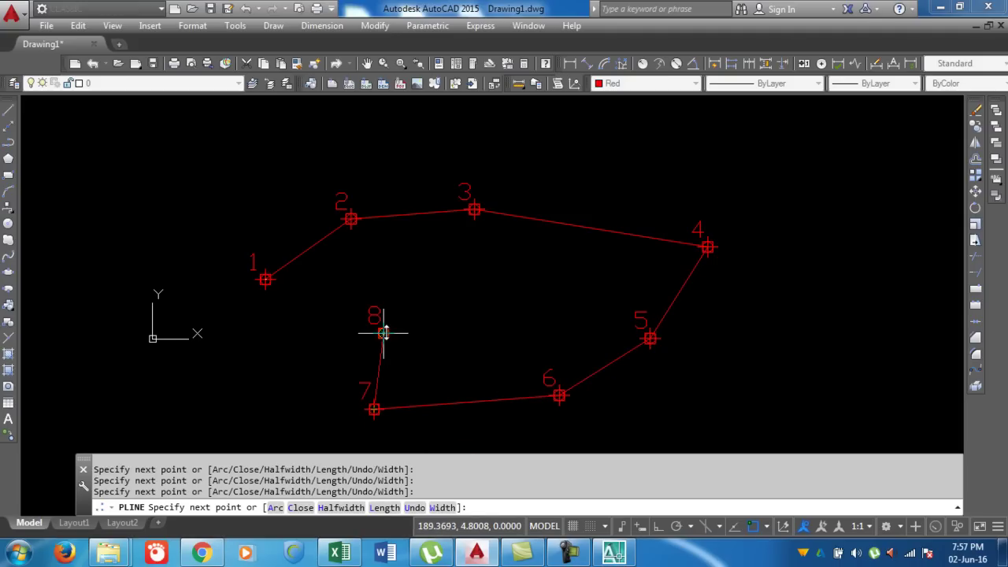
pyautogui.rightClick(443, 294)
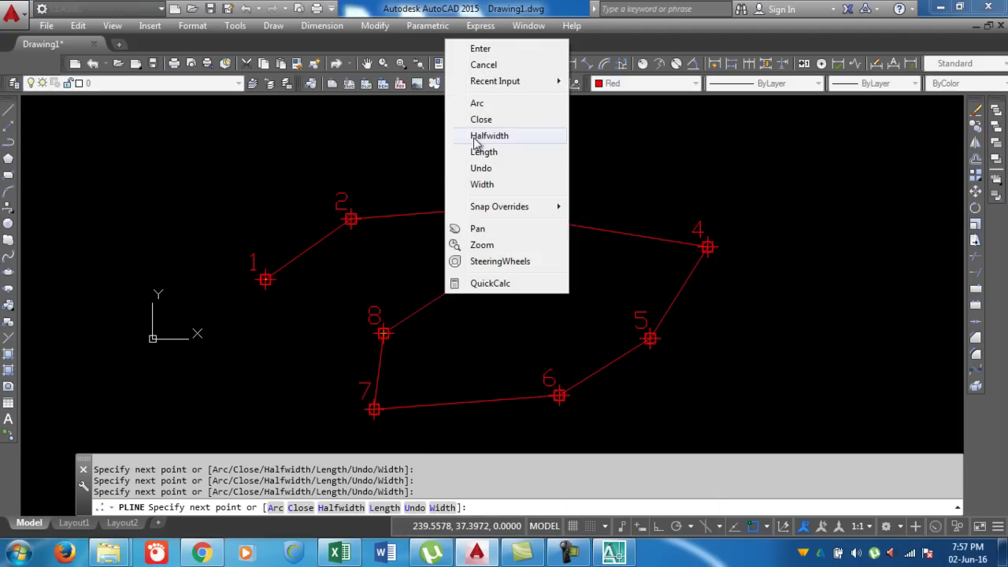
pyautogui.click(485, 49)
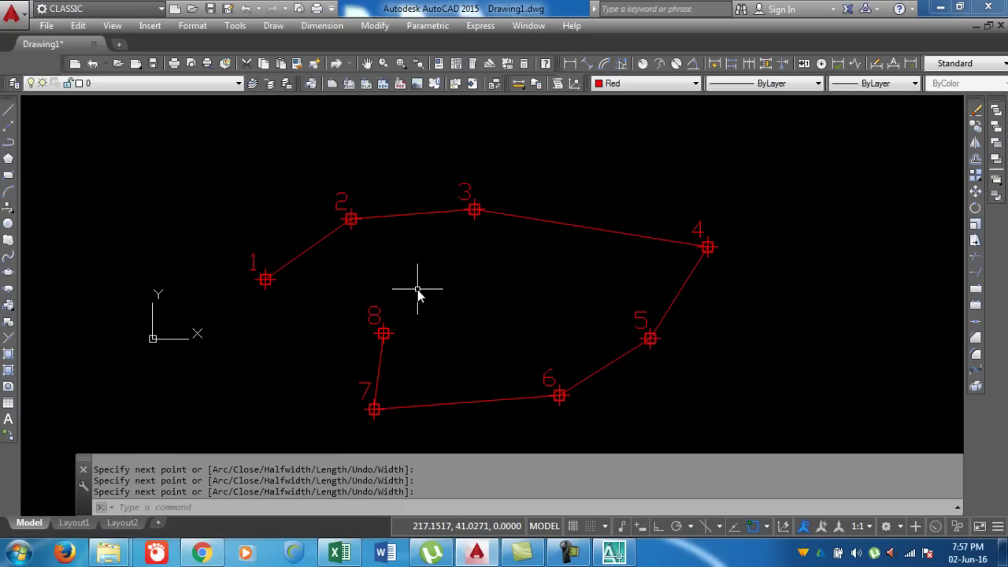
# Step: List the polyline's data with LIST and copy the eight "at point" coordinate lines to the clipboard
pyautogui.scroll(-2, 418, 296)
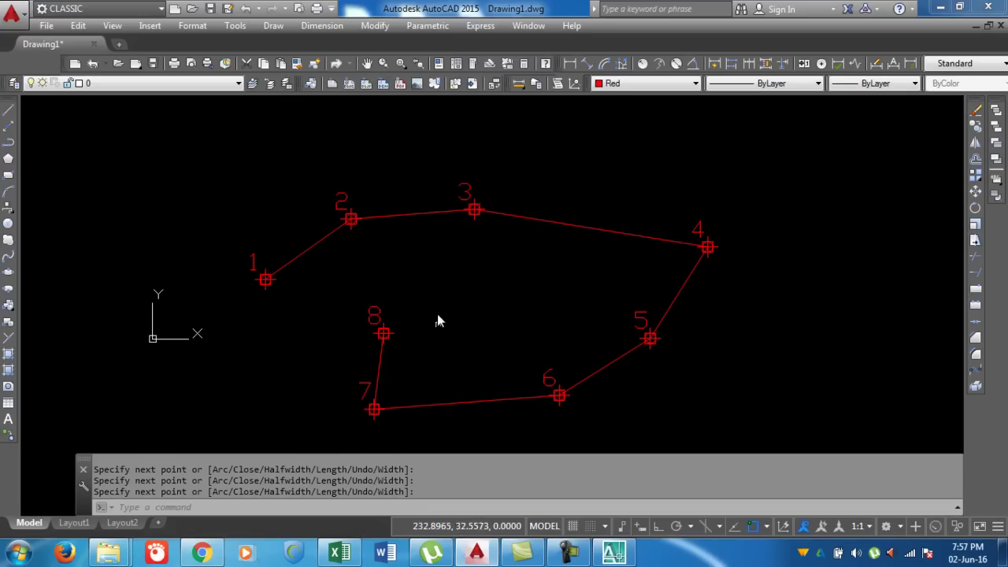
pyautogui.click(394, 215)
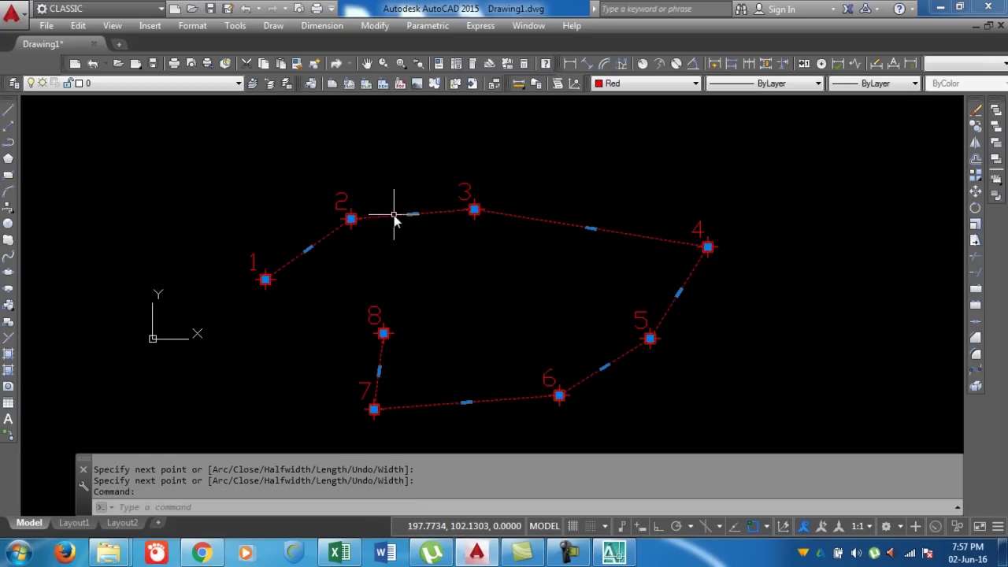
pyautogui.write('L')
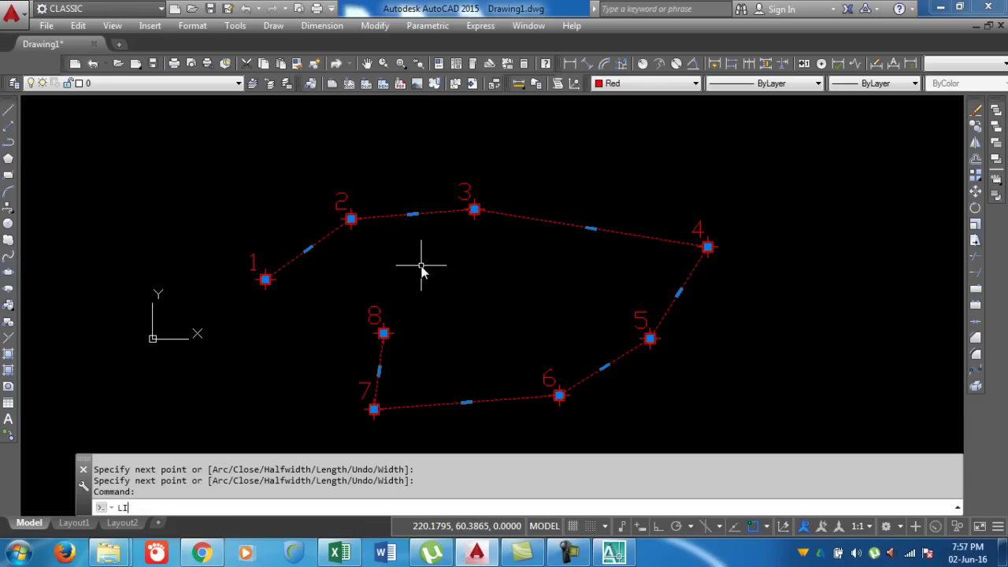
pyautogui.write('IST')
pyautogui.press('Return')
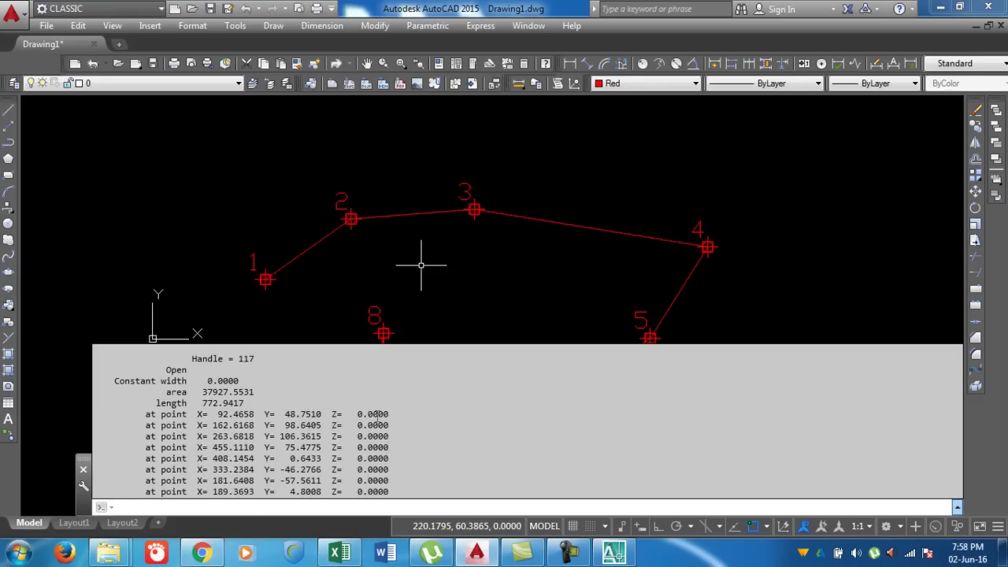
pyautogui.moveTo(389, 492); pyautogui.dragTo(68, 413)
pyautogui.hotkey('ctrl', 'c')
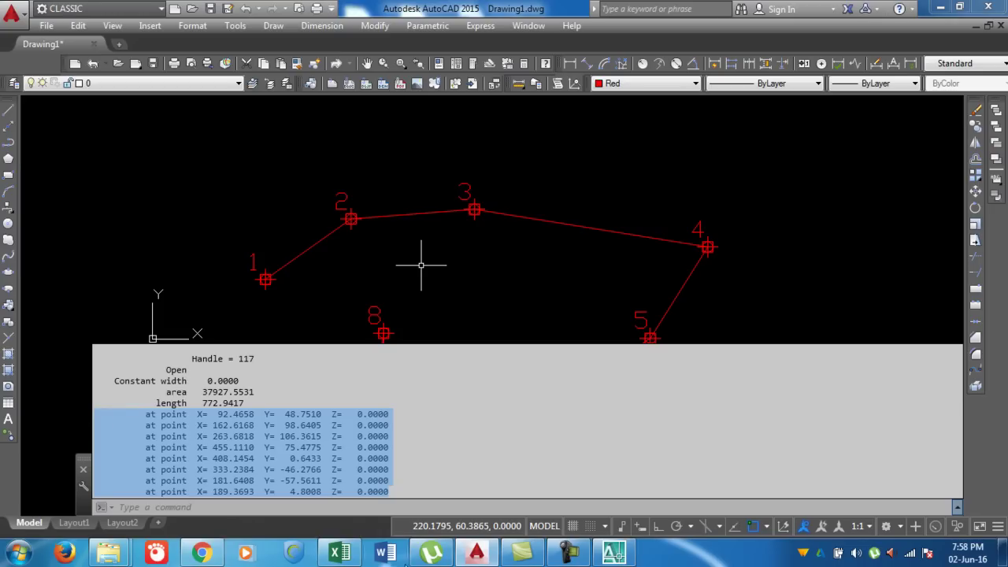
# Step: Switch to Excel, close the open workbook without saving its changes, and reopen New Microsoft Office Excel Worksheet from the desktop
pyautogui.click(341, 553)
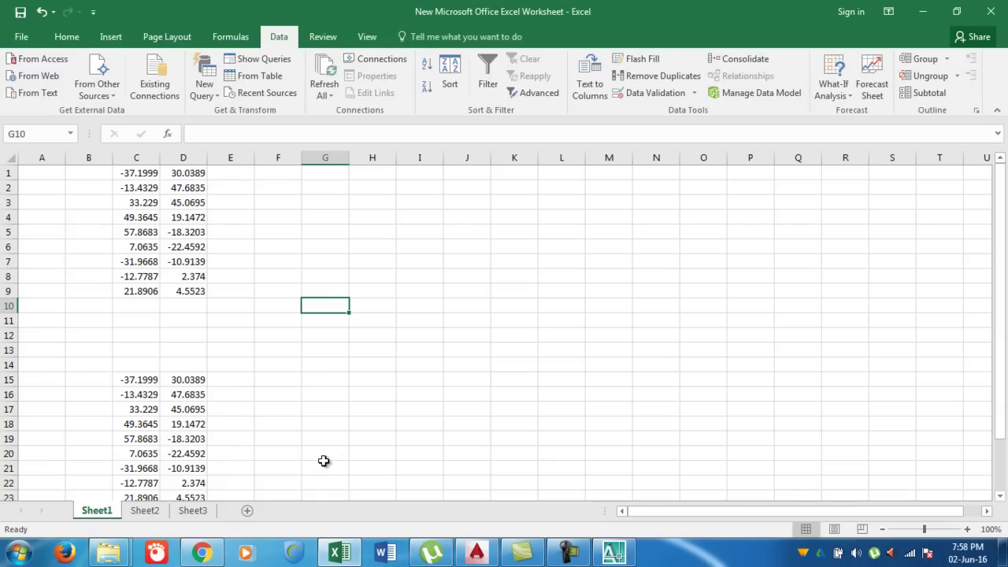
pyautogui.click(991, 11)
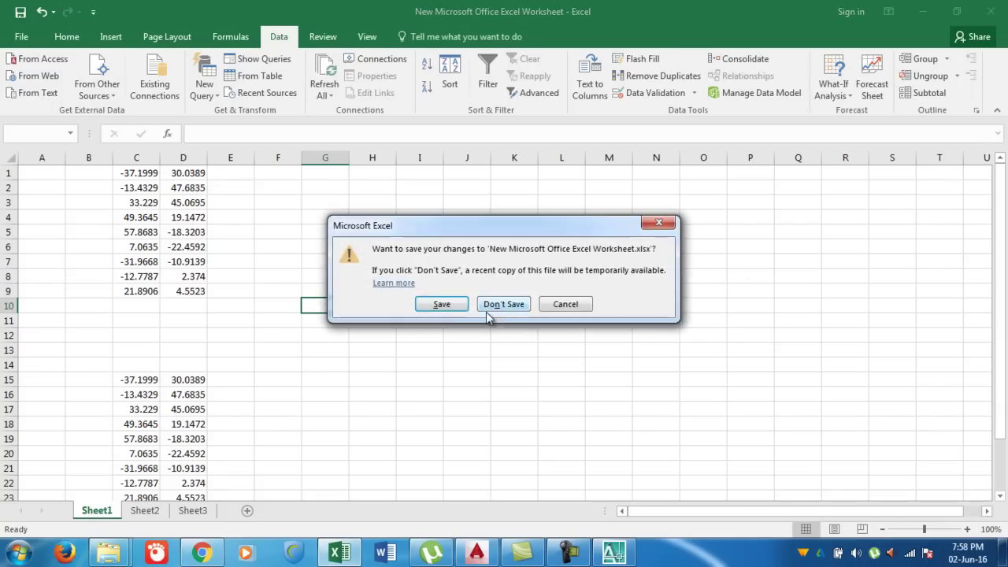
pyautogui.click(504, 307)
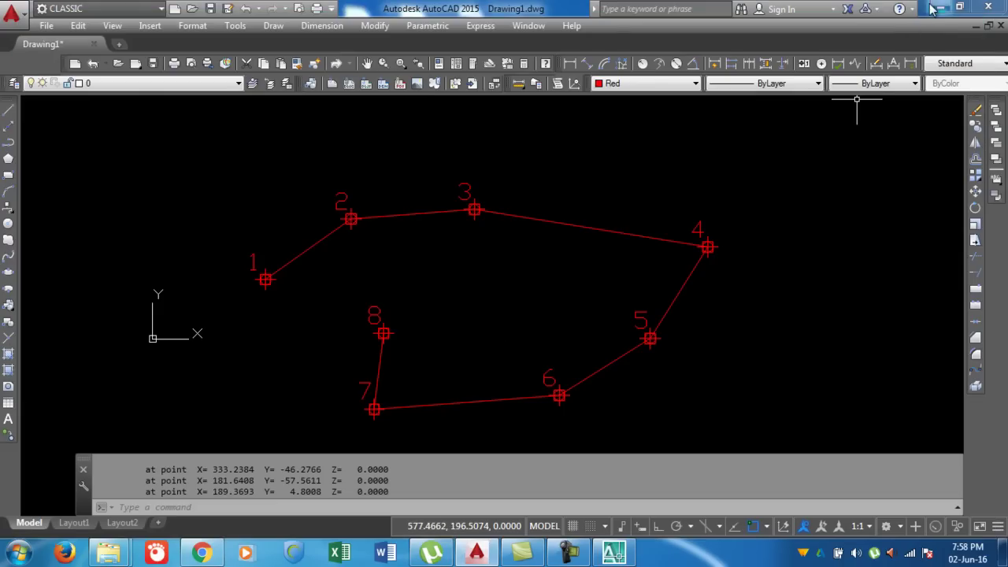
pyautogui.click(934, 8)
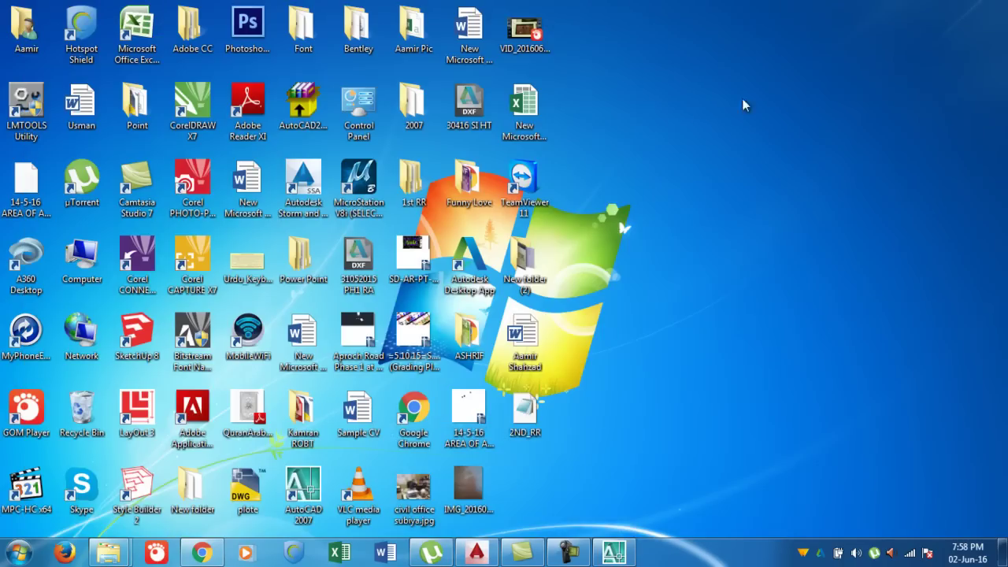
pyautogui.doubleClick(532, 120)
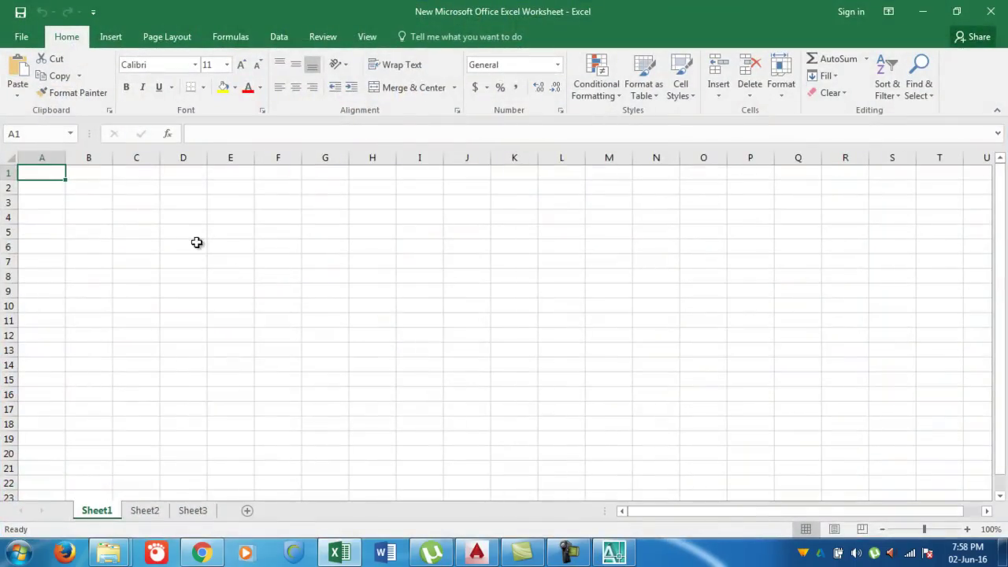
# Step: Paste the copied coordinate lines into Sheet1 starting at cell C3
pyautogui.click(139, 204)
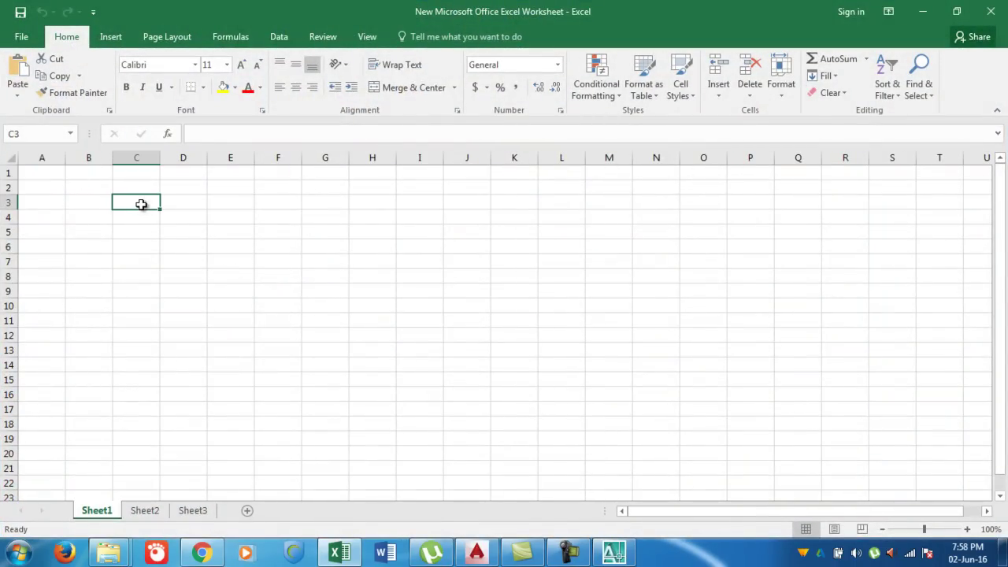
pyautogui.rightClick(141, 204)
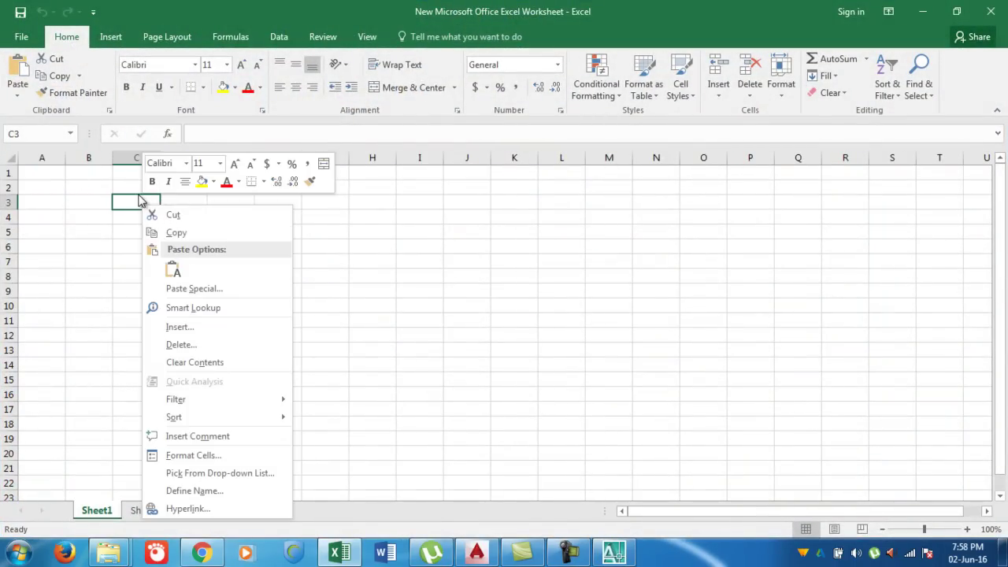
pyautogui.click(137, 203)
pyautogui.hotkey('ctrl', 'v')
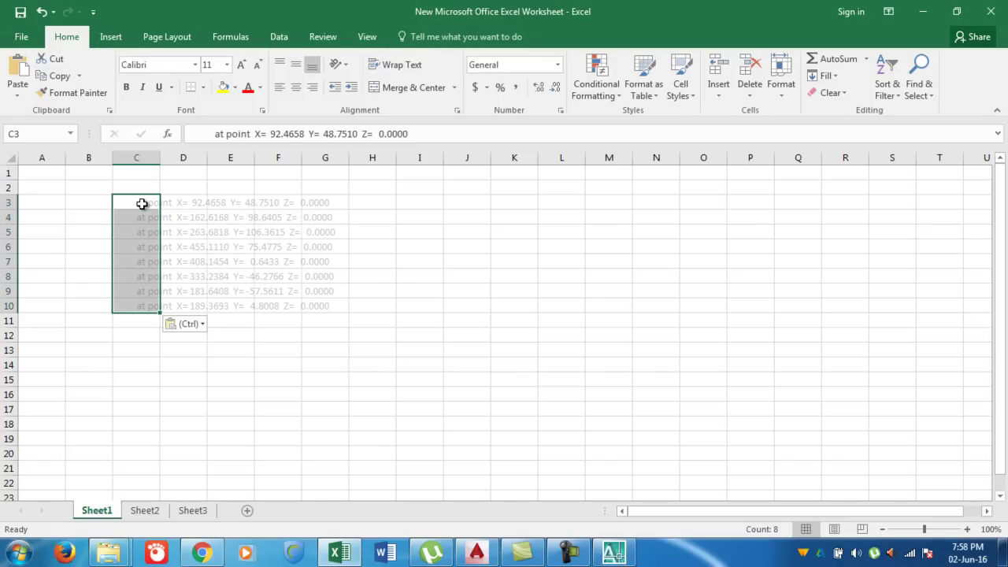
pyautogui.click(144, 510)
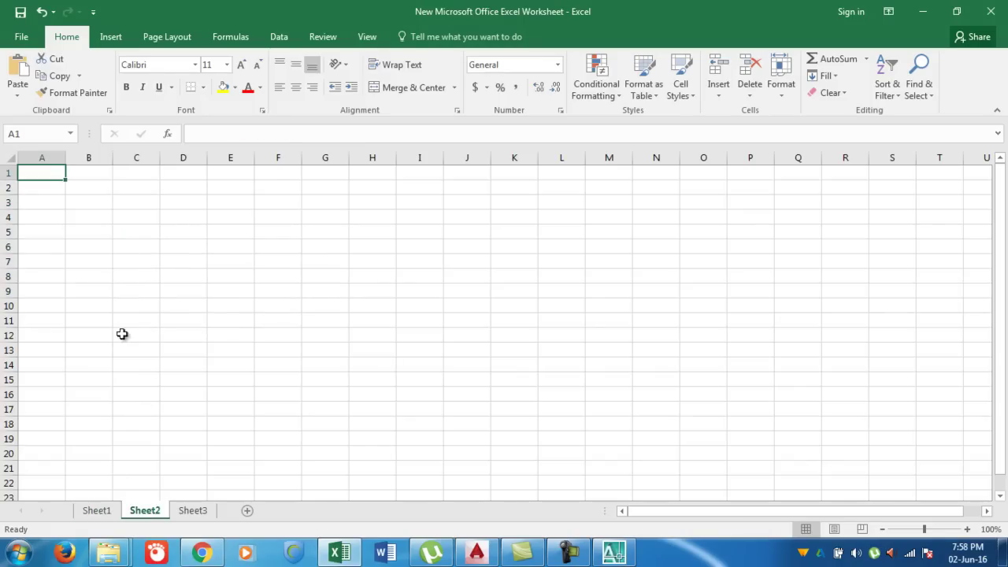
pyautogui.click(139, 218)
pyautogui.hotkey('ctrl', 'v')
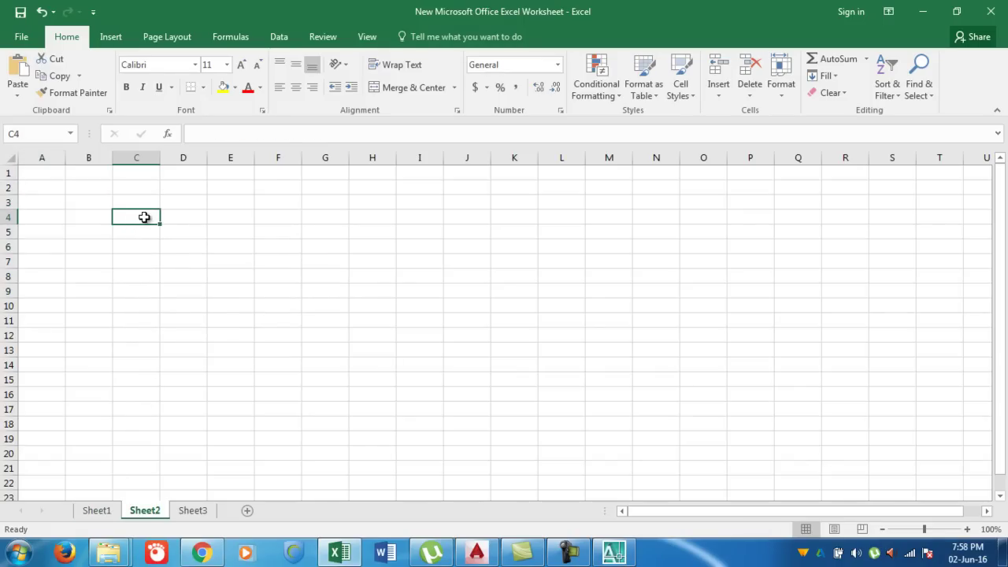
pyautogui.click(101, 511)
pyautogui.click(422, 408)
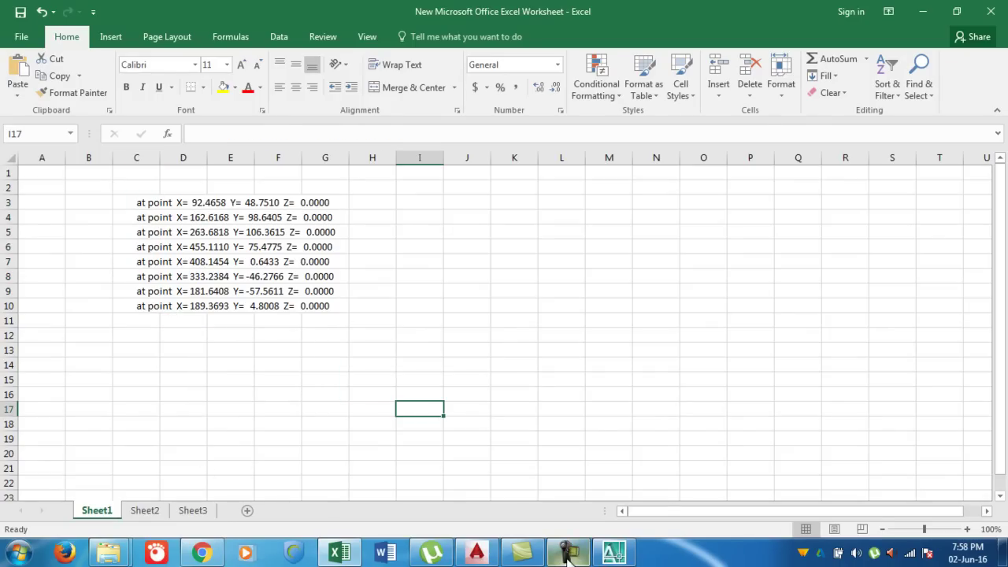
pyautogui.click(488, 560)
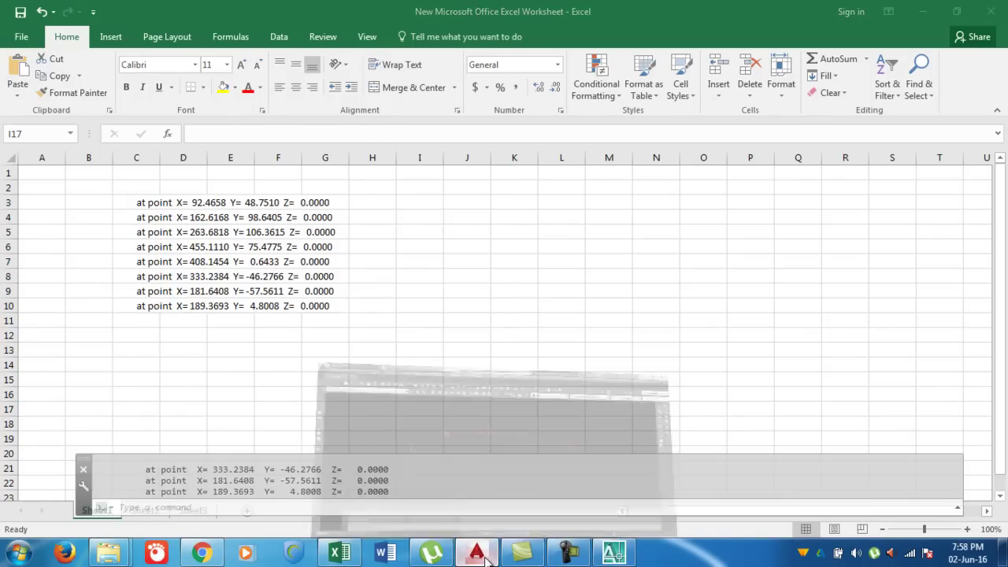
pyautogui.click(477, 556)
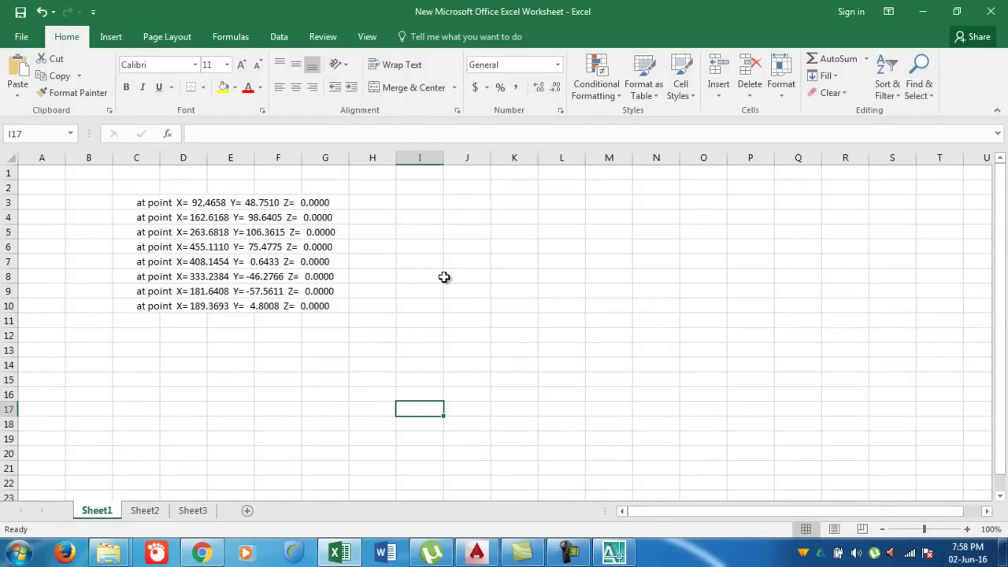
# Step: Examine the full text of the pasted coordinate lines in cells C3 to C10
pyautogui.click(145, 204)
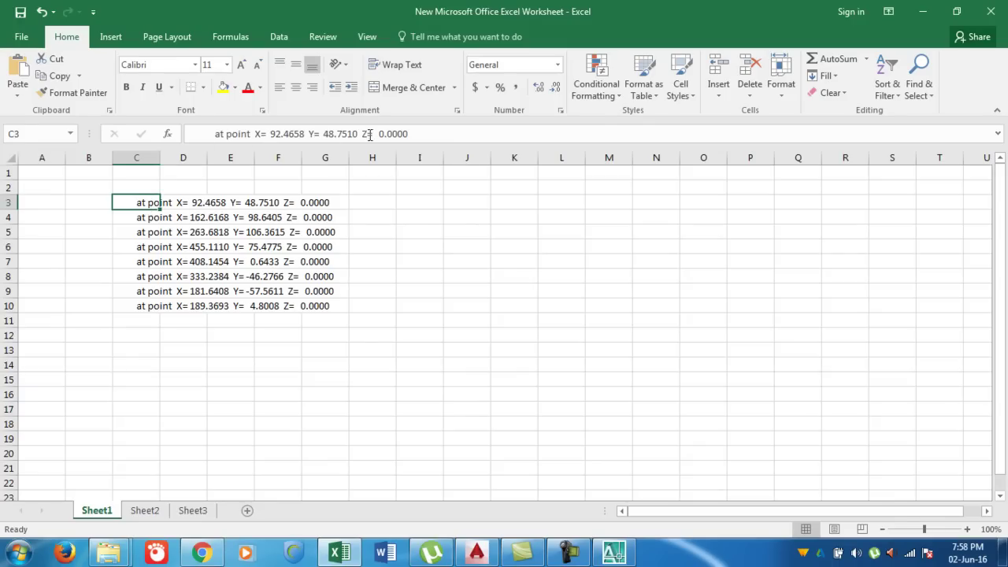
pyautogui.click(136, 219)
pyautogui.click(136, 233)
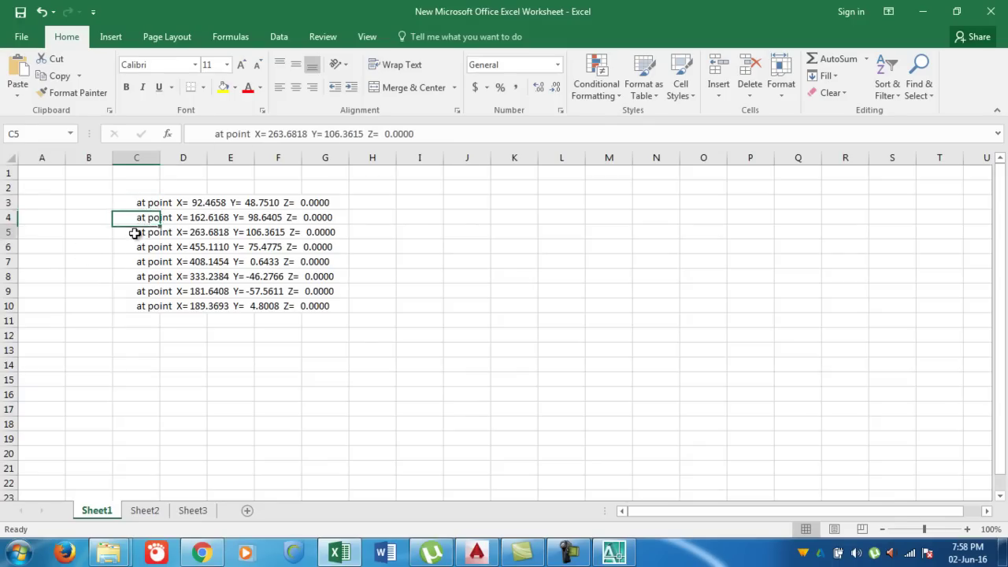
pyautogui.click(135, 247)
pyautogui.click(135, 263)
pyautogui.click(135, 285)
pyautogui.click(136, 306)
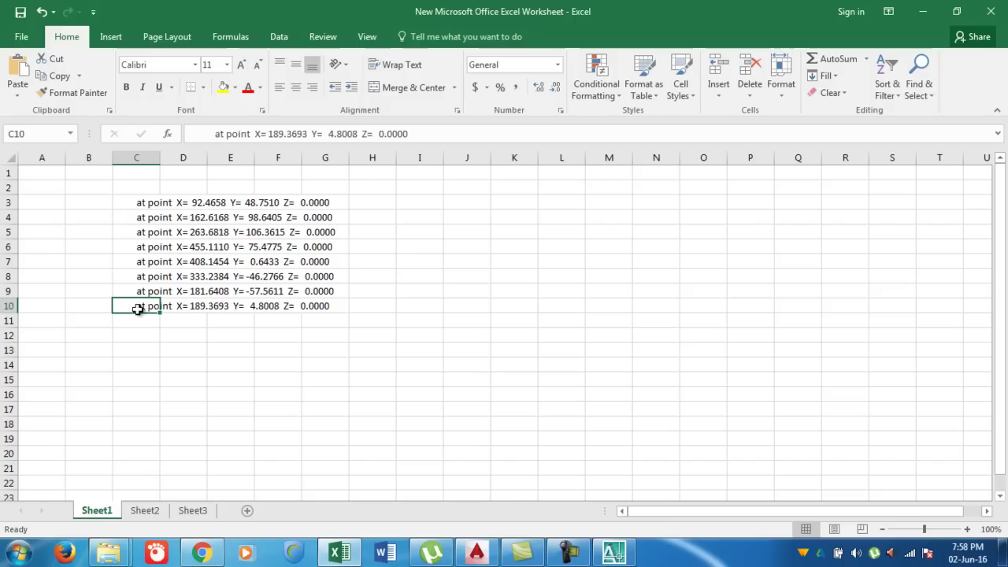
# Step: Enter the column headings SNO, EAST and NORTH in cells I2, J2 and K2
pyautogui.click(473, 207)
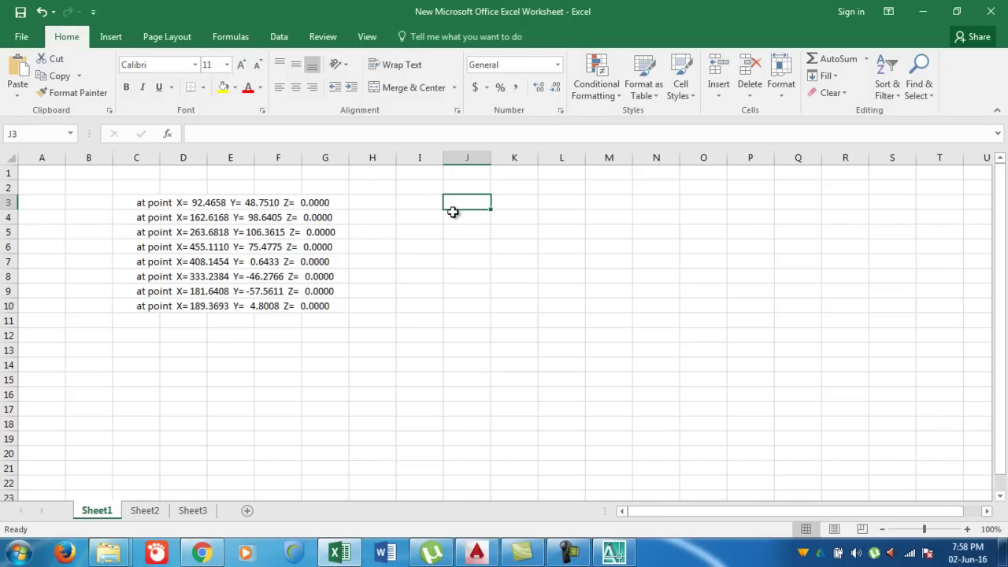
pyautogui.click(419, 206)
pyautogui.click(414, 187)
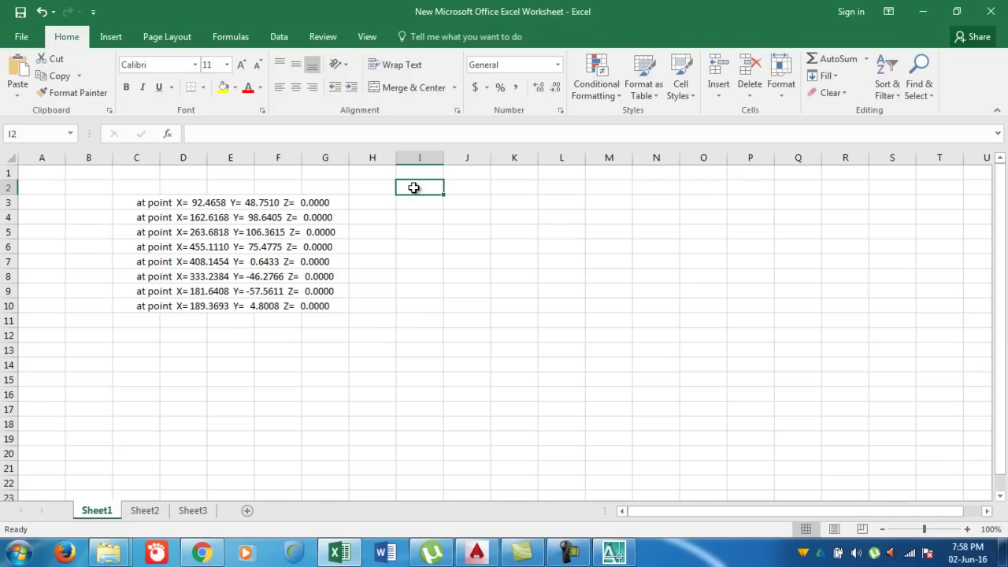
pyautogui.write('sN')
pyautogui.press('BackSpace')
pyautogui.press('BackSpace')
pyautogui.press('BackSpace')
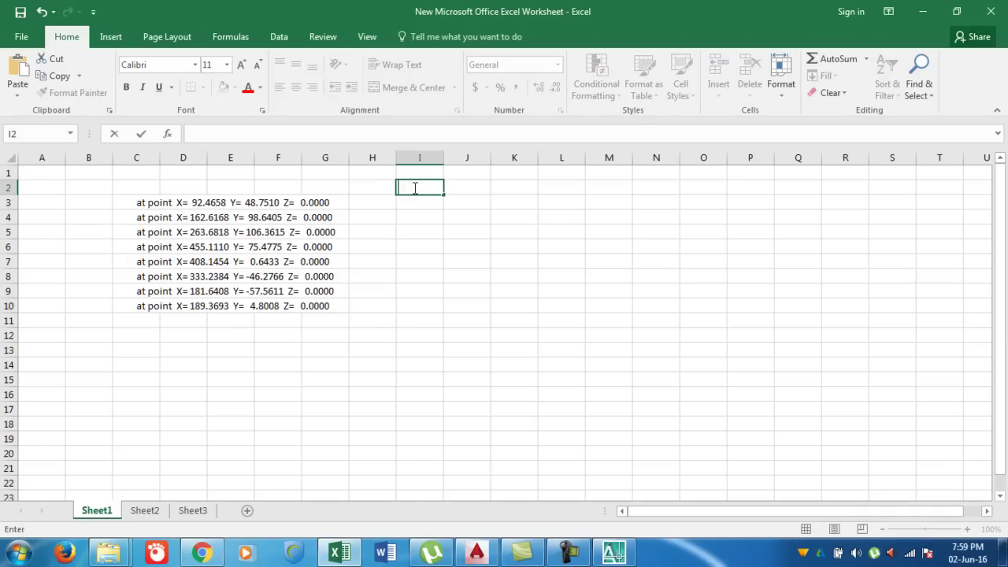
pyautogui.write('SNO')
pyautogui.press('Tab')
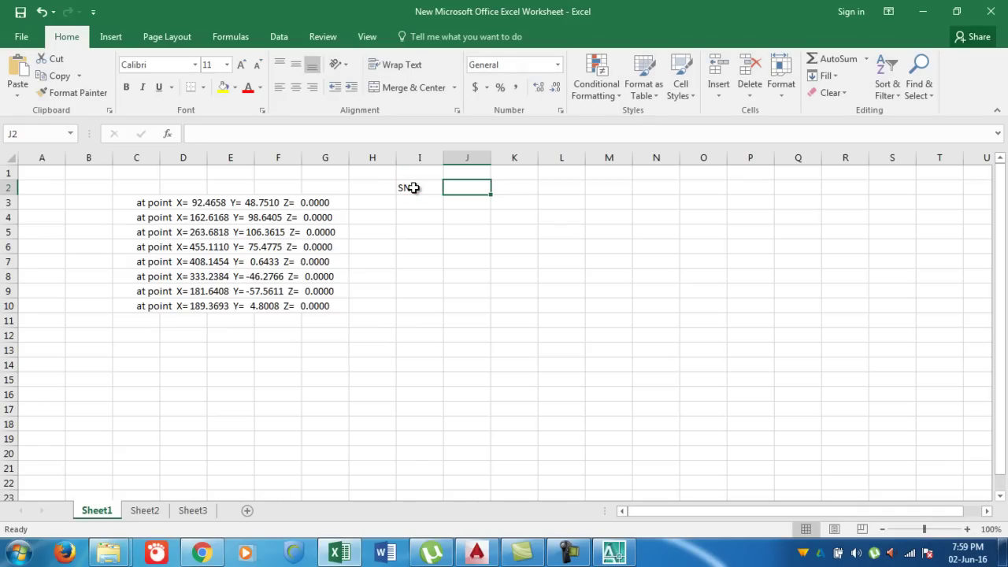
pyautogui.write('E')
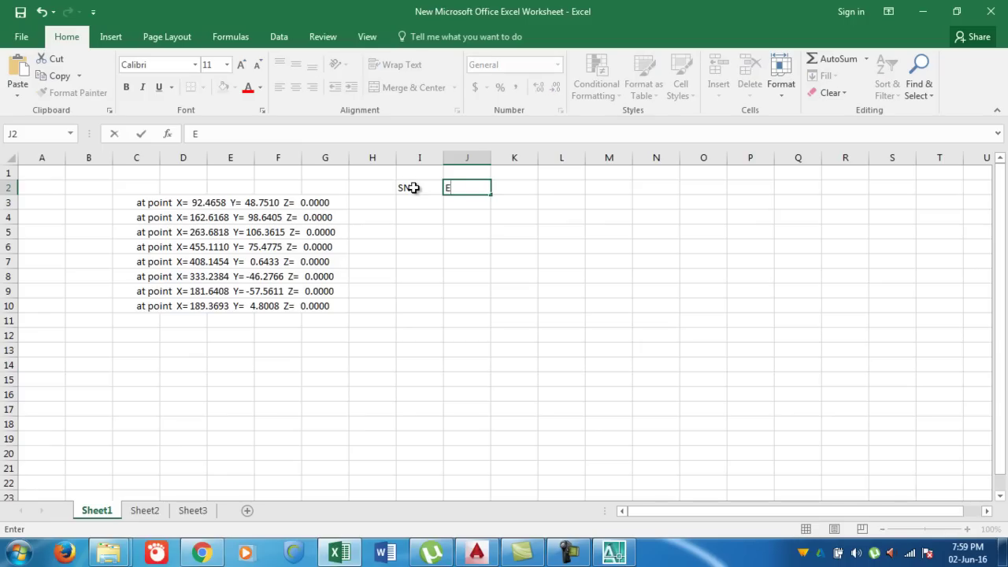
pyautogui.write('AST')
pyautogui.press('Tab')
pyautogui.write('NORTH')
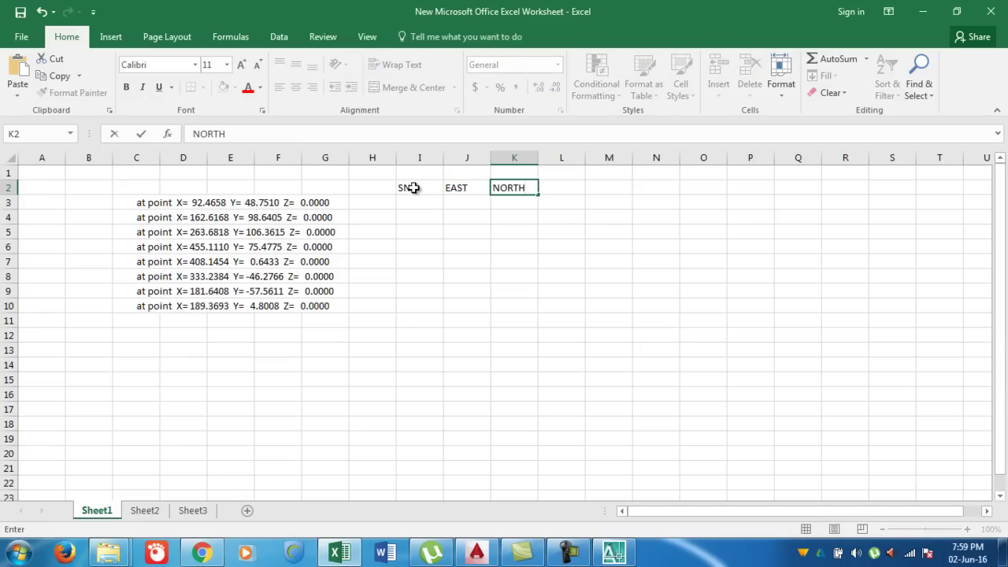
pyautogui.press('Return')
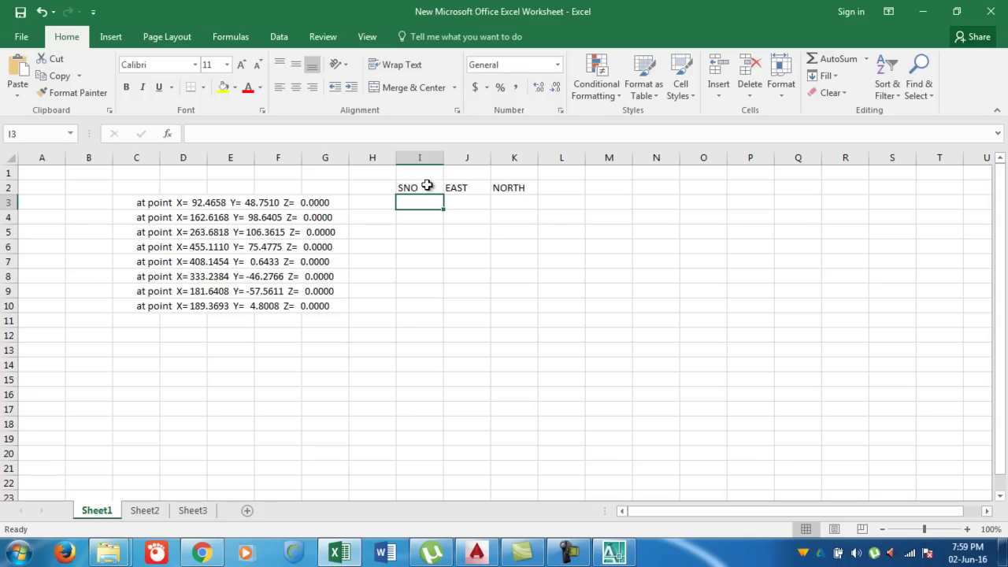
# Step: Enter the formula =MID(C3,23,9) in cell I3 under the SNO heading
pyautogui.write('=')
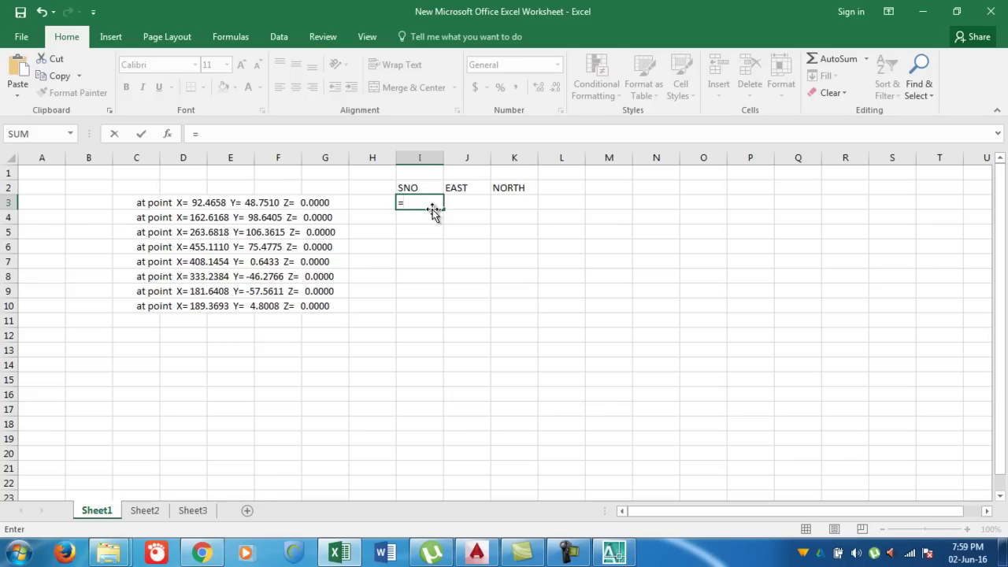
pyautogui.write('MI')
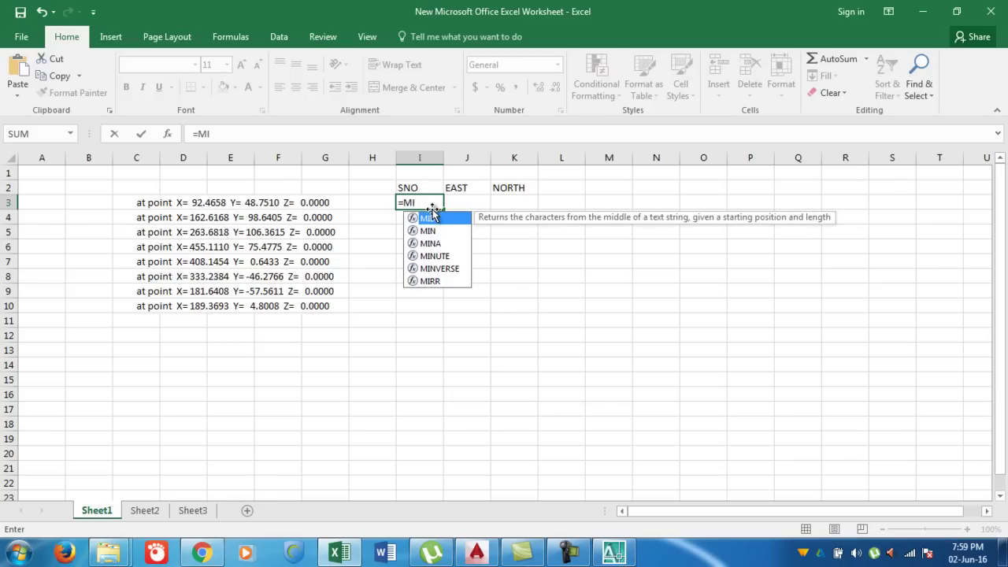
pyautogui.write('D')
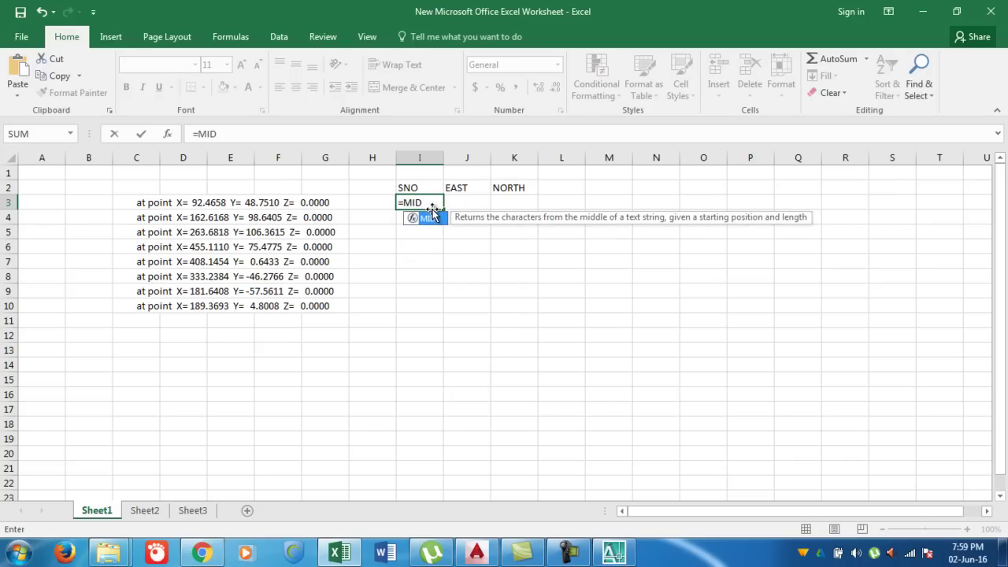
pyautogui.write('(')
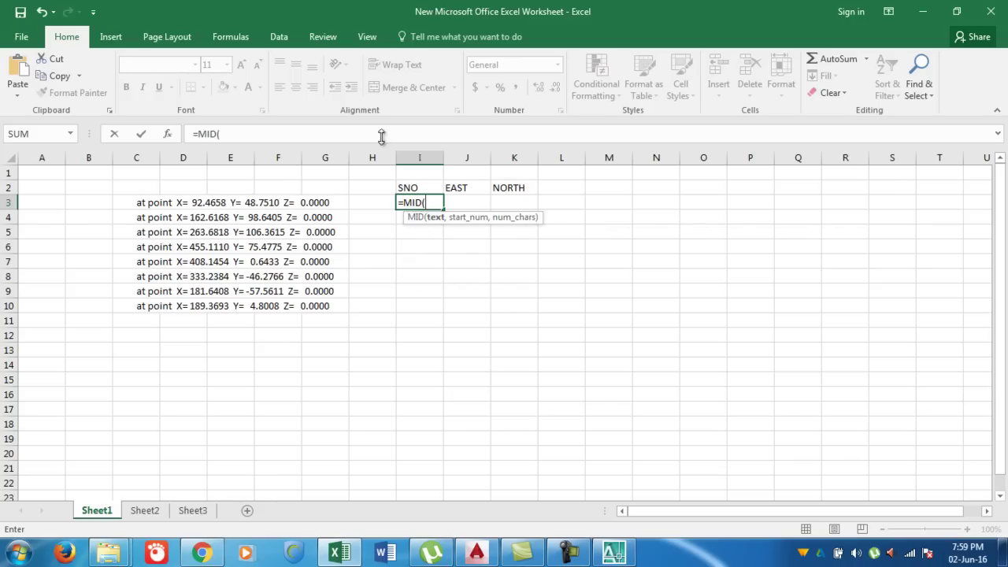
pyautogui.click(152, 203)
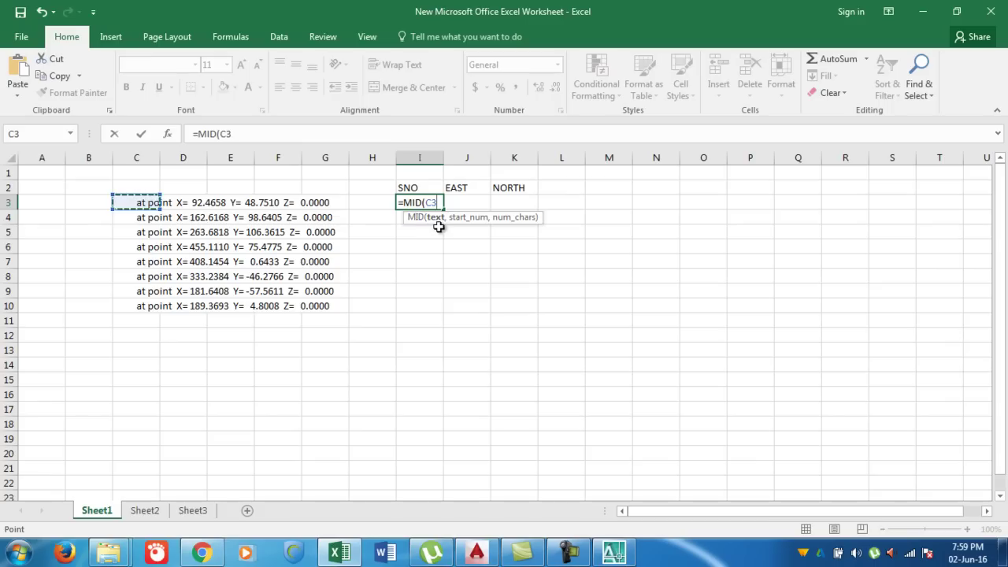
pyautogui.write(',2')
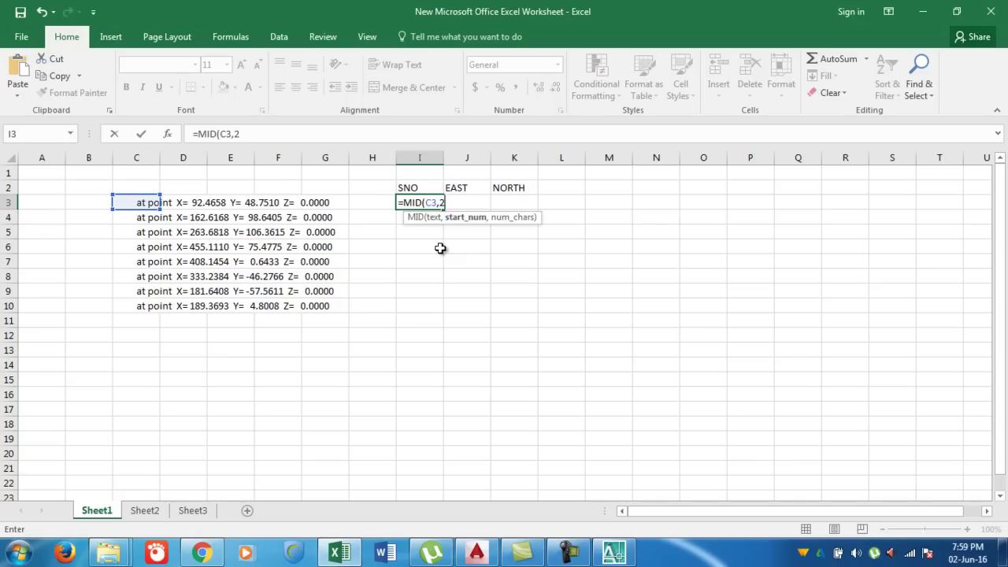
pyautogui.write('3,')
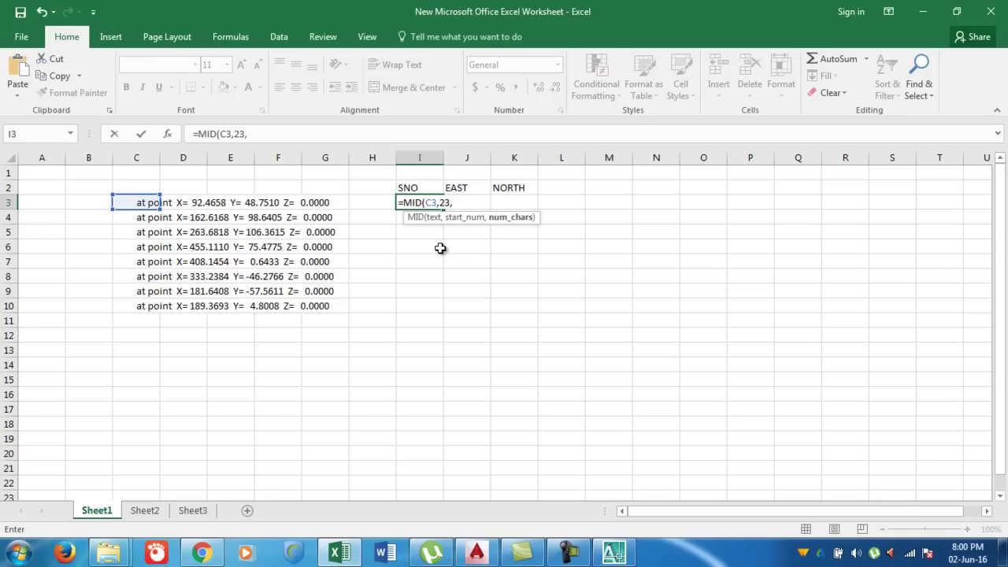
pyautogui.write('9)')
pyautogui.press('Return')
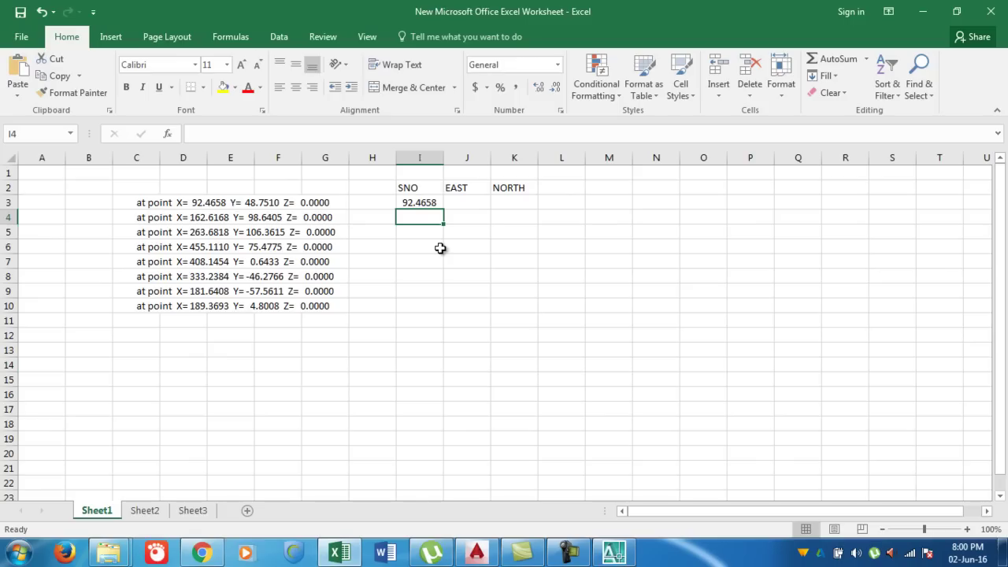
# Step: Try copying the MID formula from cell I3 to J3, and clear cell I3
pyautogui.click(461, 203)
pyautogui.click(427, 203)
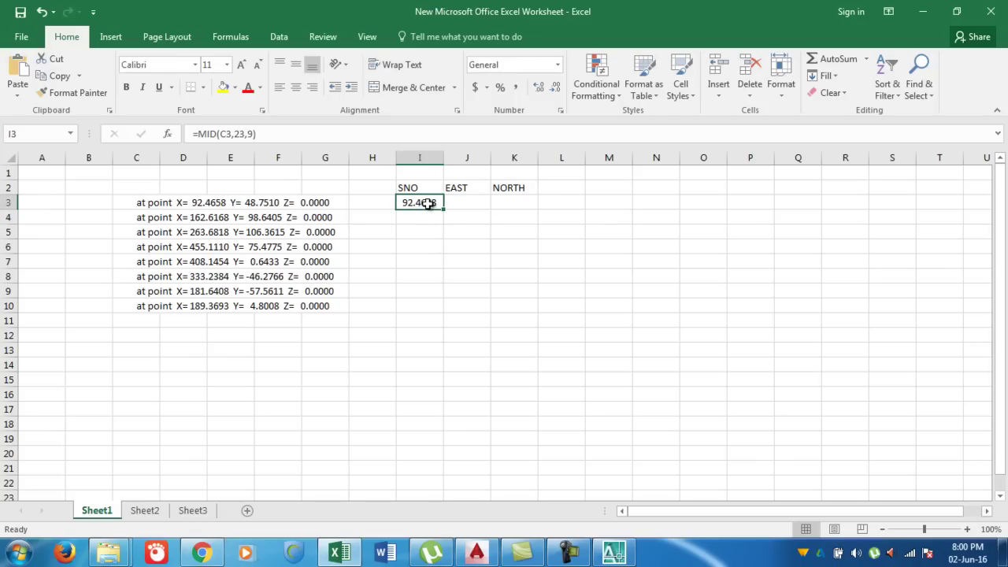
pyautogui.hotkey('ctrl', 'c')
pyautogui.click(462, 204)
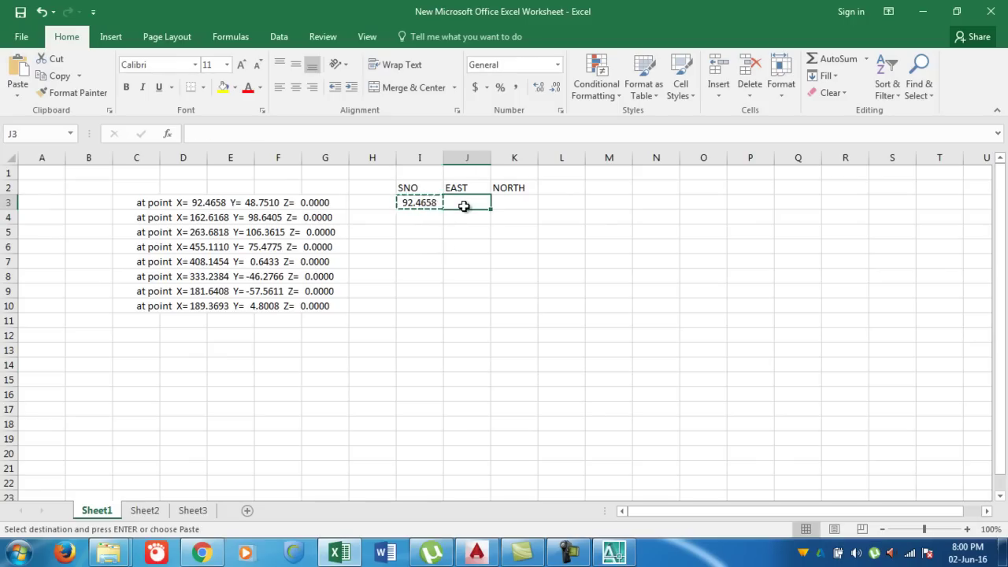
pyautogui.hotkey('ctrl', 'v')
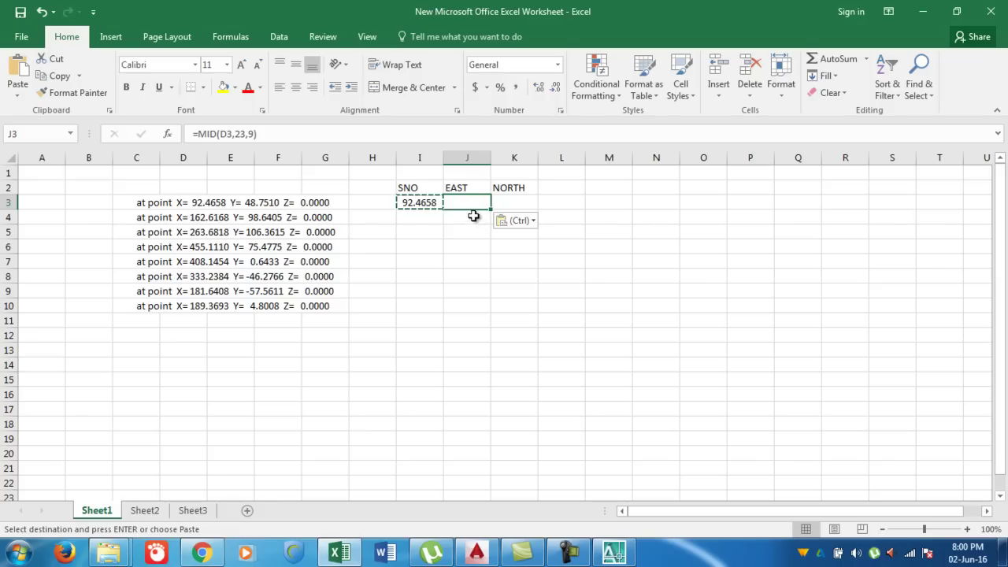
pyautogui.rightClick(467, 207)
pyautogui.press('Escape')
pyautogui.click(531, 224)
pyautogui.click(506, 258)
pyautogui.press('Escape')
pyautogui.click(426, 210)
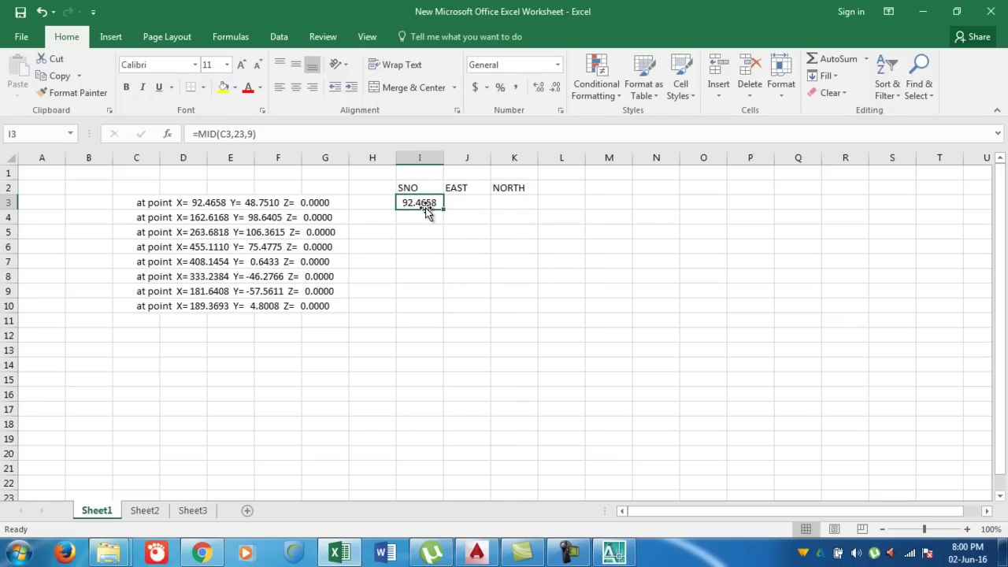
pyautogui.press('Delete')
# Step: Enter the formula =MID(C3,23,9) in cell J3 to extract the first point's X value under EAST
pyautogui.click(457, 206)
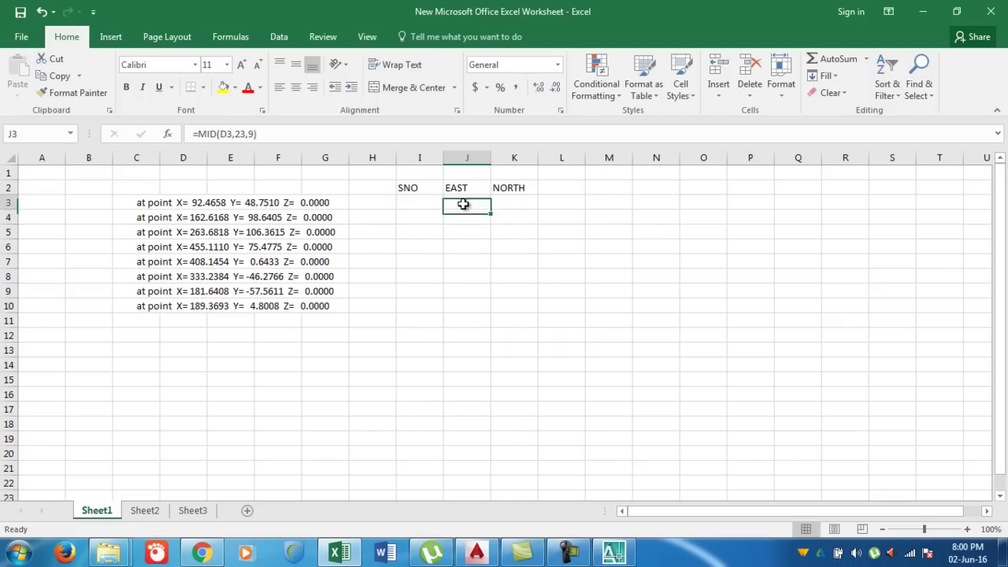
pyautogui.write('=')
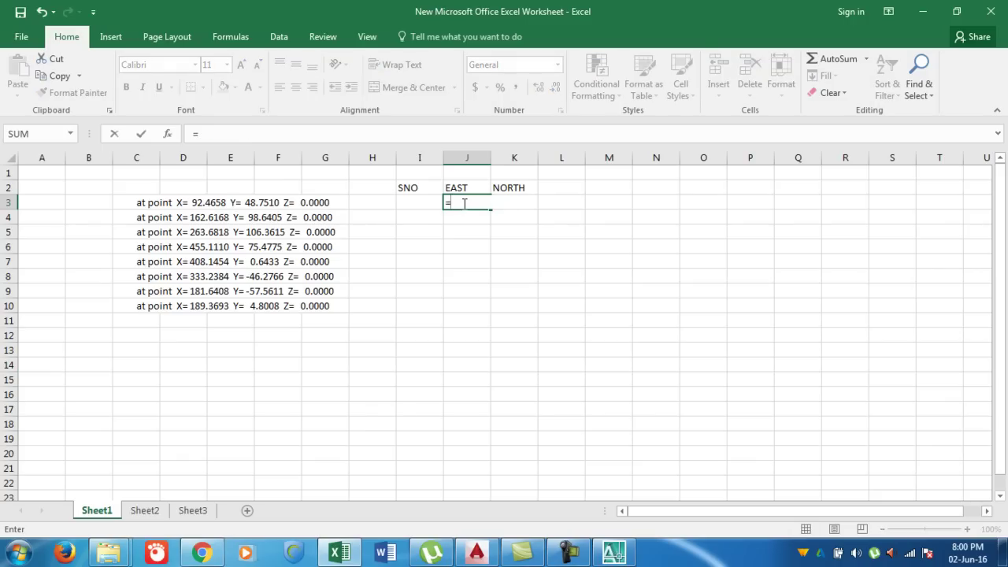
pyautogui.write('MID')
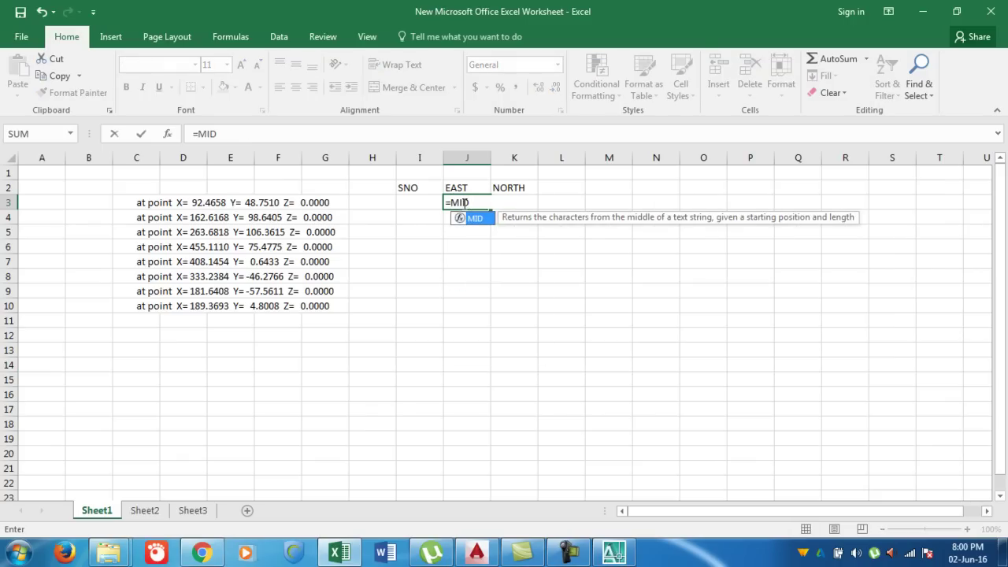
pyautogui.write('(')
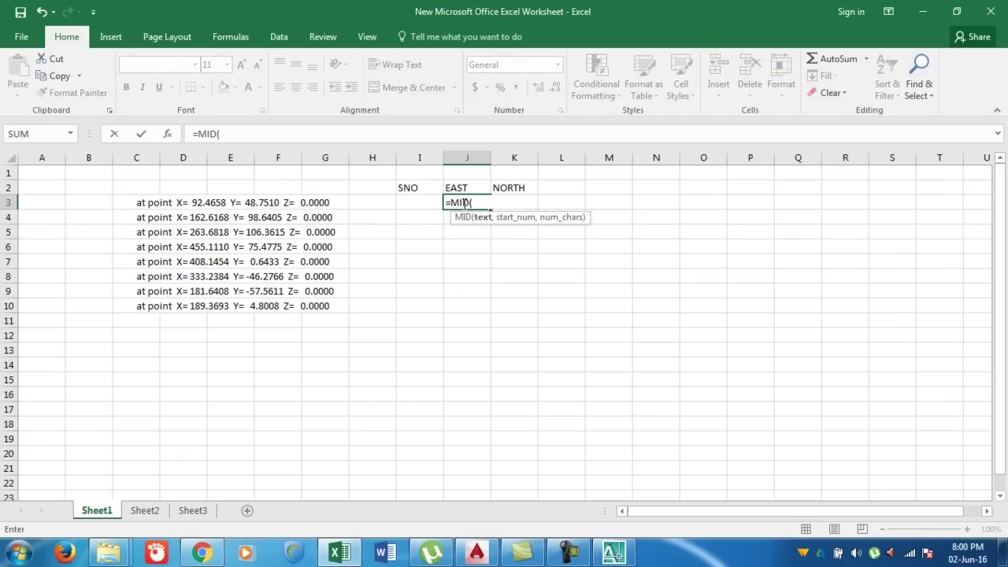
pyautogui.click(147, 205)
pyautogui.write(',')
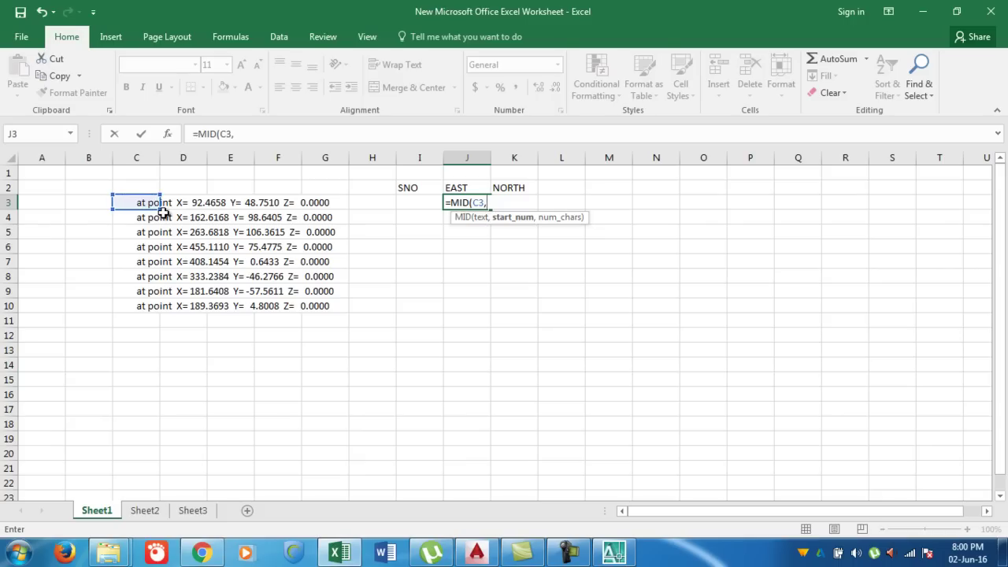
pyautogui.write('23,9')
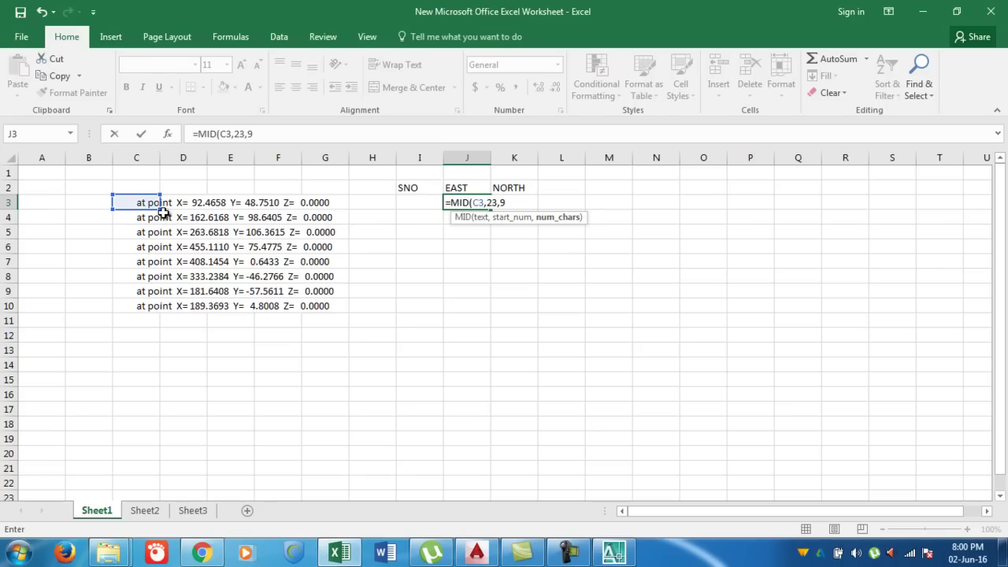
pyautogui.write(')')
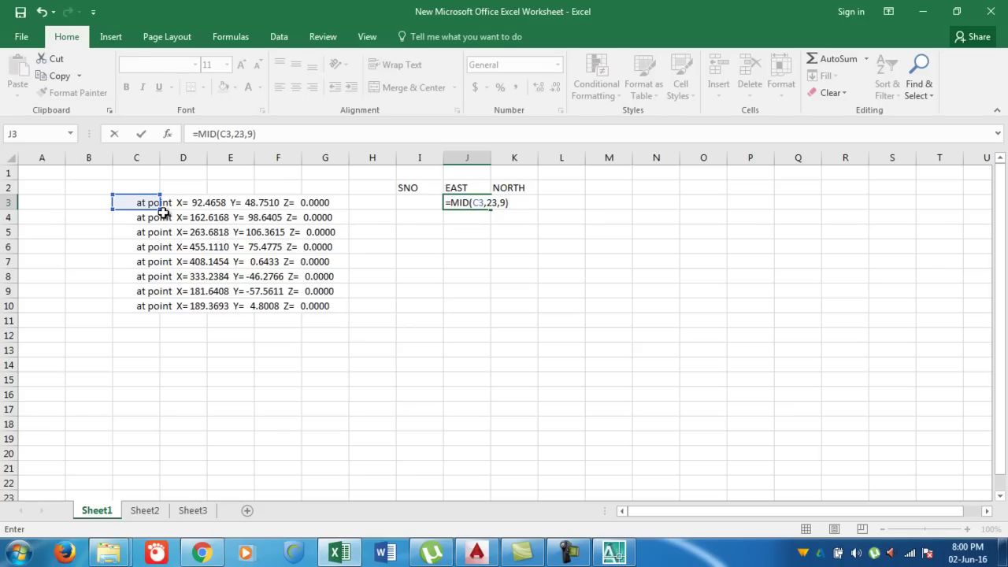
pyautogui.press('Return')
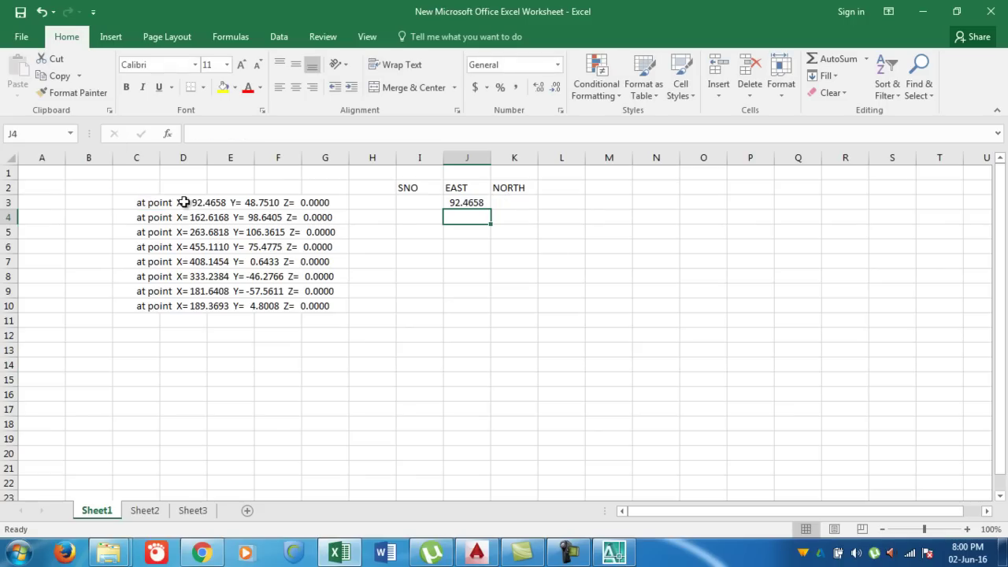
# Step: Enter the formula =MID(C3,36,9) in cell K3 to extract the first point's Y value under NORTH
pyautogui.click(193, 202)
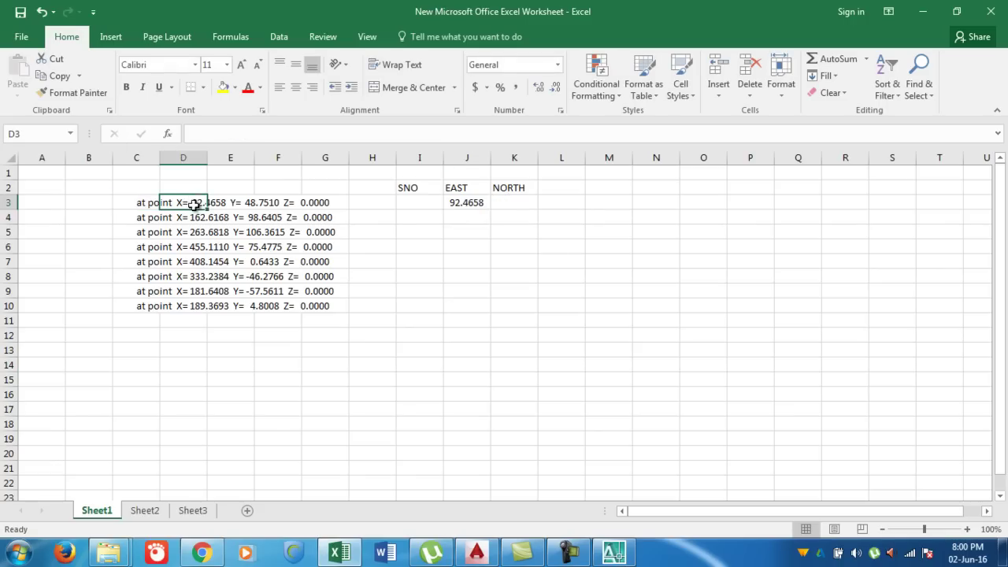
pyautogui.click(496, 204)
pyautogui.write('=')
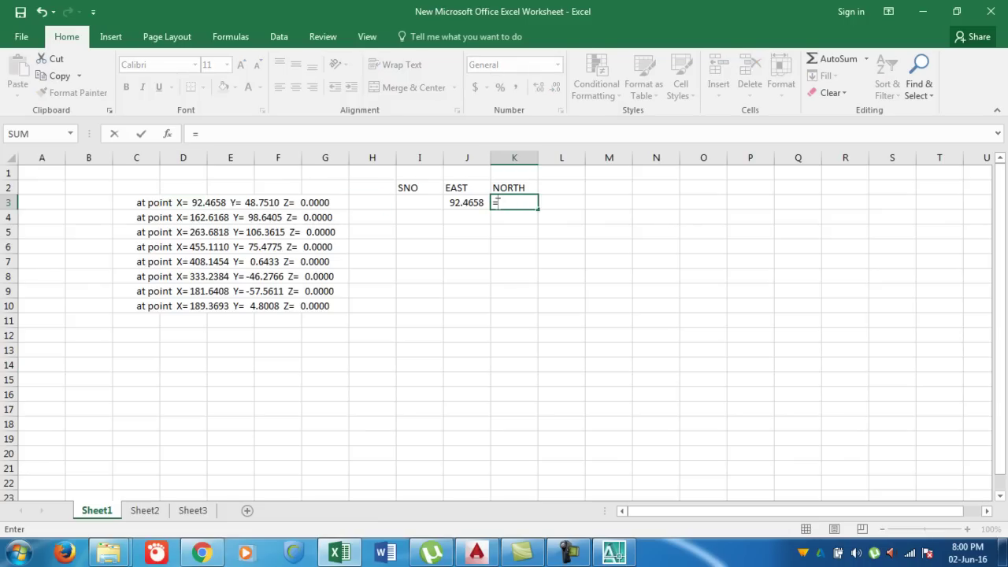
pyautogui.write('MI')
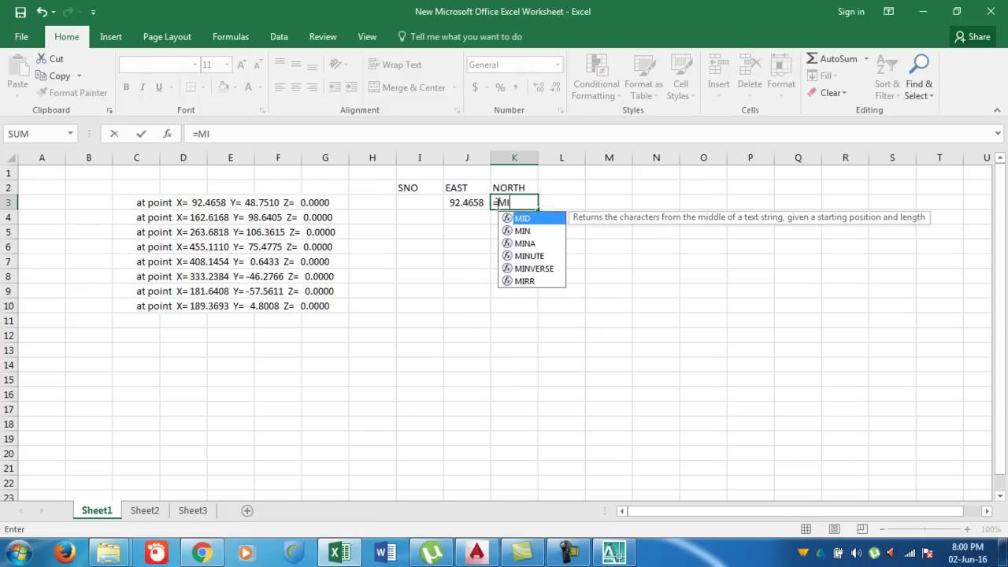
pyautogui.write('D(')
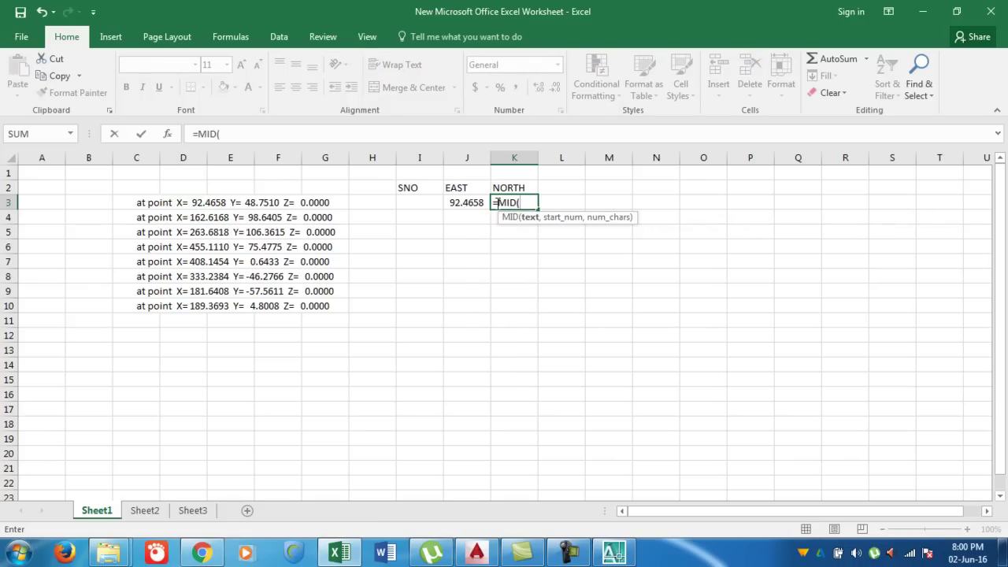
pyautogui.click(146, 204)
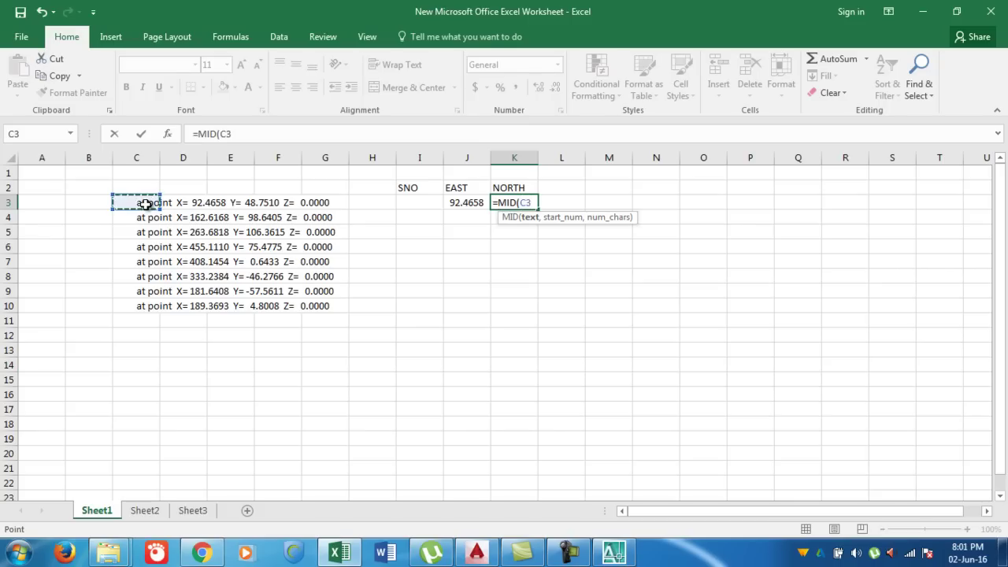
pyautogui.write(',')
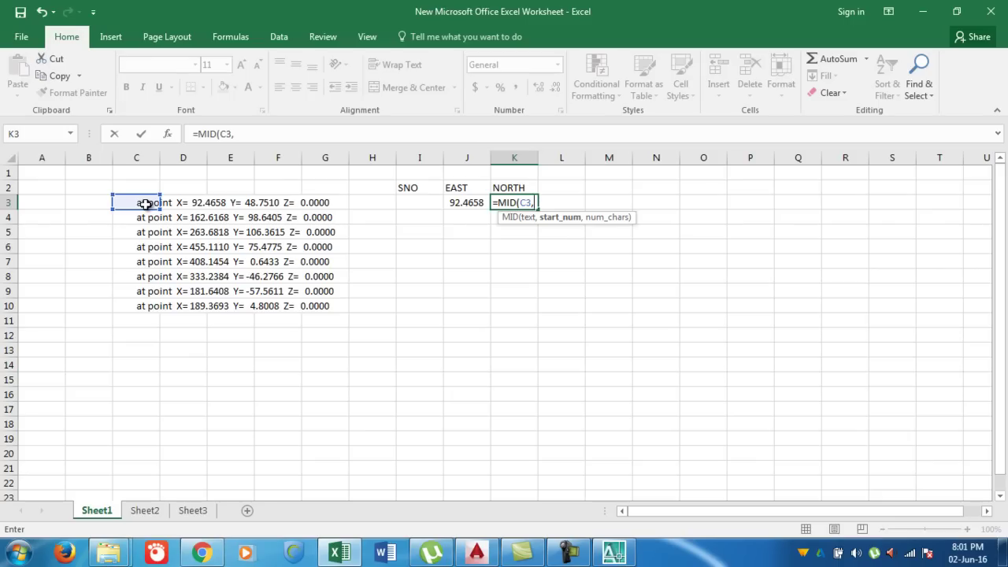
pyautogui.write(',')
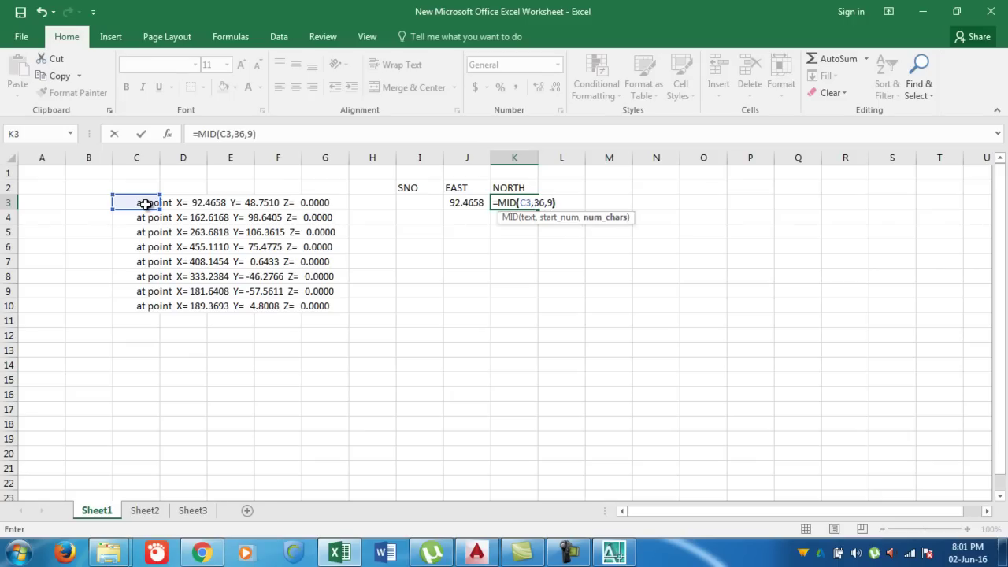
pyautogui.write('9)')
pyautogui.press('Return')
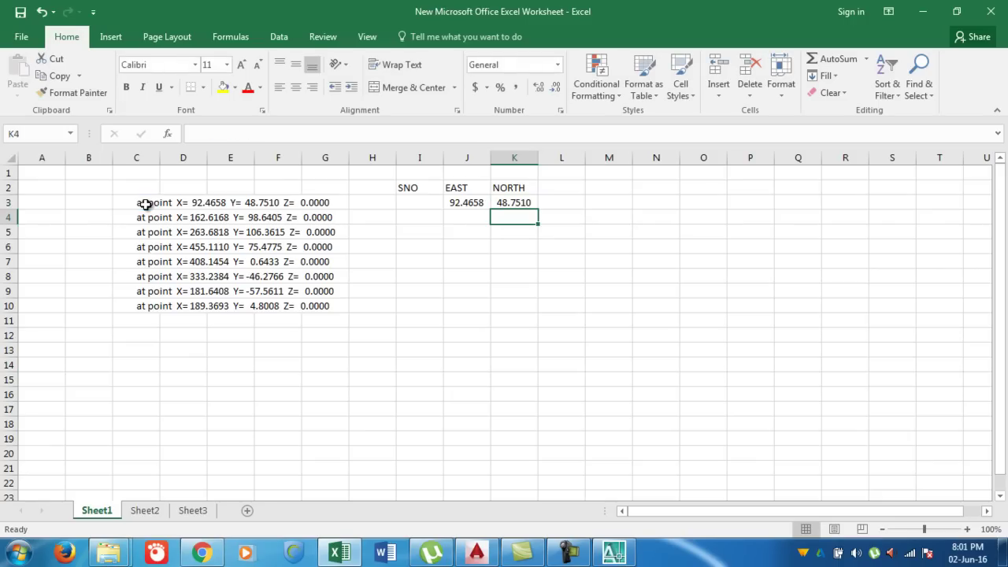
# Step: Enter 1 and 2 in cells I3 and I4 and fill the SNO series down to 8 in cell I10
pyautogui.click(429, 204)
pyautogui.write('1')
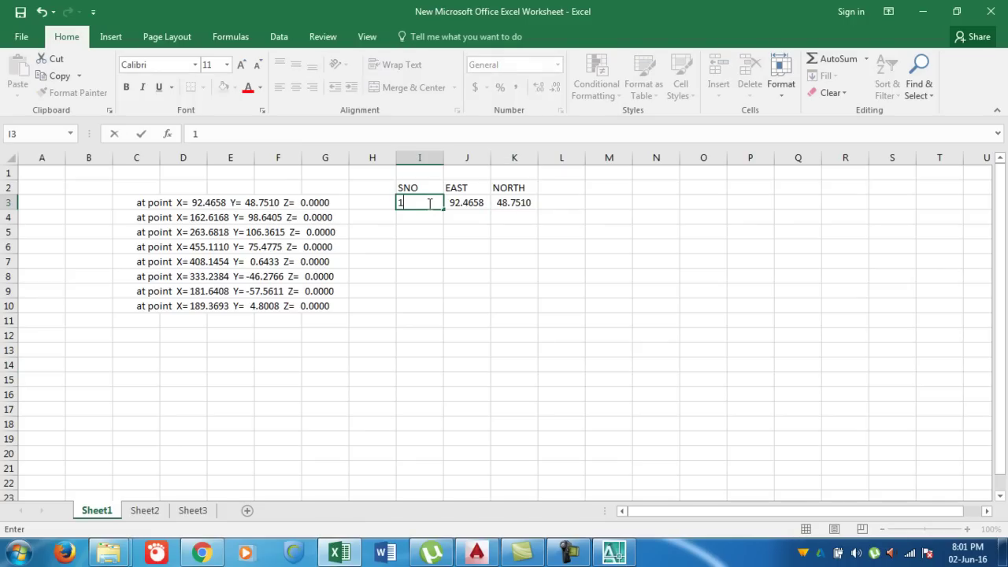
pyautogui.press('Return')
pyautogui.write('2')
pyautogui.press('Return')
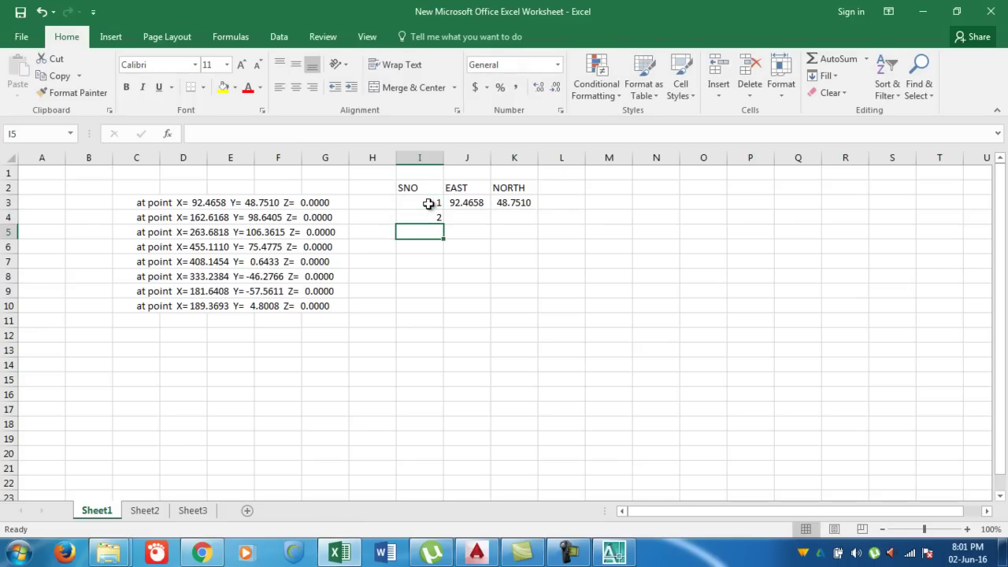
pyautogui.moveTo(437, 205); pyautogui.dragTo(449, 311)
pyautogui.click(445, 227)
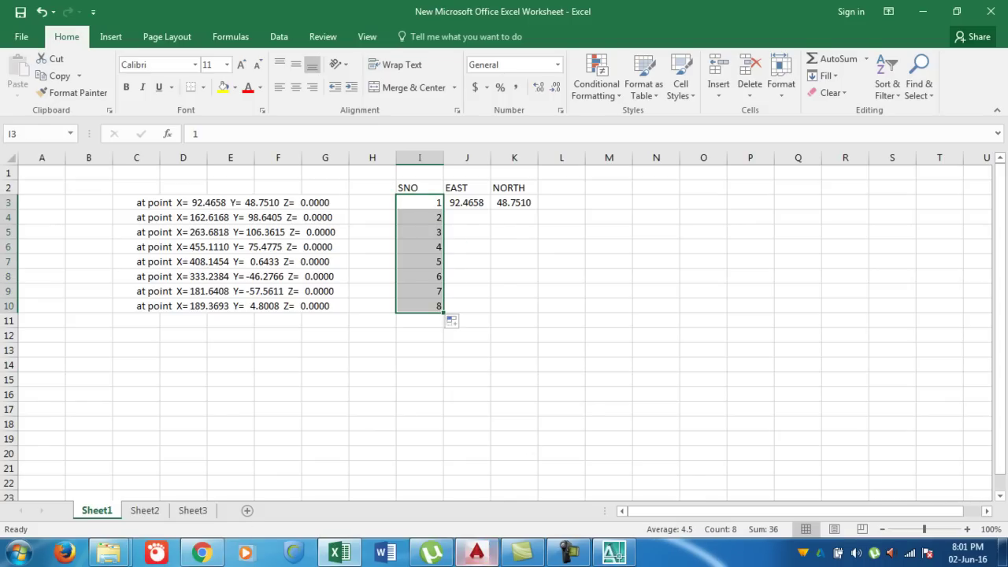
pyautogui.click(484, 560)
pyautogui.click(484, 560)
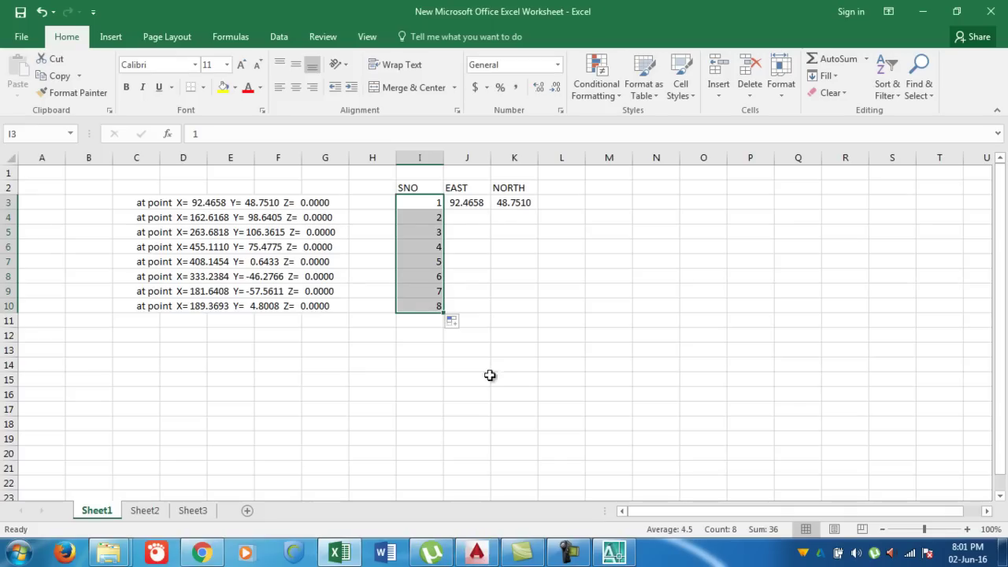
# Step: Fill the EAST and NORTH formulas from cells J3 and K3 down to row 10
pyautogui.doubleClick(469, 204)
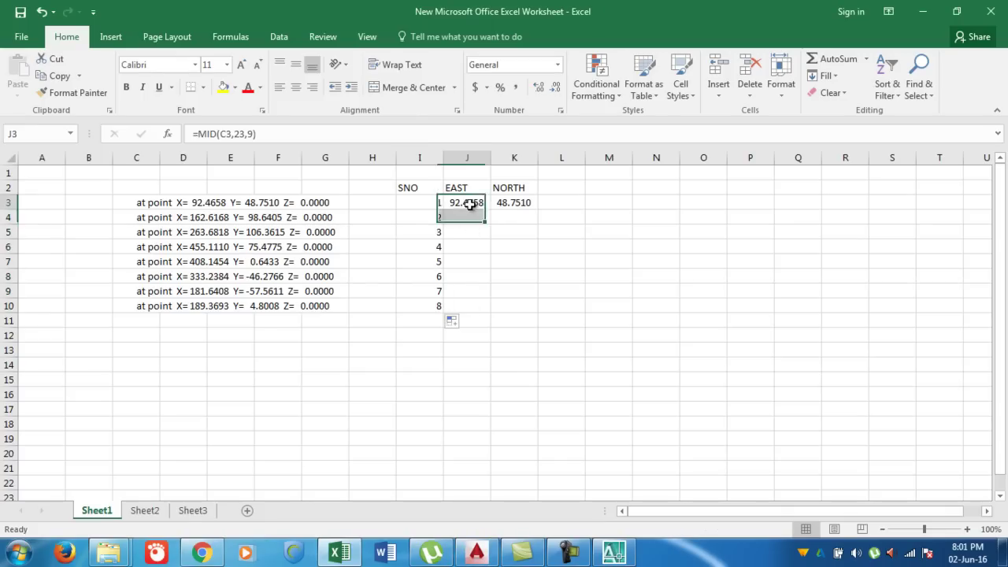
pyautogui.click(669, 245)
pyautogui.moveTo(463, 202); pyautogui.dragTo(540, 312)
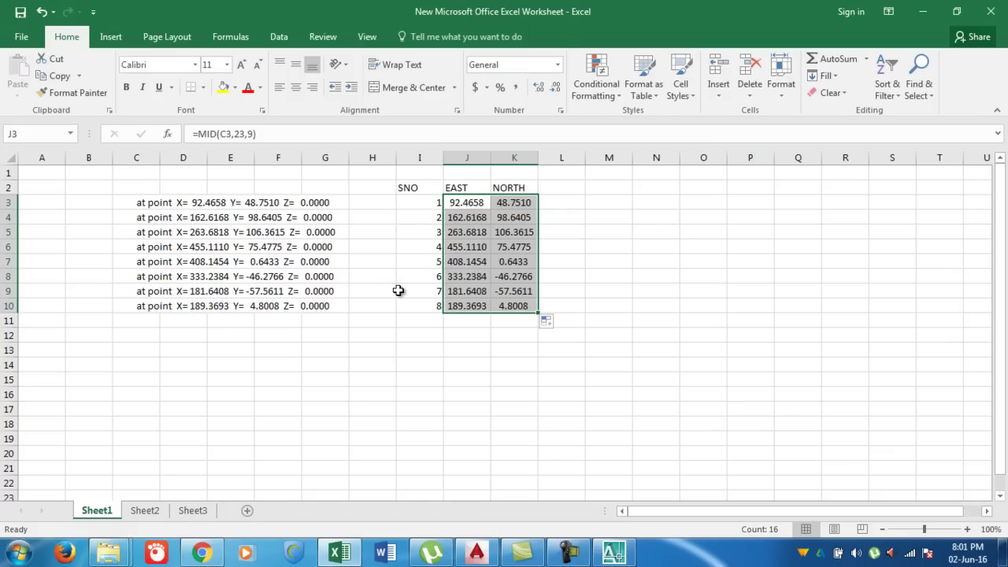
# Step: Switch to AutoCAD to review the numbered polyline points, and return to the Excel worksheet
pyautogui.click(478, 552)
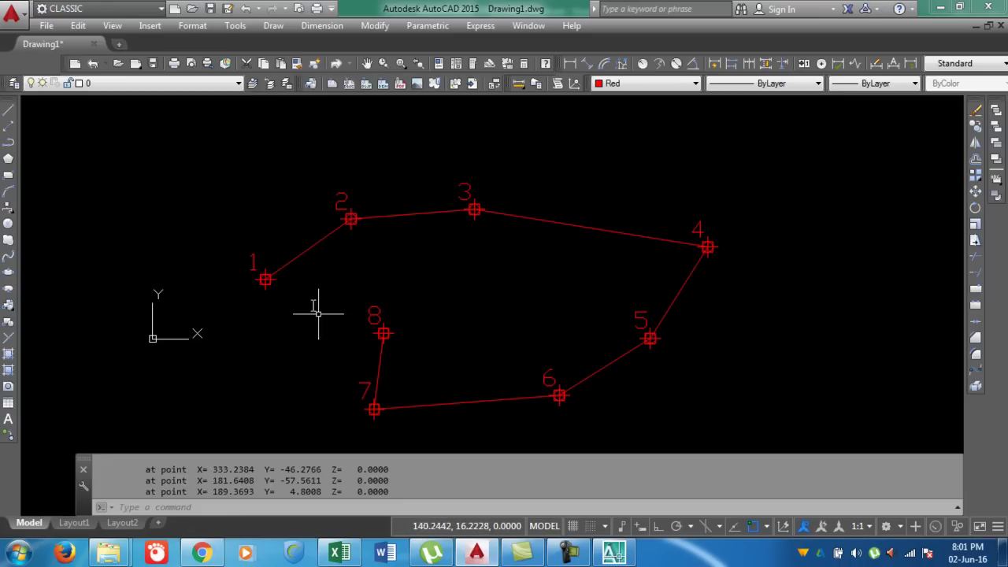
pyautogui.click(940, 7)
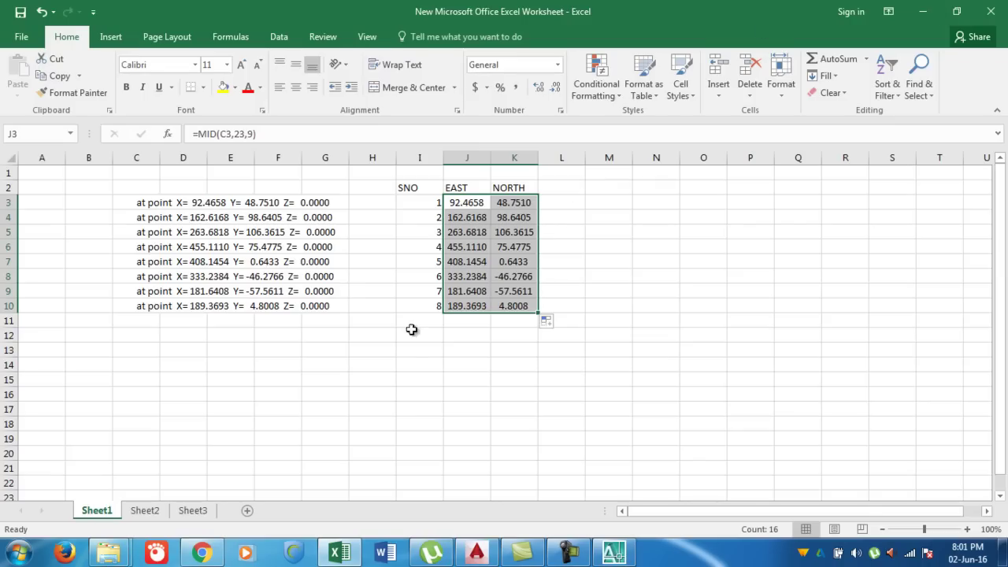
# Step: Try splitting column C of Sheet2 with Text to Columns at the suggested fixed-width breaks, and undo the split
pyautogui.click(147, 510)
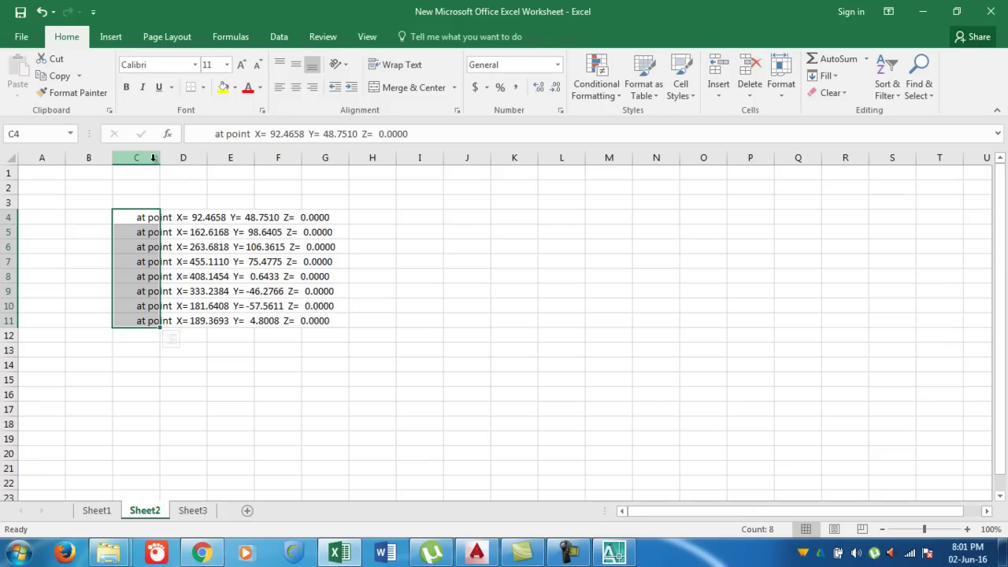
pyautogui.click(150, 158)
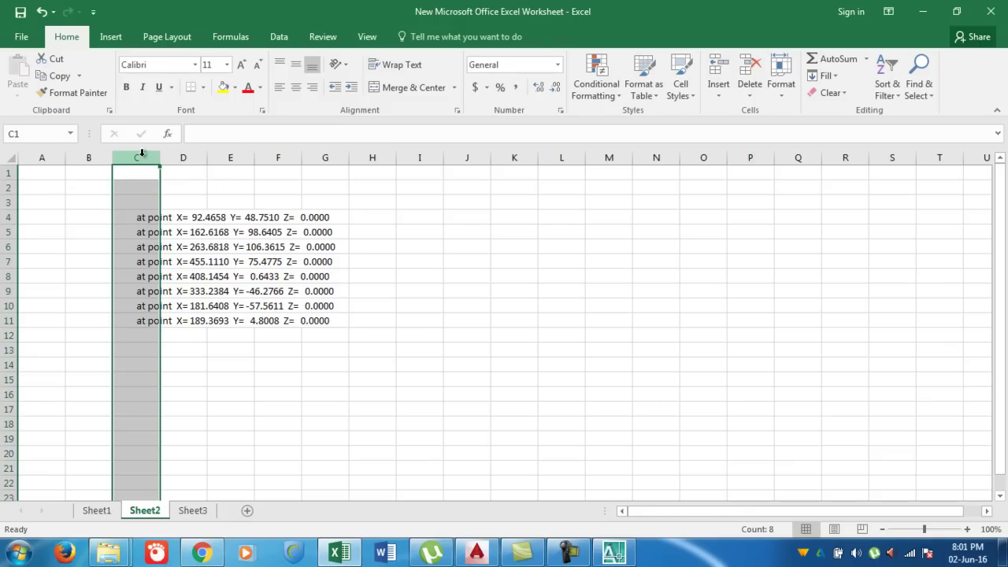
pyautogui.click(280, 37)
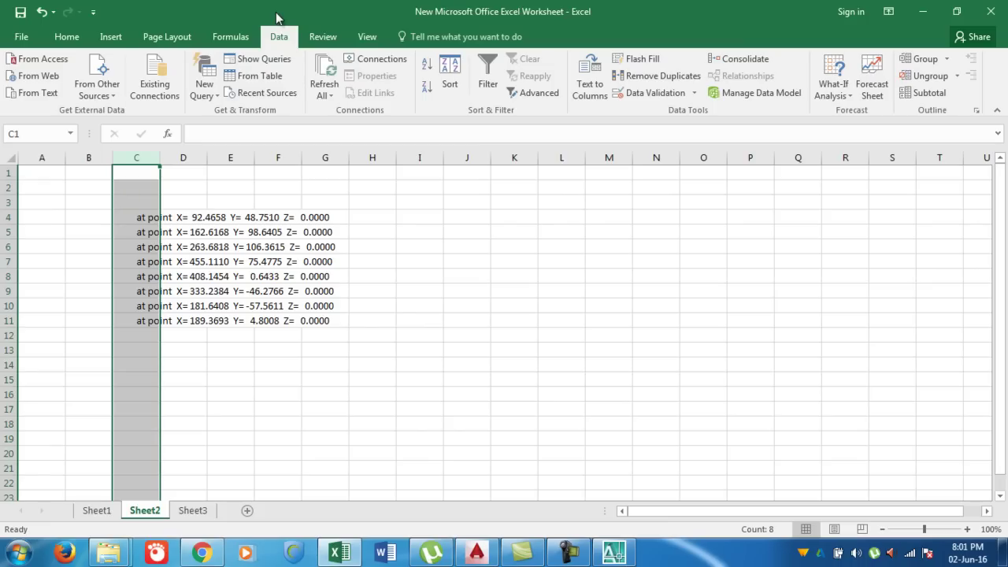
pyautogui.click(591, 90)
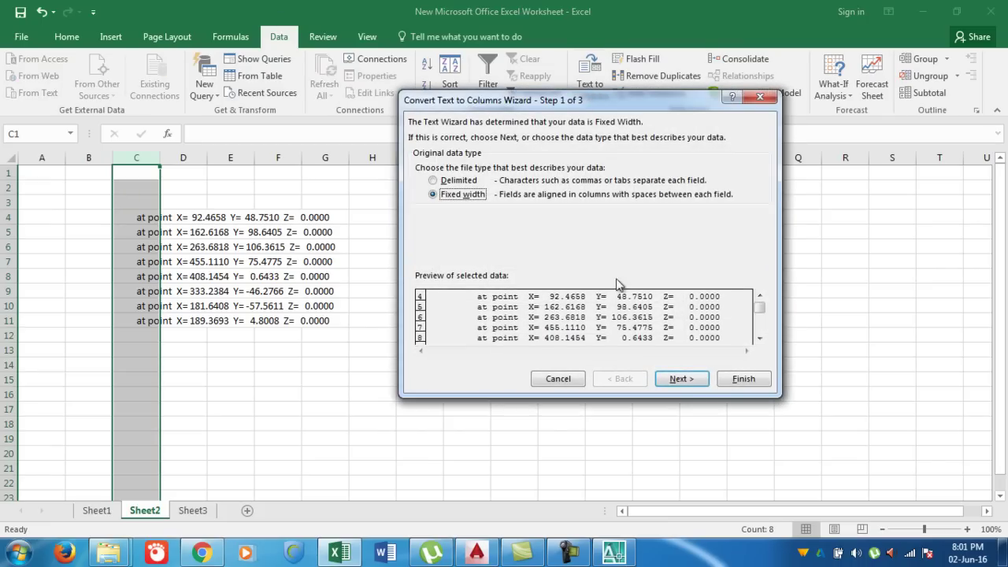
pyautogui.click(687, 380)
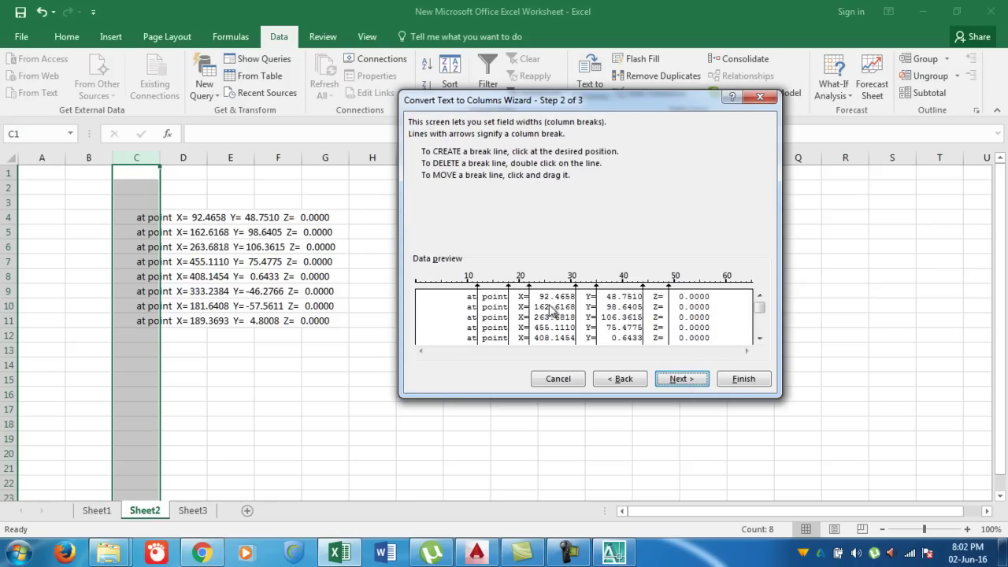
pyautogui.moveTo(760, 308); pyautogui.dragTo(761, 328)
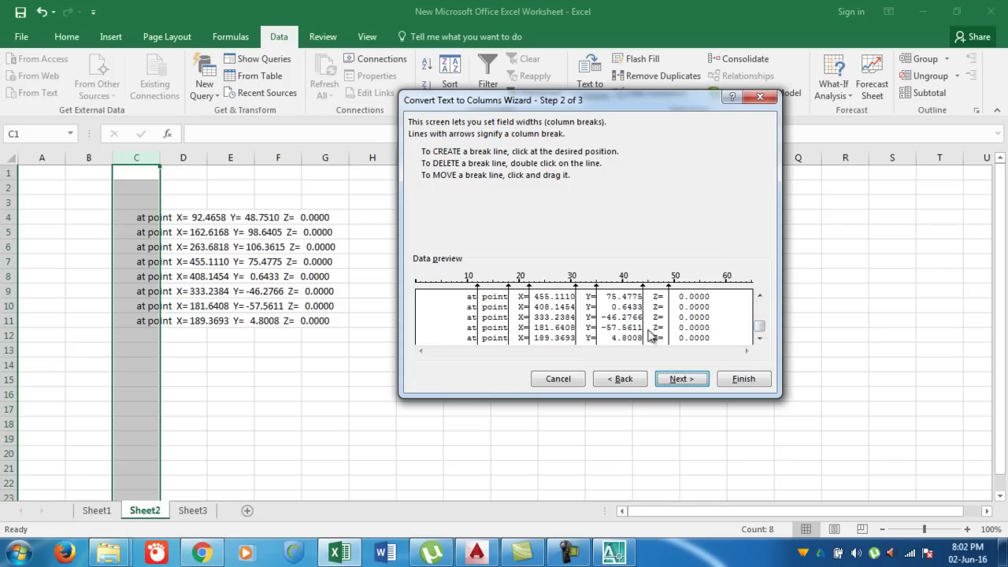
pyautogui.click(680, 379)
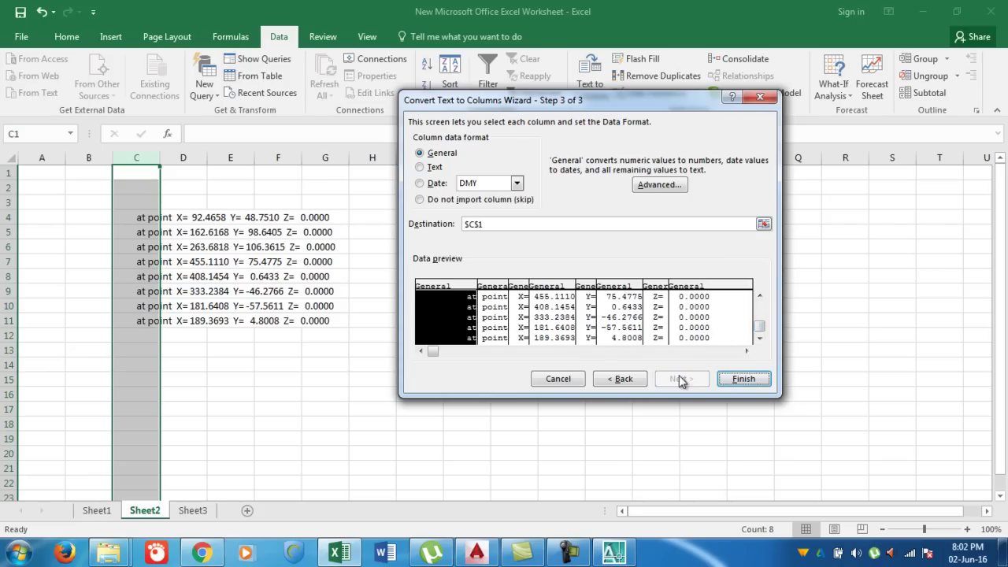
pyautogui.click(745, 379)
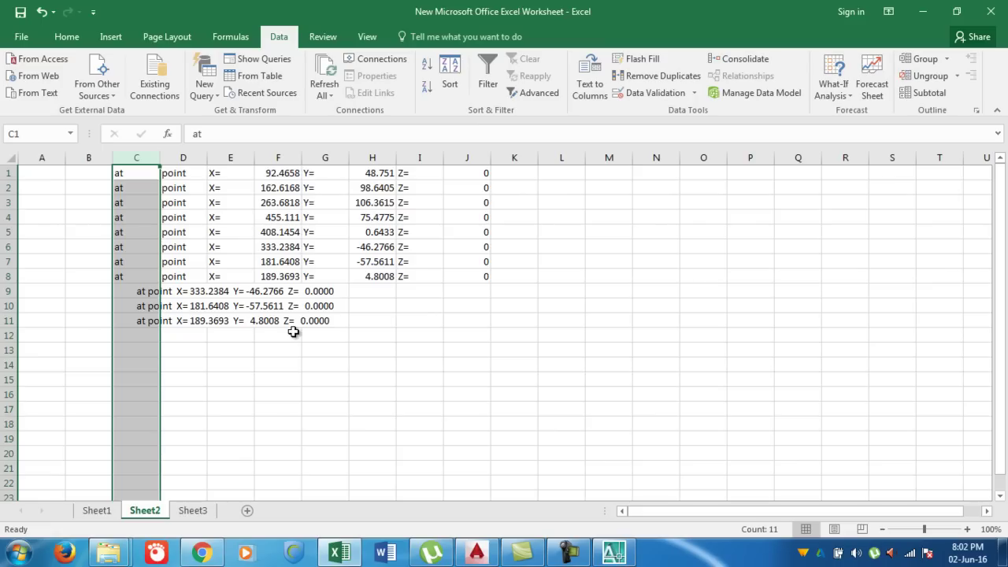
pyautogui.hotkey('ctrl', 'z')
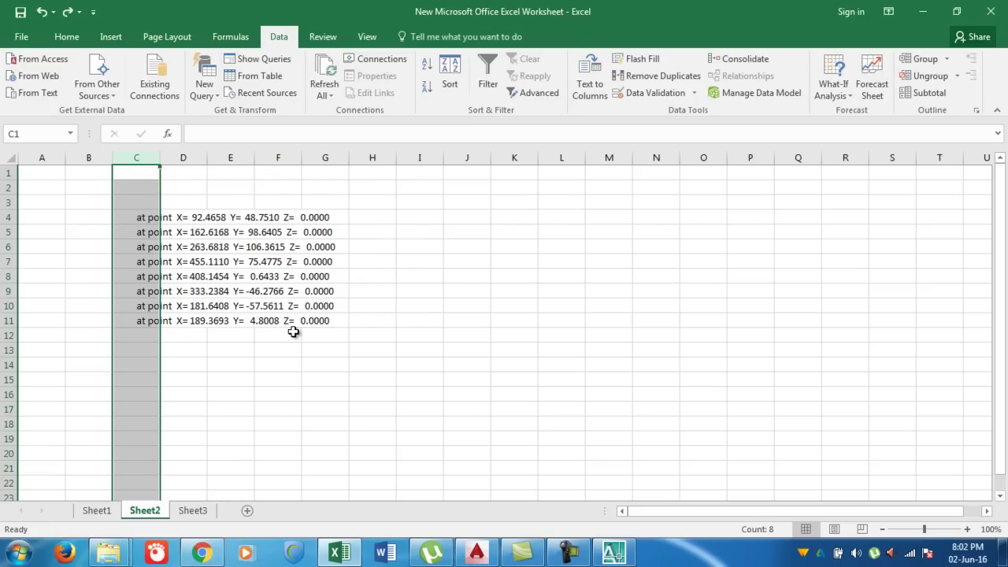
pyautogui.click(303, 378)
pyautogui.click(156, 245)
pyautogui.click(149, 220)
pyautogui.click(160, 274)
pyautogui.click(150, 319)
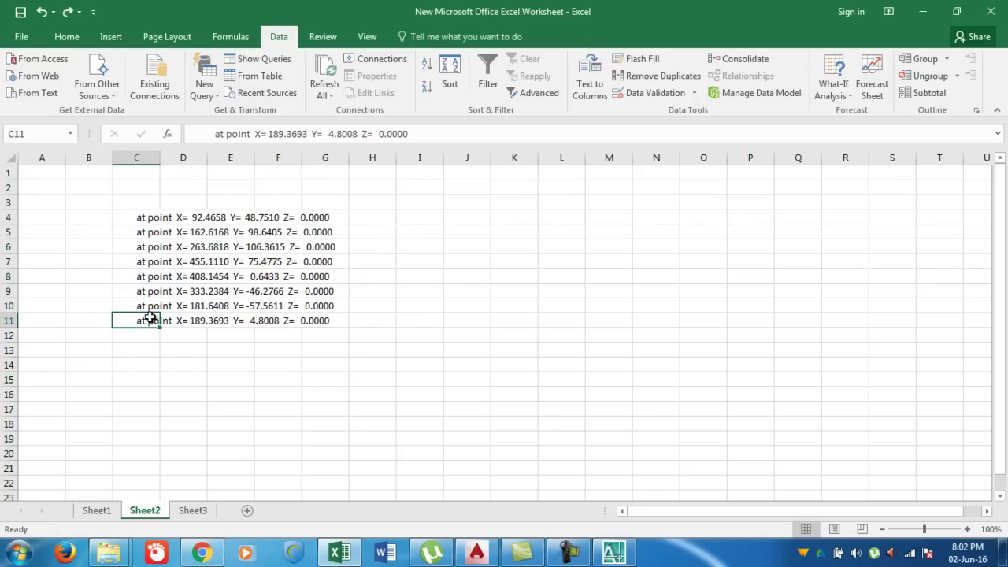
# Step: Split column C of Sheet2 with Text to Columns, using Fixed width, the suggested breaks and the General format
pyautogui.click(152, 157)
pyautogui.click(561, 275)
pyautogui.click(136, 158)
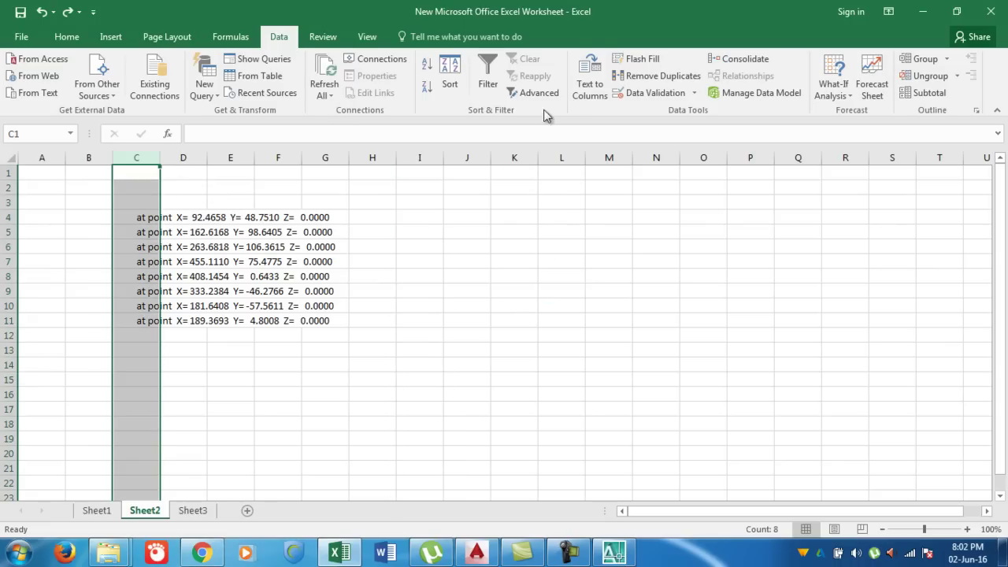
pyautogui.click(594, 95)
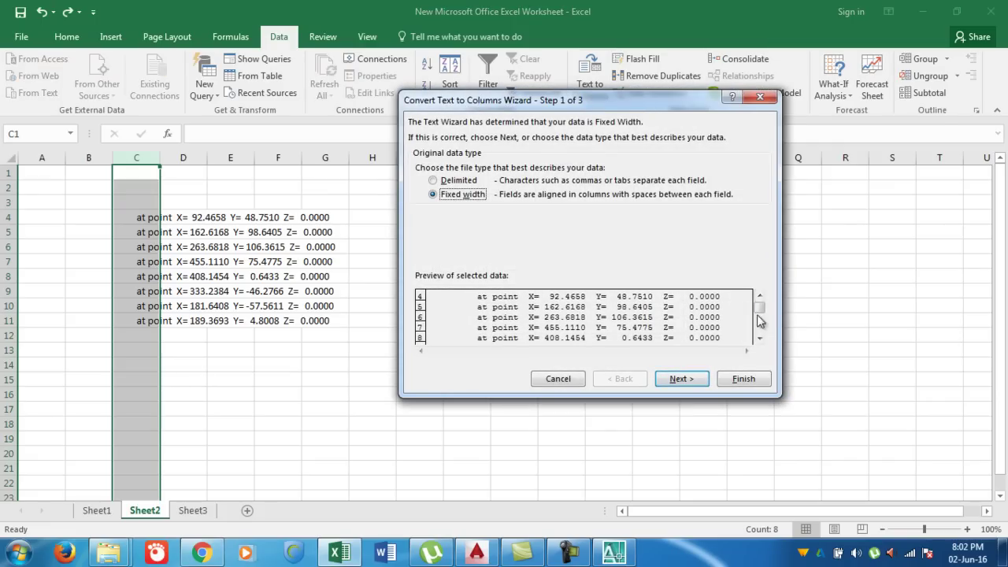
pyautogui.moveTo(765, 316); pyautogui.dragTo(763, 336)
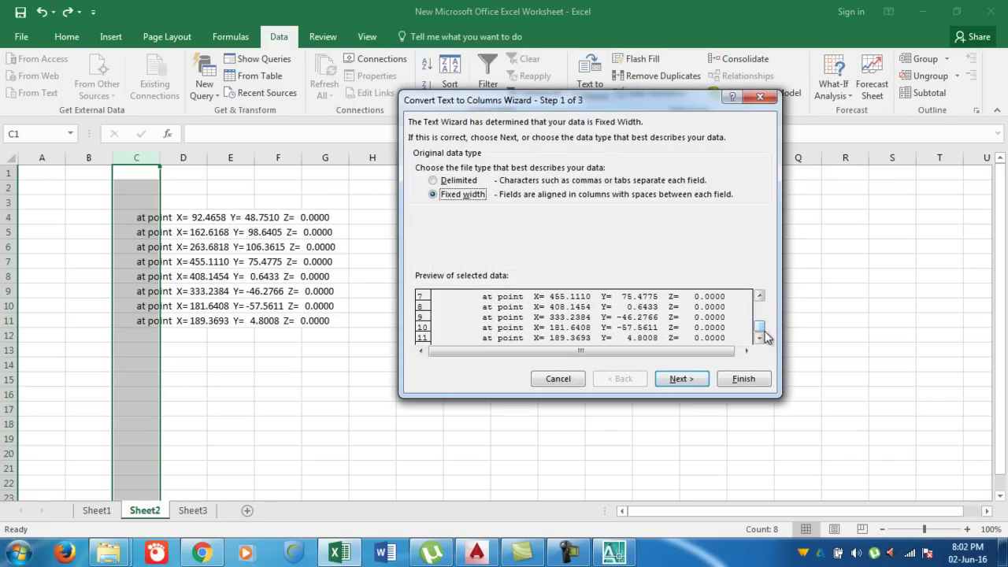
pyautogui.click(681, 380)
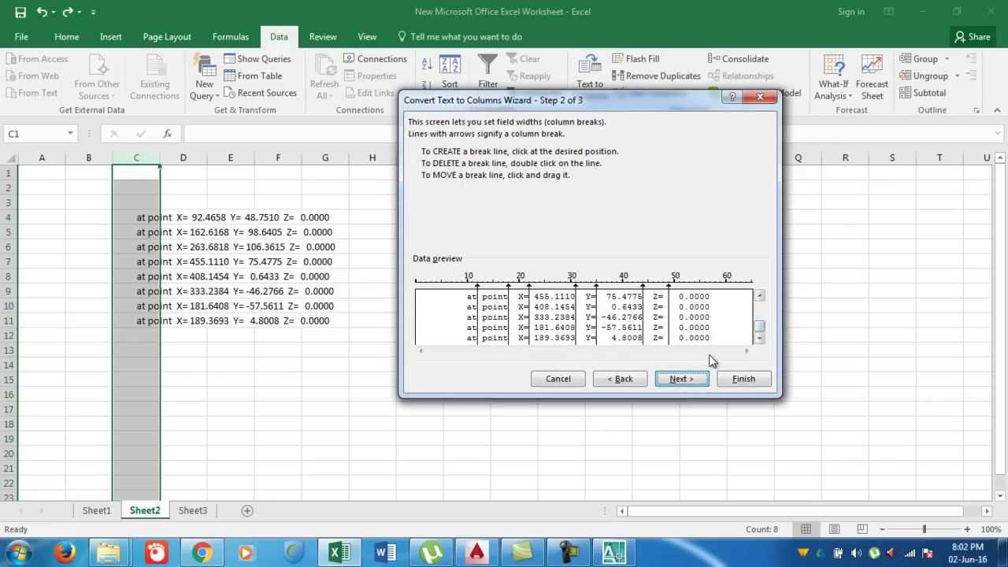
pyautogui.click(681, 379)
pyautogui.click(728, 377)
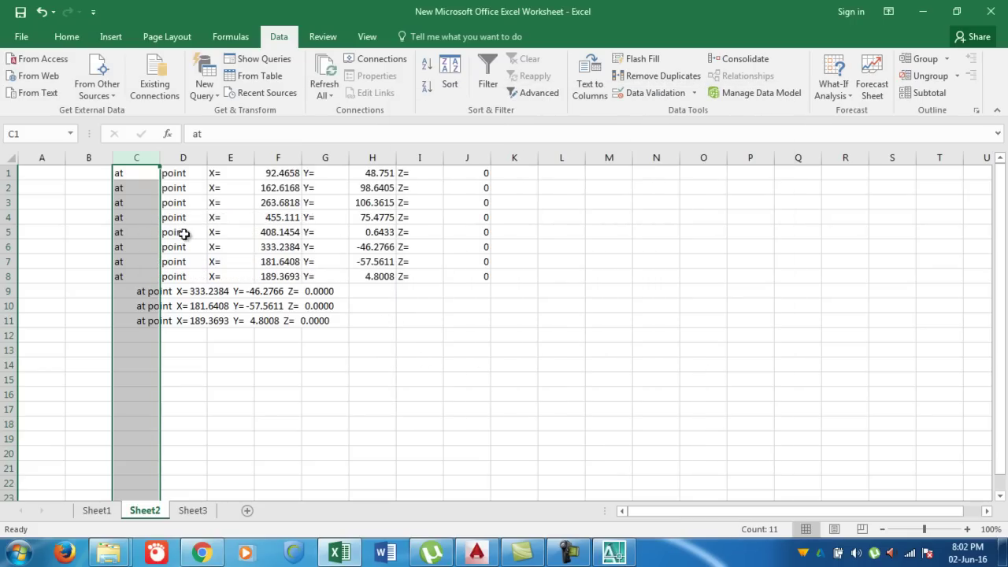
# Step: Enter 1 and 2 in cells B1 and B2 and fill the series down to 8 in cell B8
pyautogui.click(91, 177)
pyautogui.write('1')
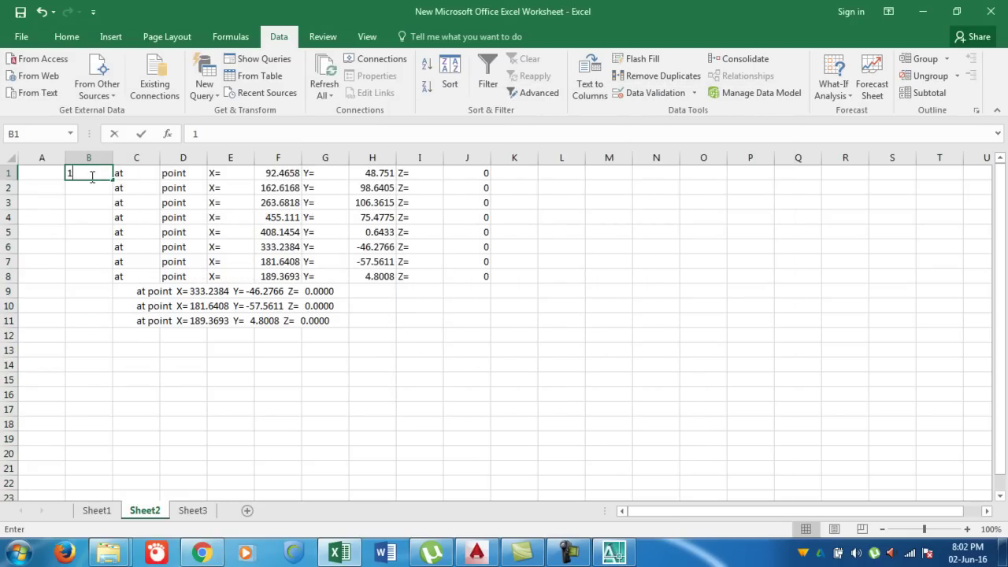
pyautogui.press('Return')
pyautogui.write('2')
pyautogui.press('Return')
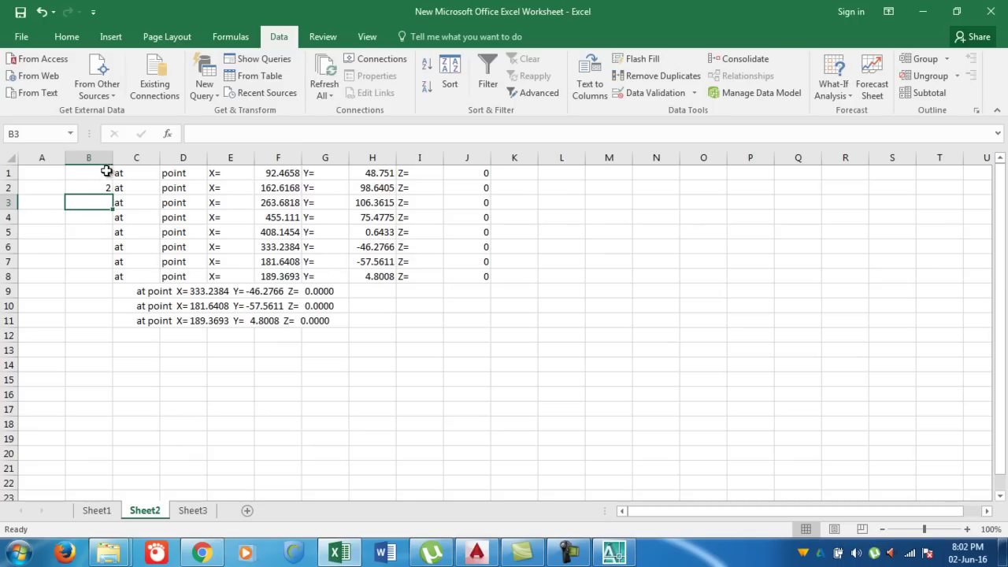
pyautogui.moveTo(106, 173); pyautogui.dragTo(118, 285)
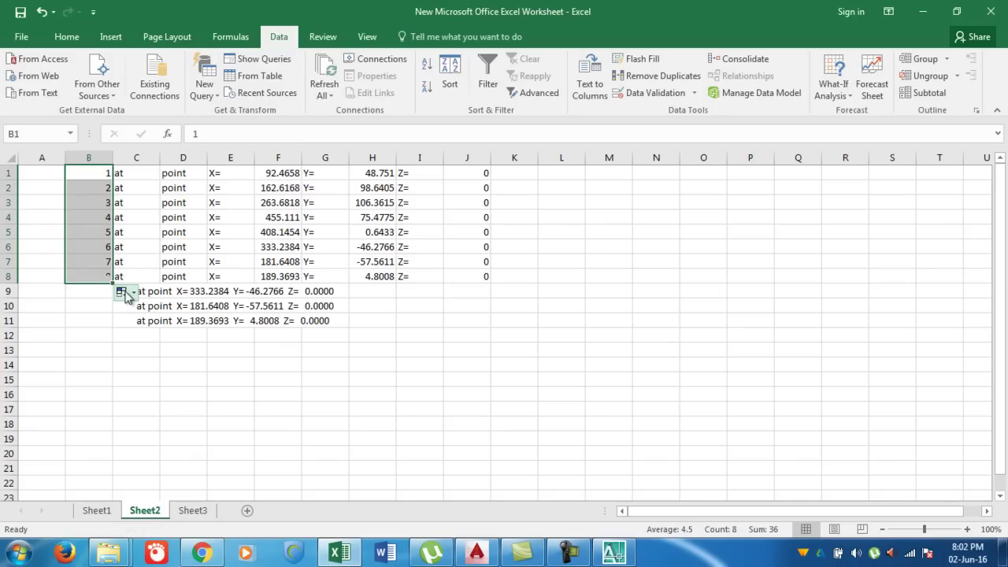
pyautogui.click(194, 379)
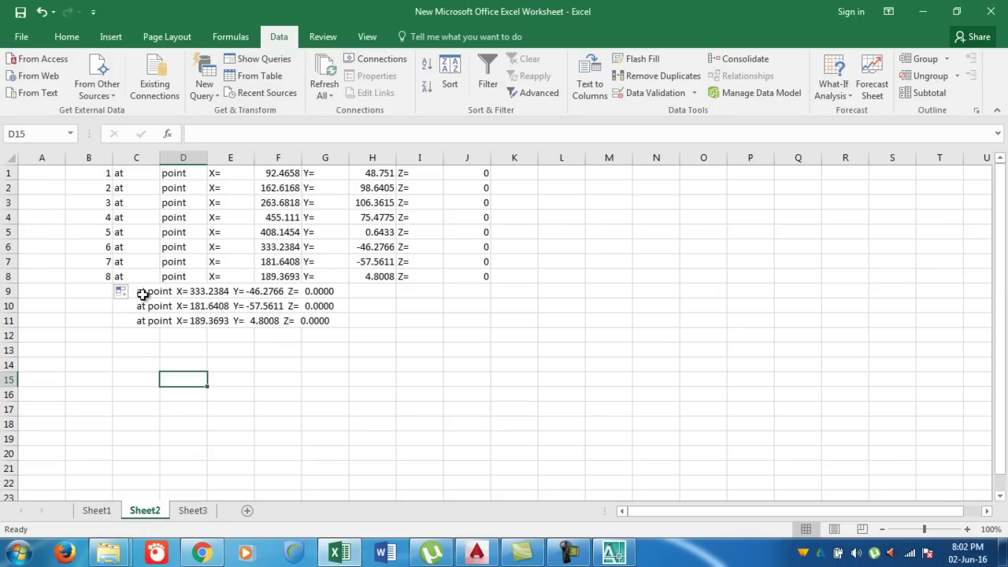
# Step: Clear the leftover unsplit coordinate text below the eight split rows, across range C9:H13
pyautogui.moveTo(370, 352); pyautogui.dragTo(141, 294)
pyautogui.press('Delete')
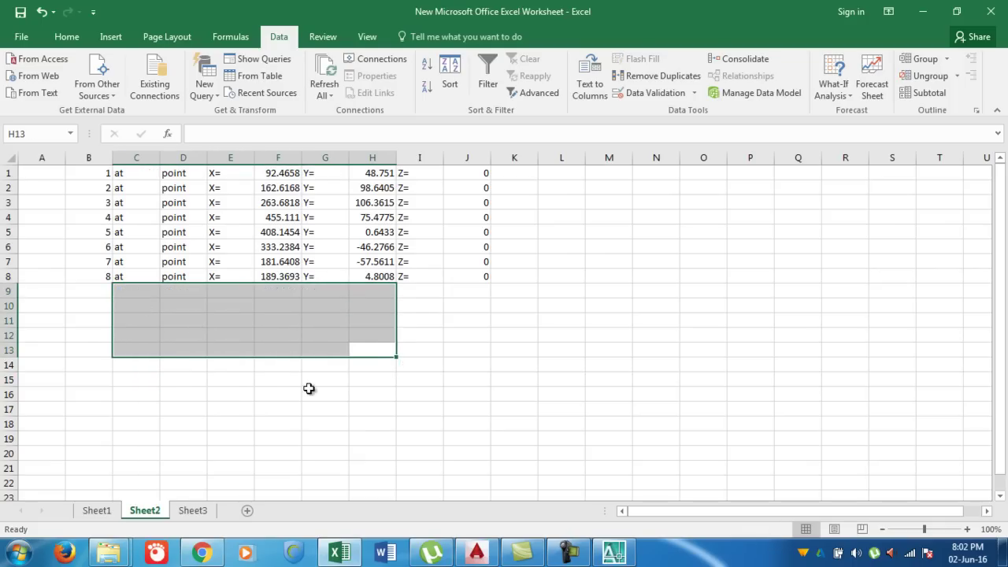
pyautogui.click(309, 389)
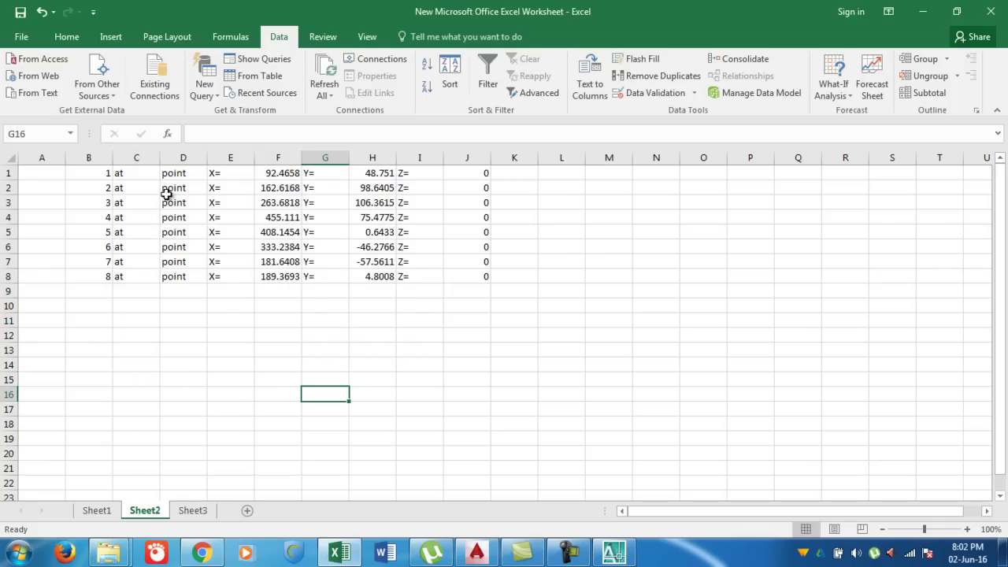
# Step: Delete the columns holding the at, point, X=, Y= and Z= labels and the zero Z values
pyautogui.moveTo(134, 157); pyautogui.dragTo(213, 156)
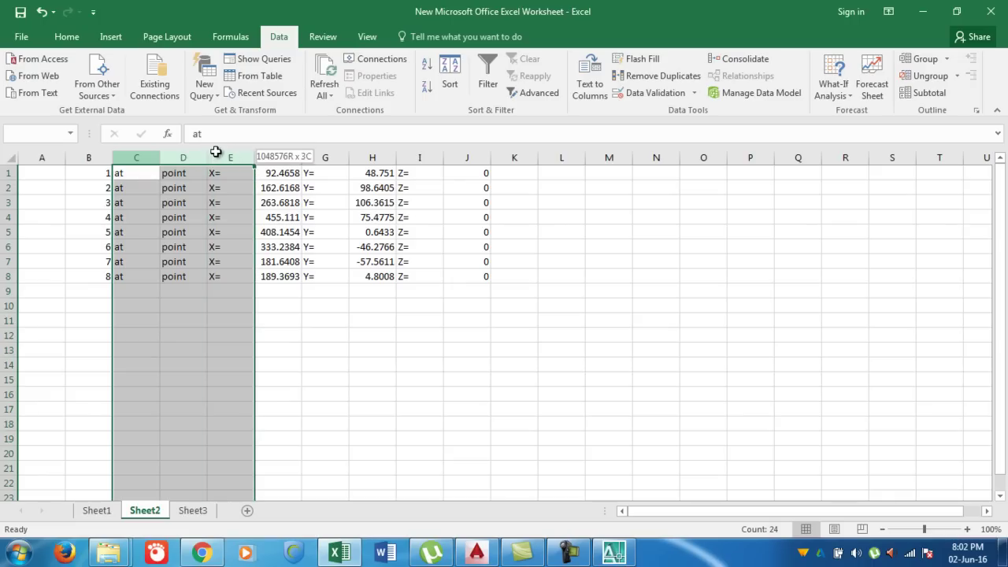
pyautogui.rightClick(216, 155)
pyautogui.click(259, 270)
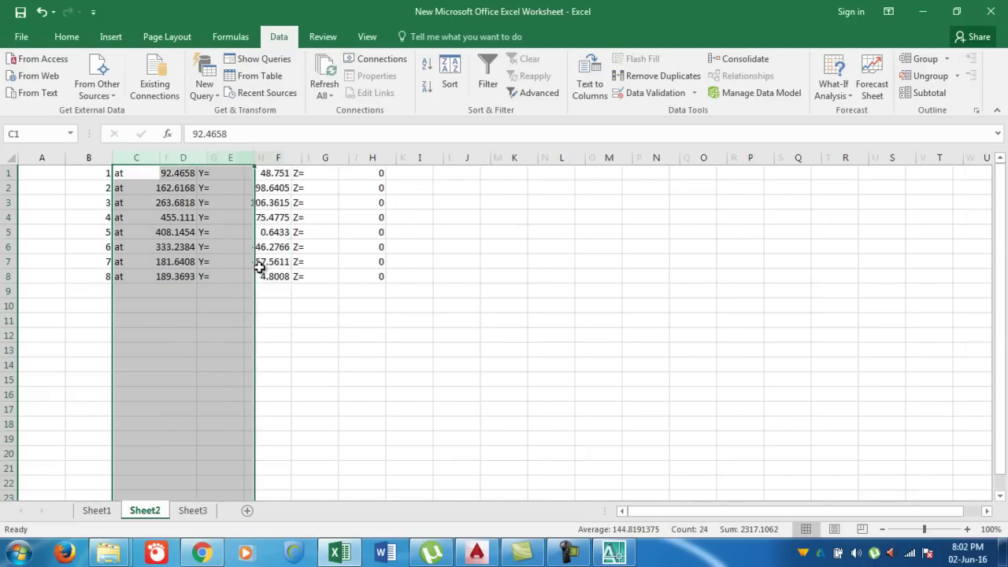
pyautogui.click(180, 159)
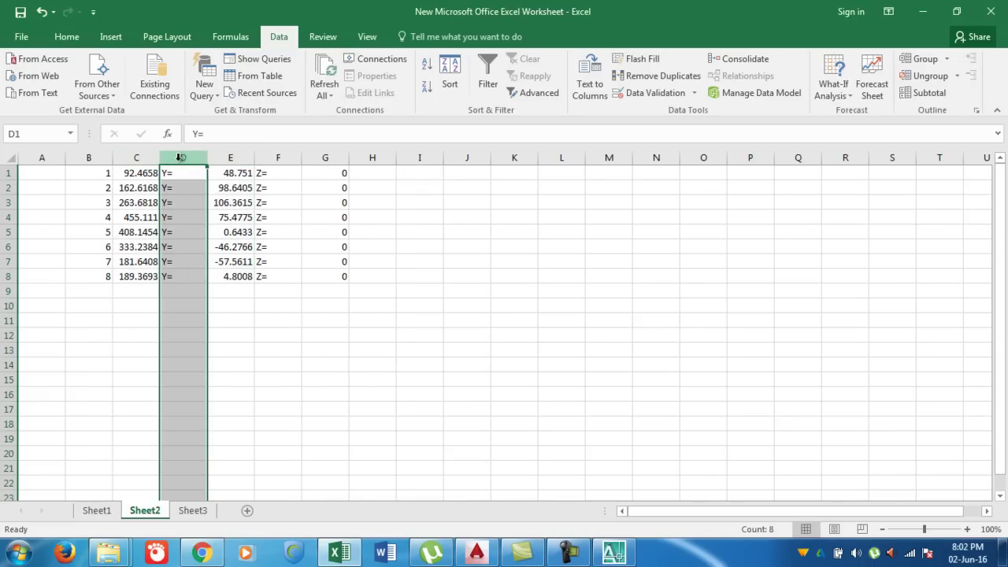
pyautogui.rightClick(178, 162)
pyautogui.click(216, 281)
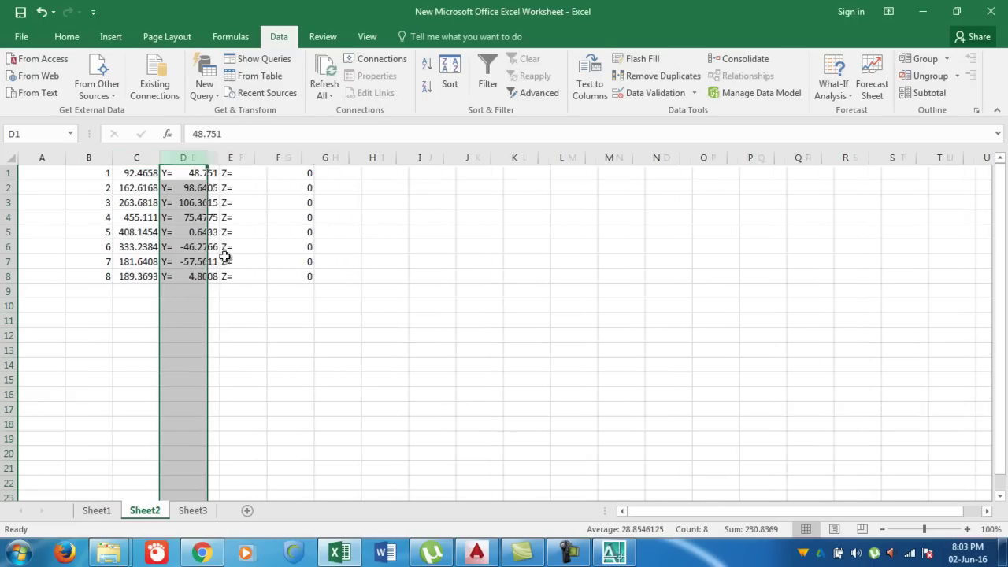
pyautogui.moveTo(231, 175); pyautogui.dragTo(272, 158)
pyautogui.rightClick(234, 155)
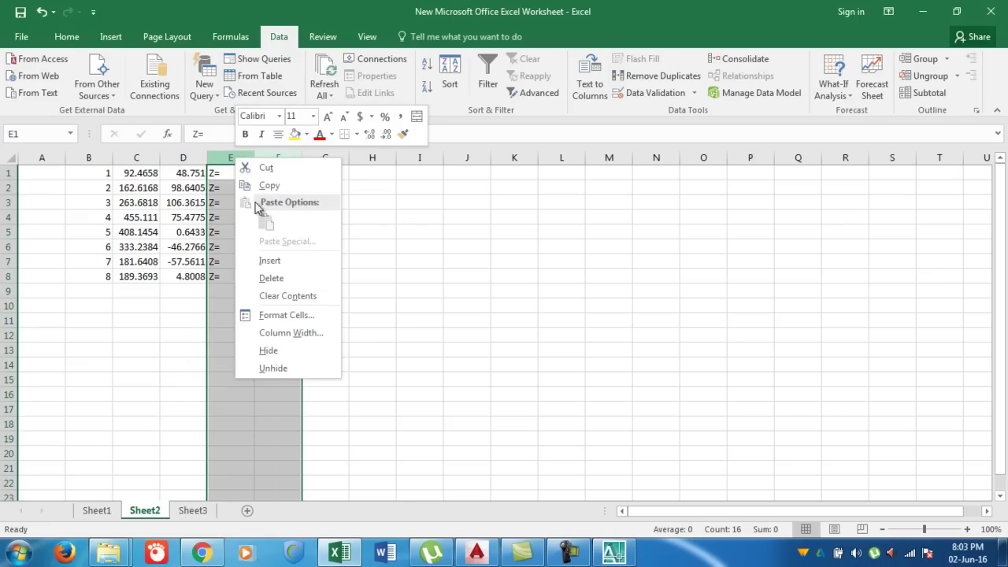
pyautogui.click(273, 277)
pyautogui.click(349, 281)
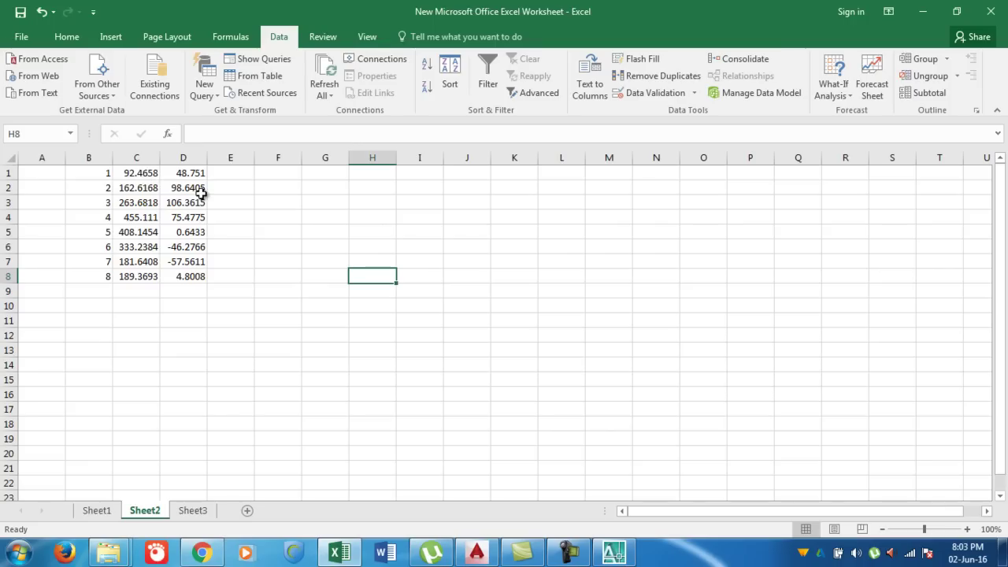
# Step: Insert a row above the split data in Sheet2 and enter the headings SNO, EAST and NORTH in cells B1 to D1
pyautogui.rightClick(4, 172)
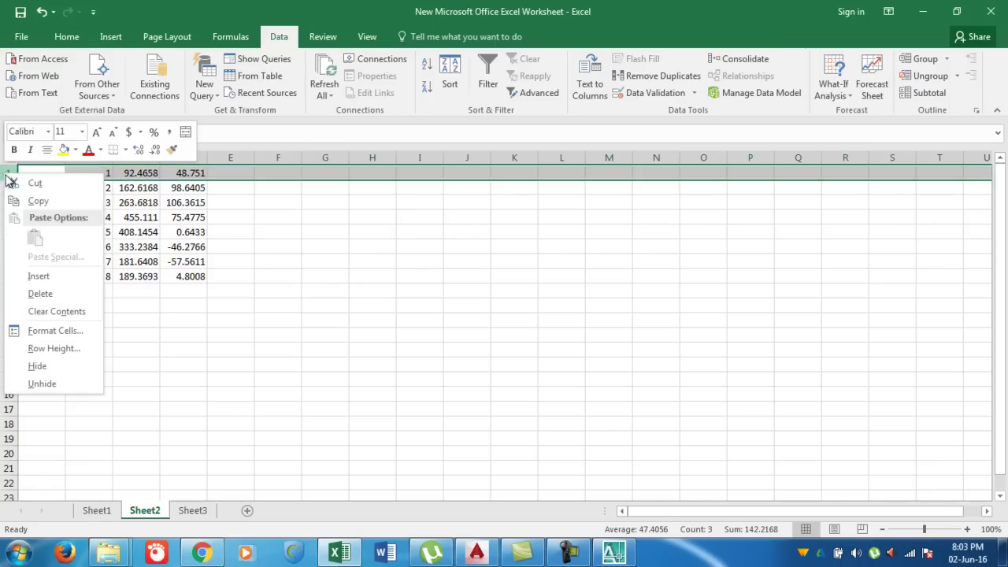
pyautogui.click(38, 275)
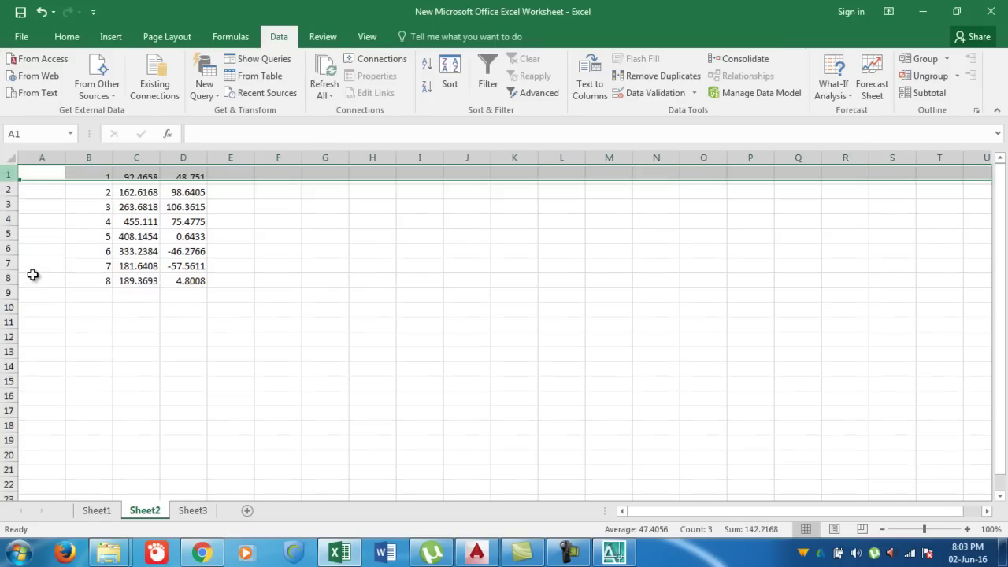
pyautogui.click(102, 174)
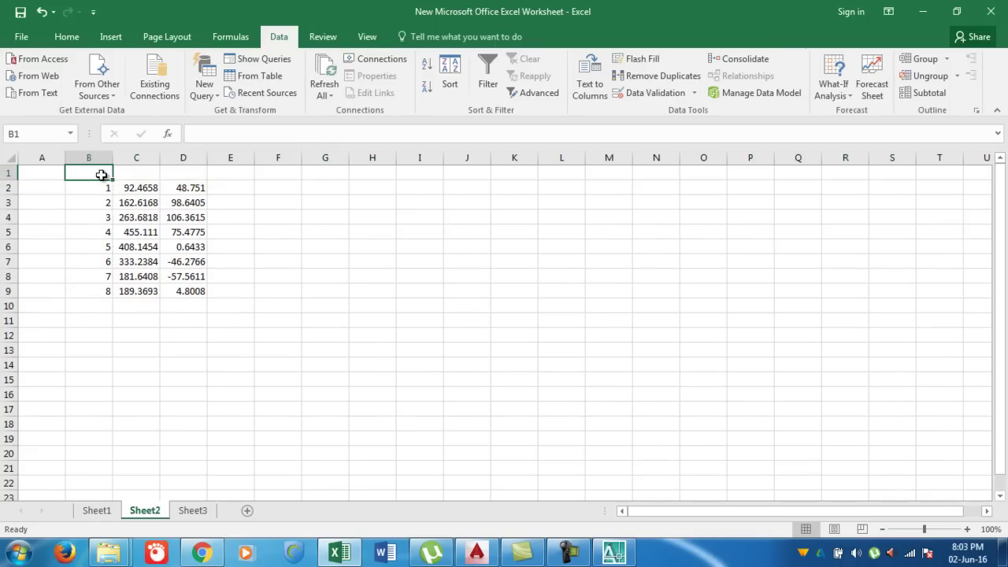
pyautogui.write('s')
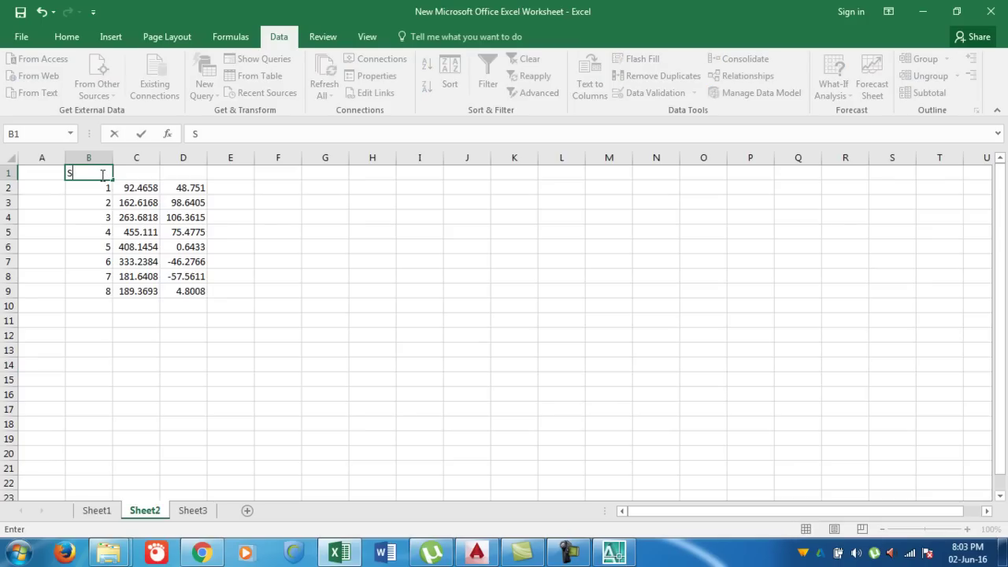
pyautogui.press('Tab')
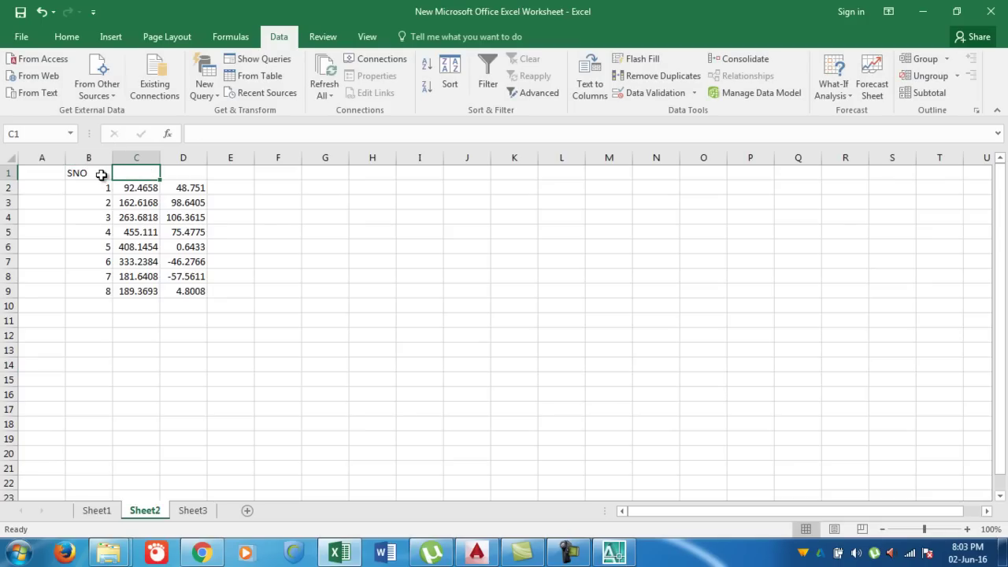
pyautogui.write('EAST')
pyautogui.press('Tab')
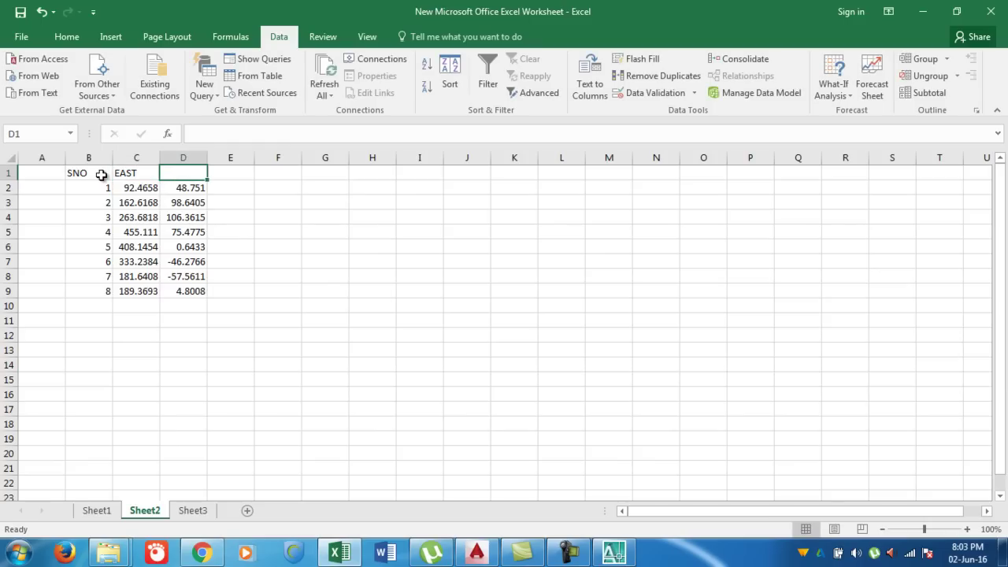
pyautogui.write('NORTH')
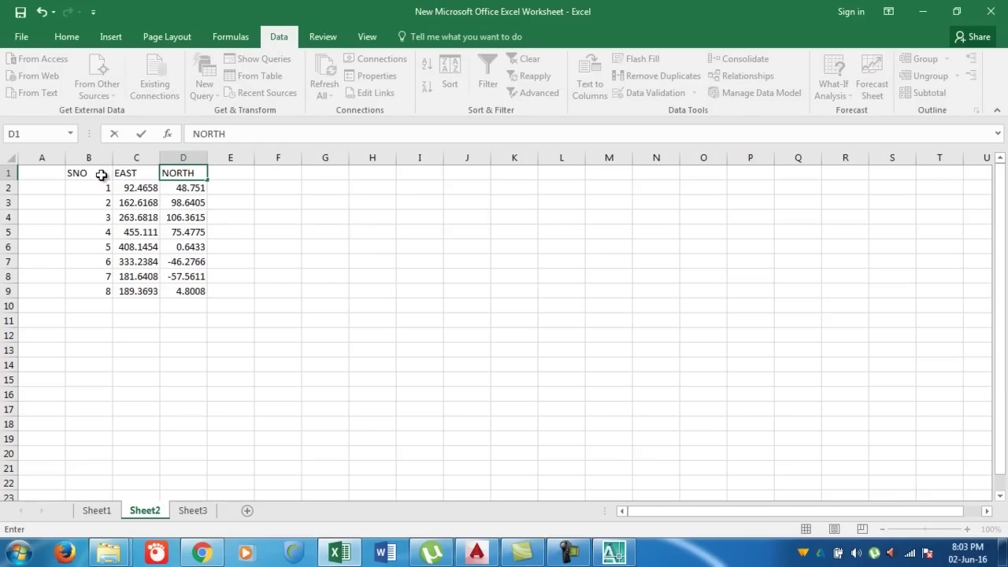
pyautogui.press('Return')
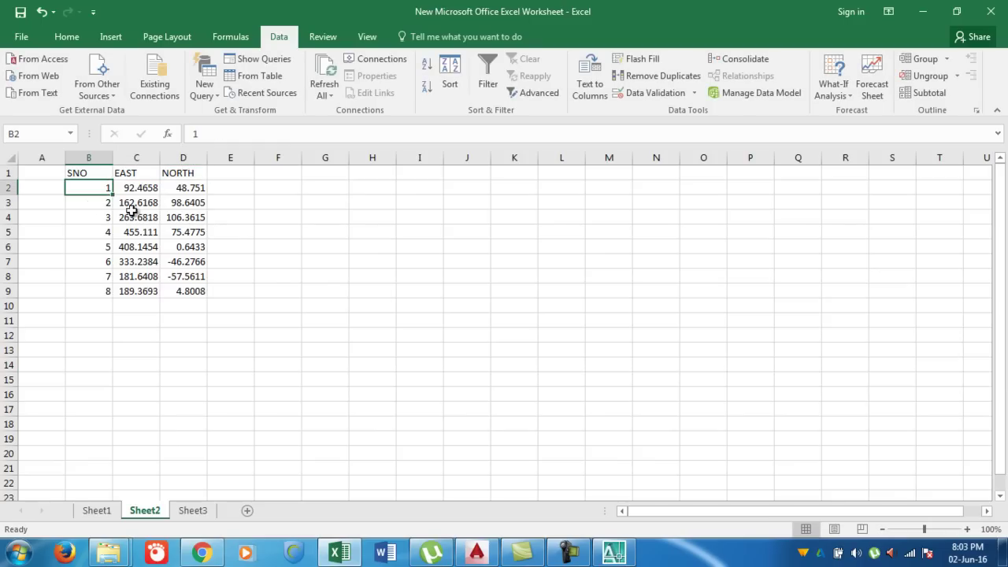
# Step: Compare the coordinate tables on Sheet1 and Sheet2, and restore the workbook to a smaller window with Sheet1 showing
pyautogui.click(111, 510)
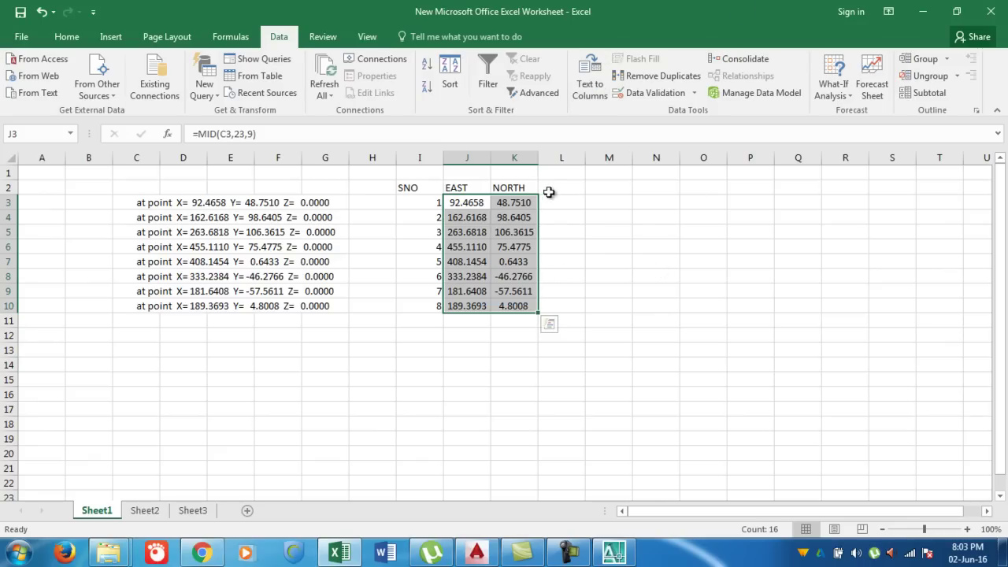
pyautogui.click(144, 510)
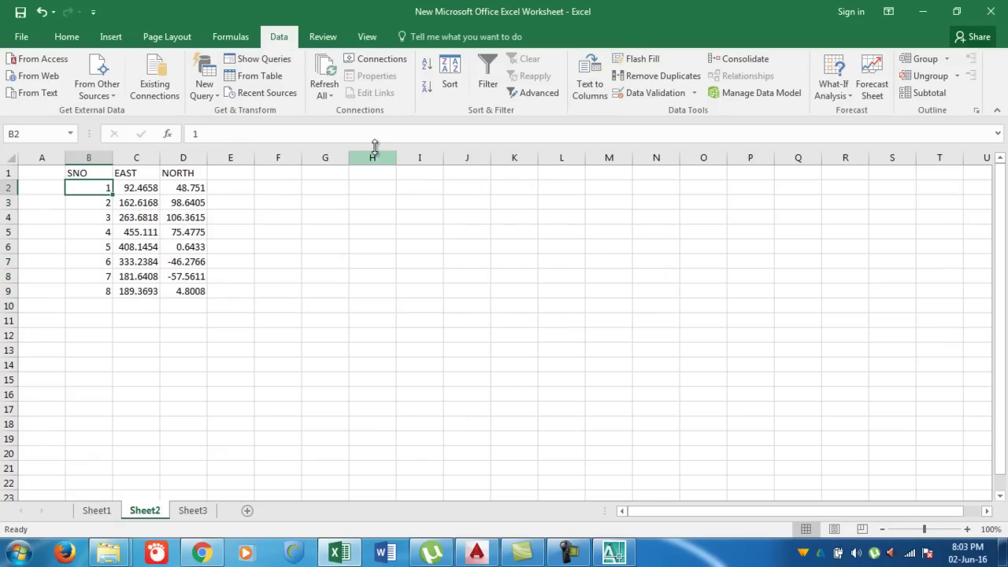
pyautogui.doubleClick(641, 9)
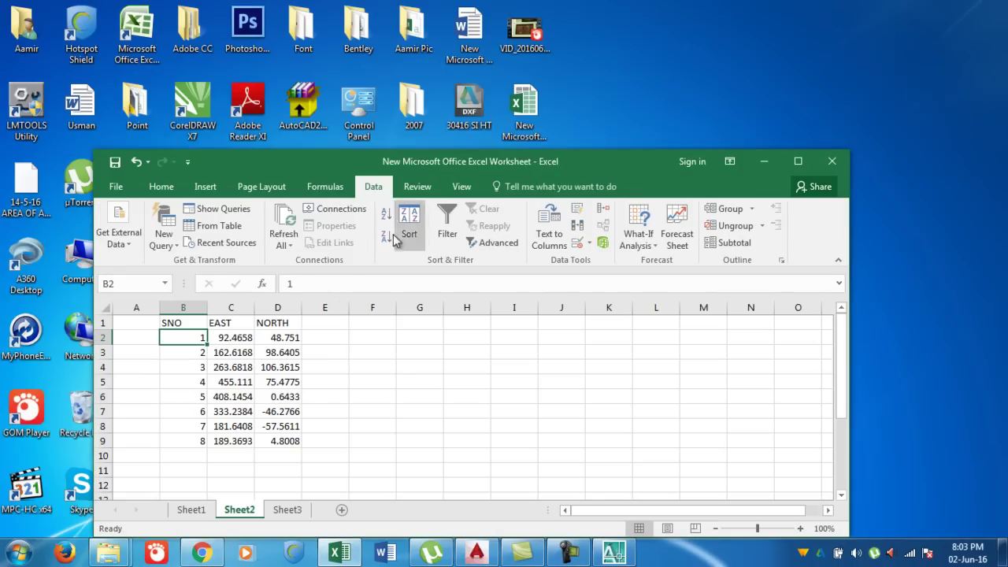
pyautogui.click(191, 510)
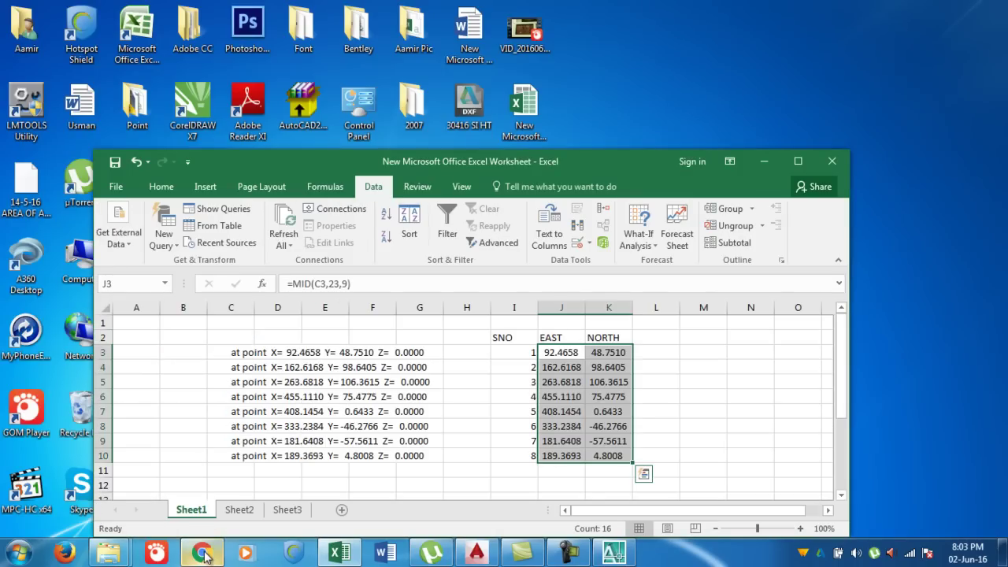
# Step: Switch to AutoCAD 2015 and query the coordinates of point 1 with the ID command
pyautogui.click(476, 554)
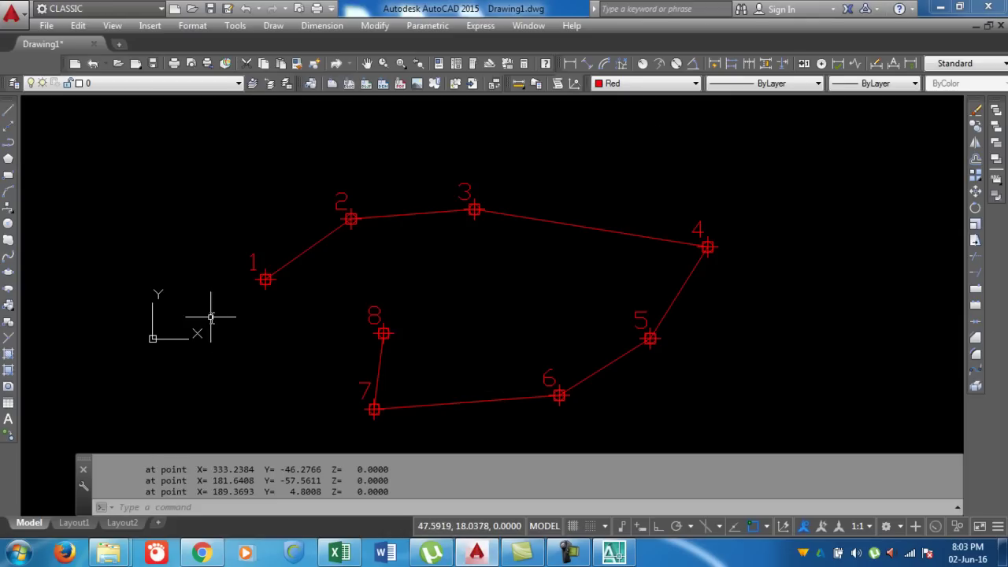
pyautogui.write('ID')
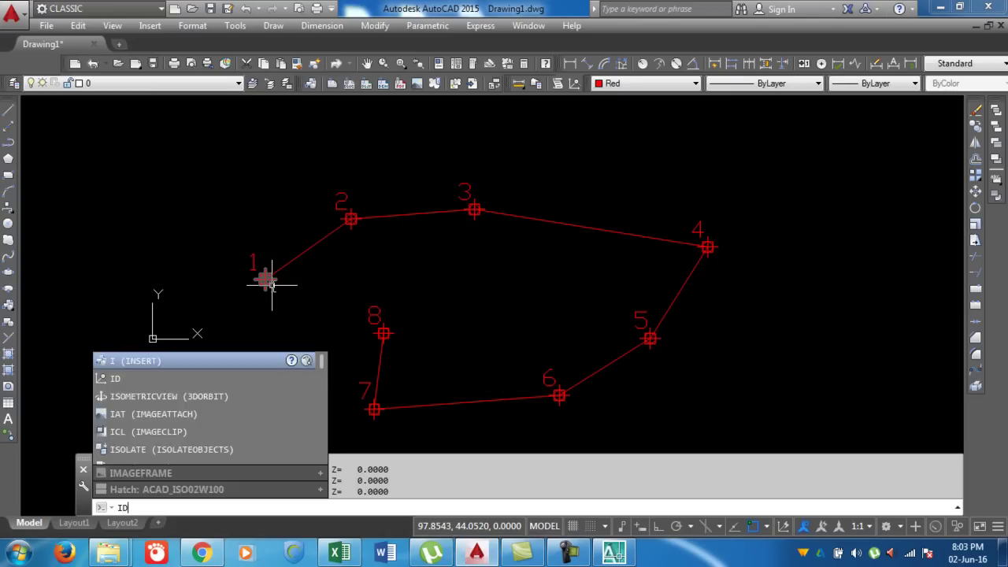
pyautogui.press('Return')
pyautogui.click(265, 279)
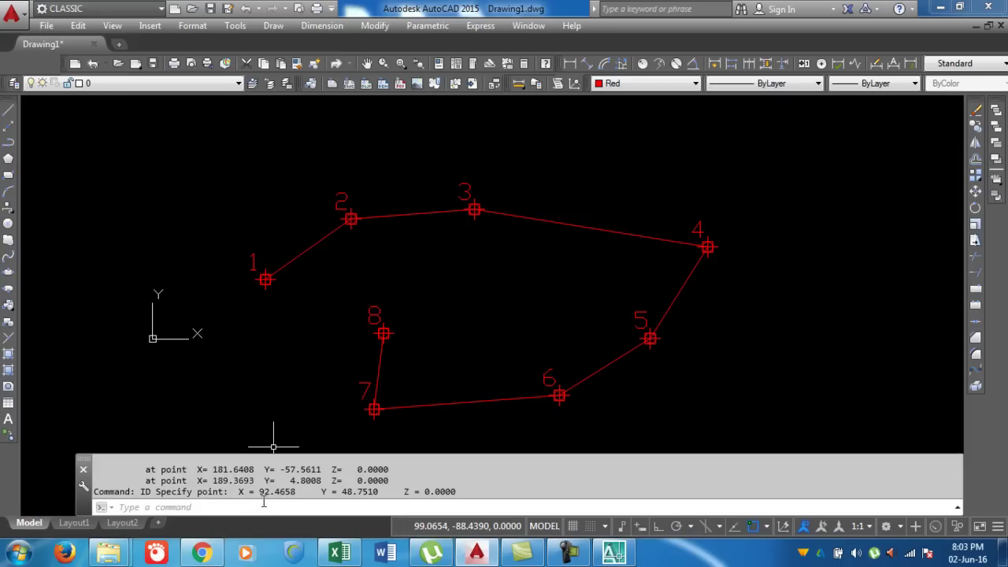
# Step: Place the Excel window beside the AutoCAD drawing and check point 1's EAST and NORTH values on Sheet1 against the ID result
pyautogui.click(341, 554)
pyautogui.moveTo(464, 160); pyautogui.dragTo(863, 96)
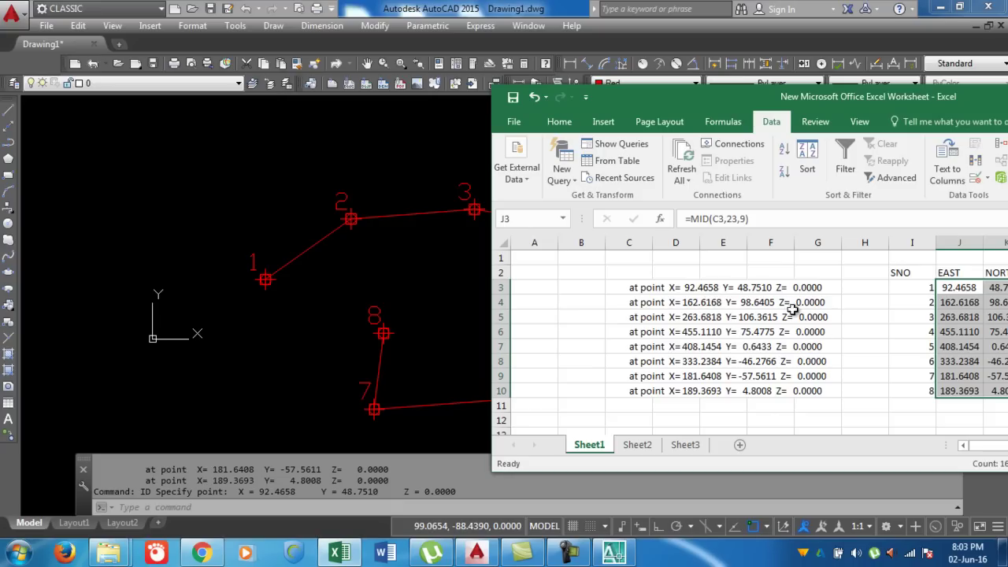
pyautogui.moveTo(983, 446); pyautogui.dragTo(996, 446)
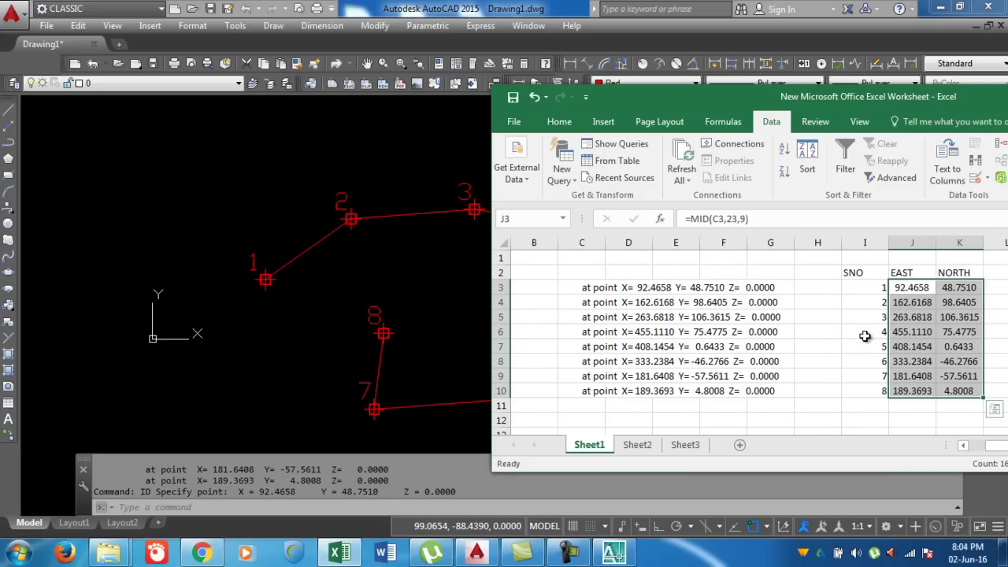
pyautogui.click(967, 288)
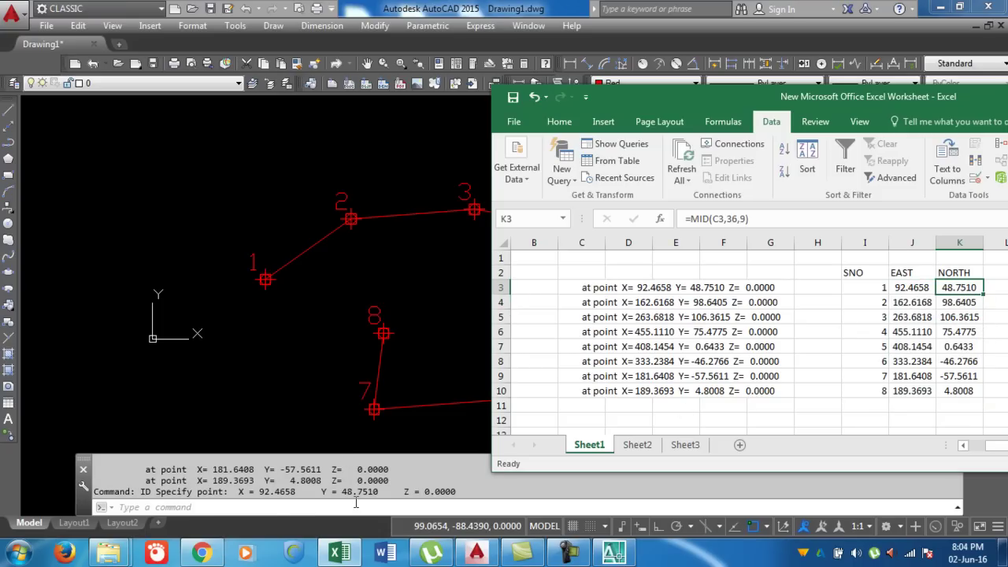
# Step: Query point 2 with the ID command in AutoCAD and check it against its EAST and NORTH values on Sheet1 in Excel
pyautogui.click(359, 273)
pyautogui.write('ID')
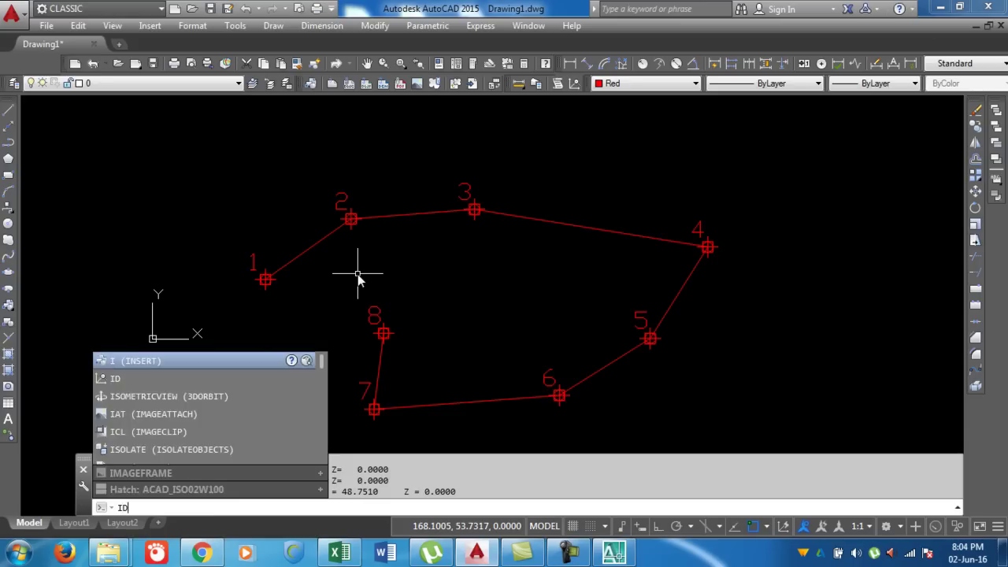
pyautogui.press('Return')
pyautogui.click(351, 220)
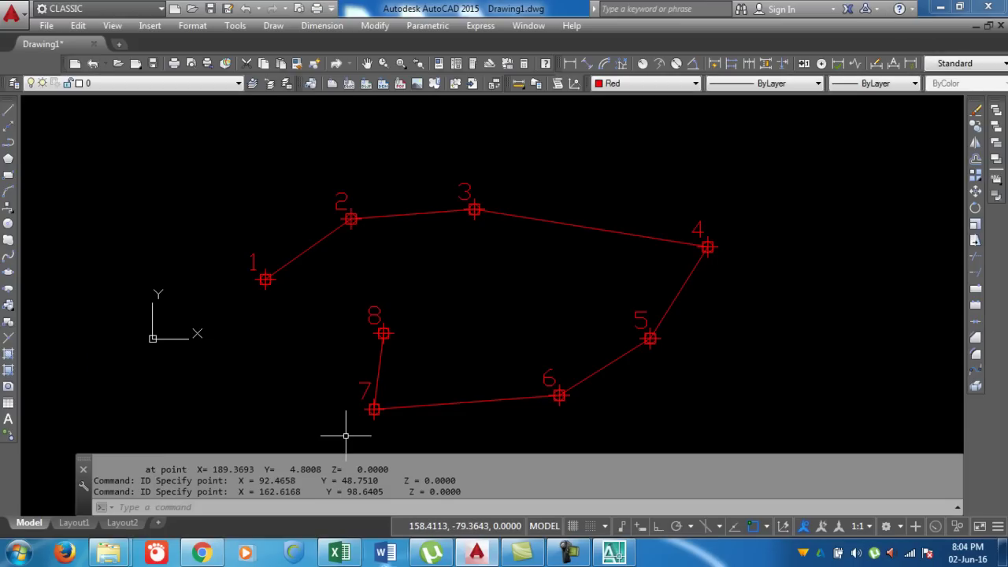
pyautogui.click(340, 552)
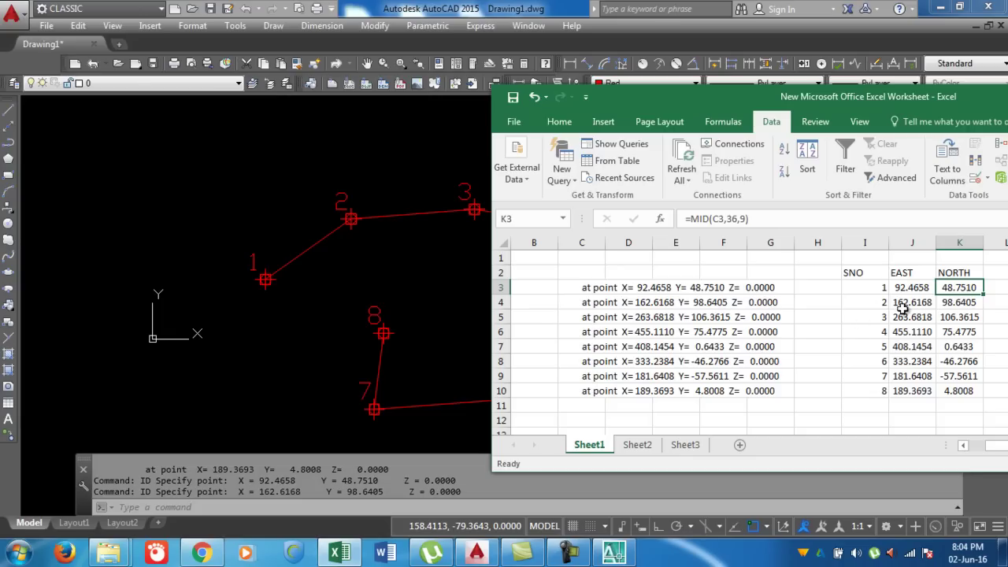
pyautogui.click(969, 305)
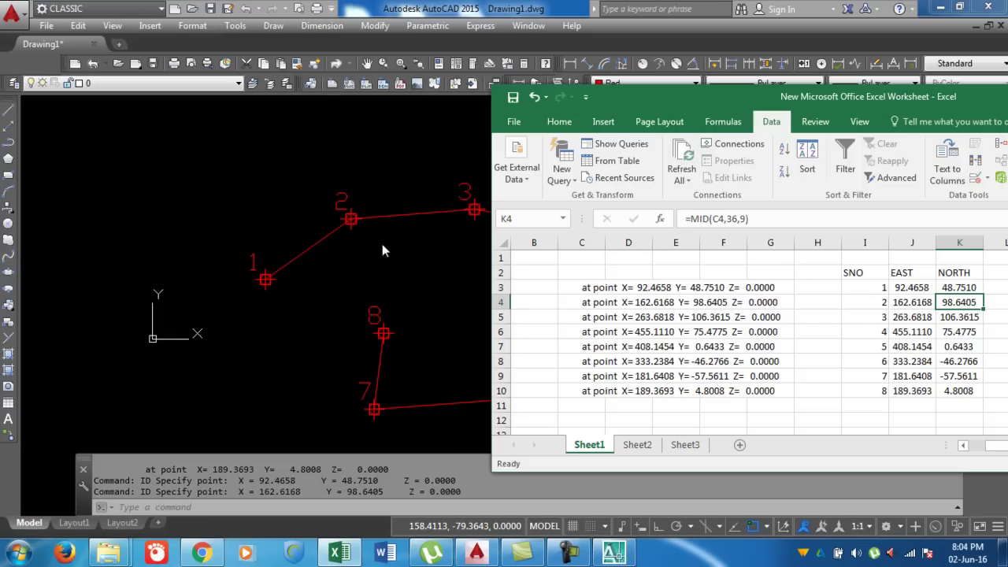
# Step: Look over the numbered points in AutoCAD, return to Excel, maximize the workbook and review the Sheet1 and Sheet2 tables
pyautogui.click(360, 253)
pyautogui.scroll(-2, 379, 225)
pyautogui.moveTo(478, 319); pyautogui.dragTo(460, 275, button='middle')
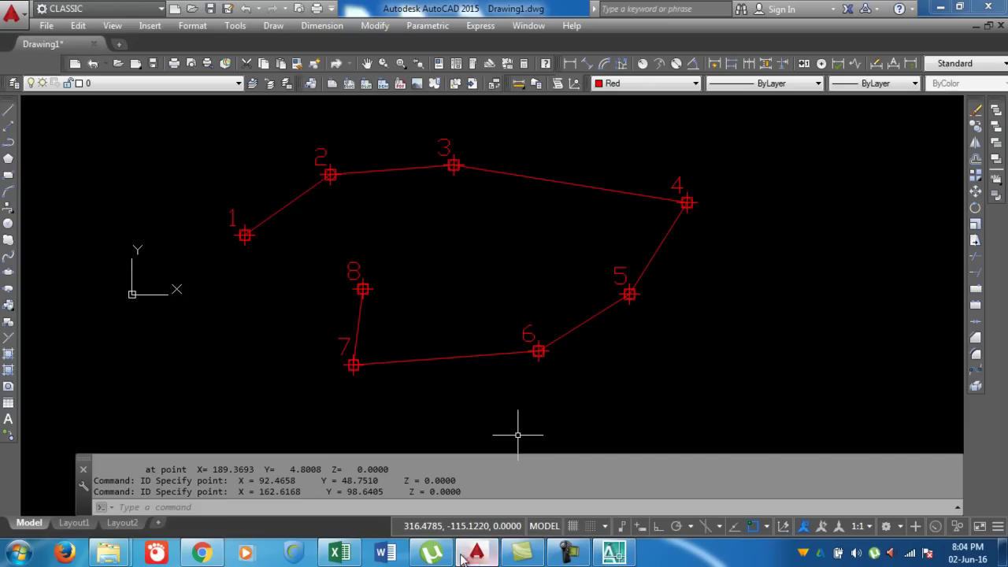
pyautogui.click(340, 554)
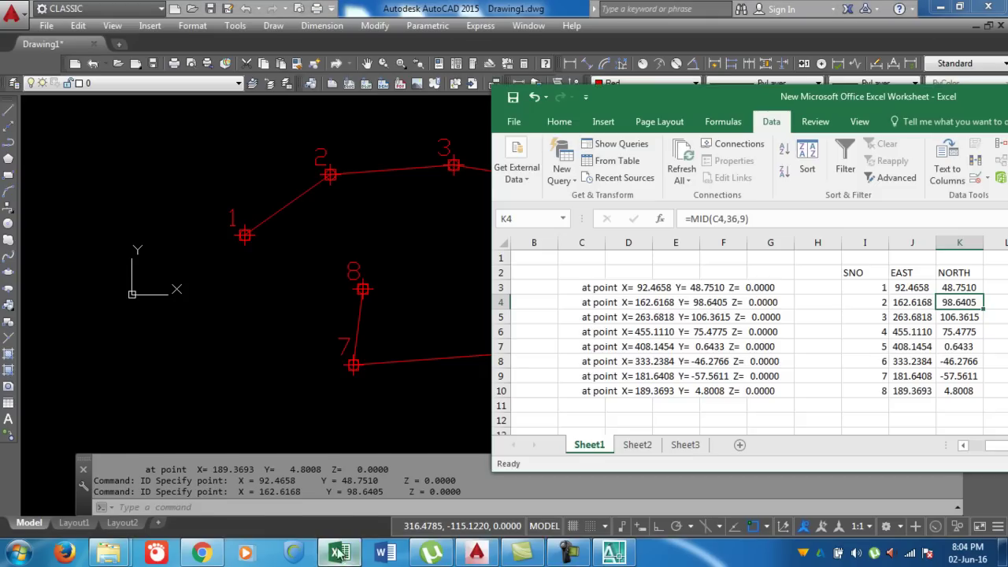
pyautogui.doubleClick(977, 111)
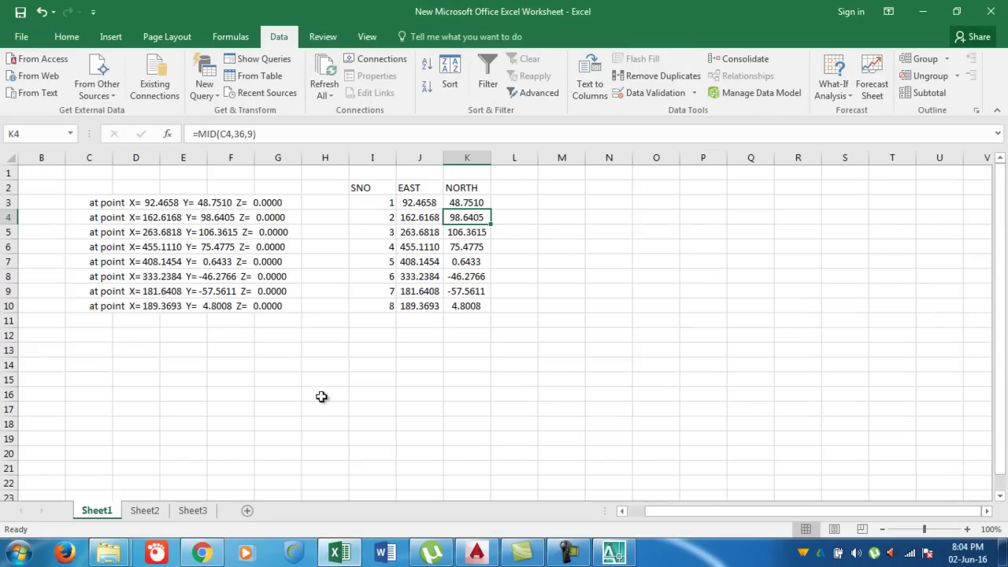
pyautogui.moveTo(569, 555)
pyautogui.click(145, 512)
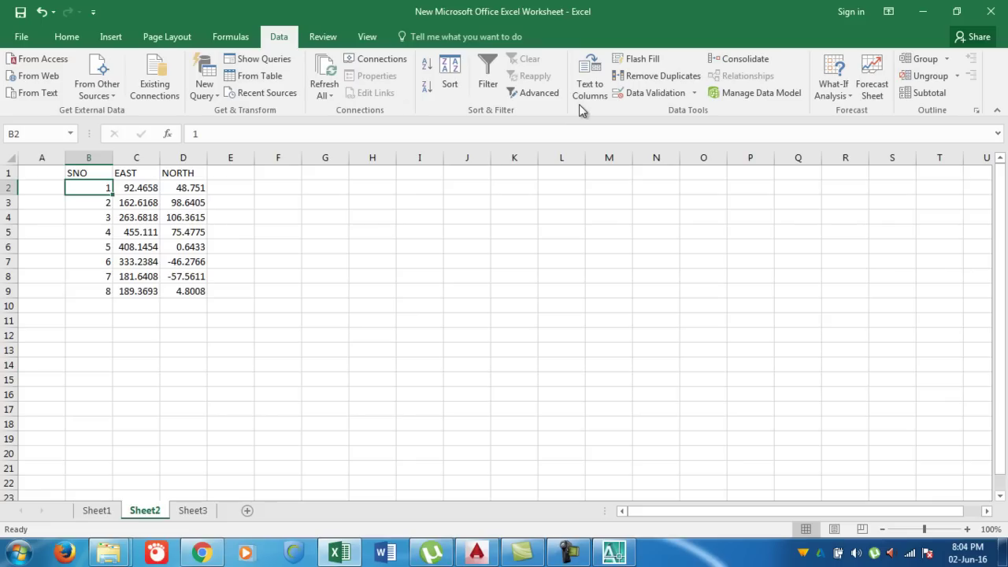
# Step: Minimize Excel and AutoCAD 2015, and briefly view the empty AutoCAD 2007 drawing before minimizing it too
pyautogui.click(940, 11)
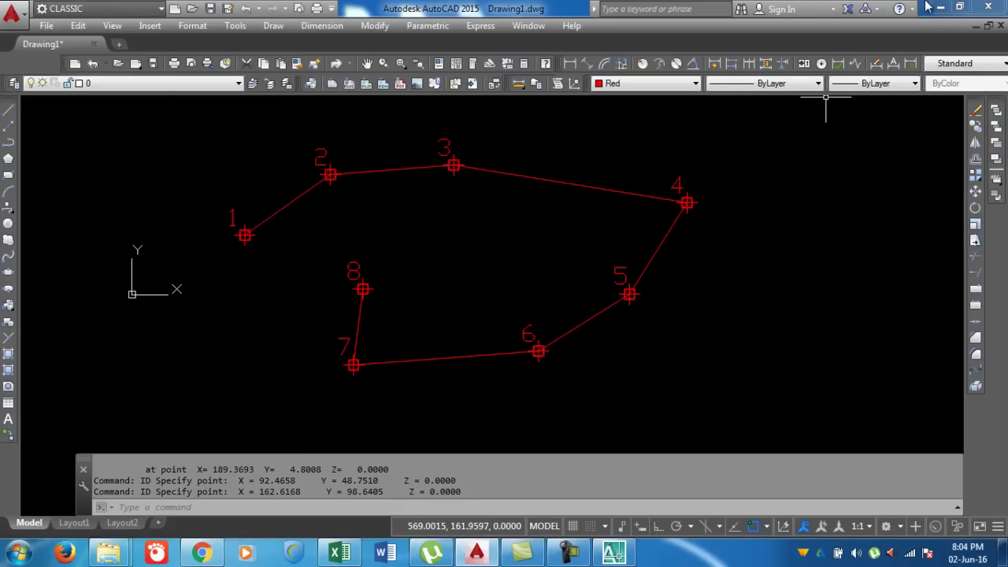
pyautogui.click(937, 7)
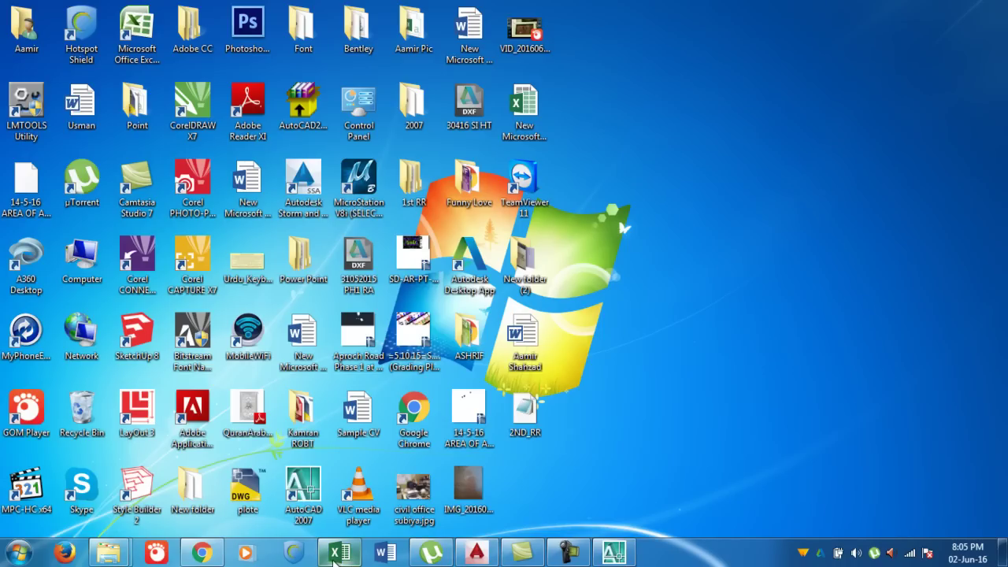
pyautogui.moveTo(340, 554)
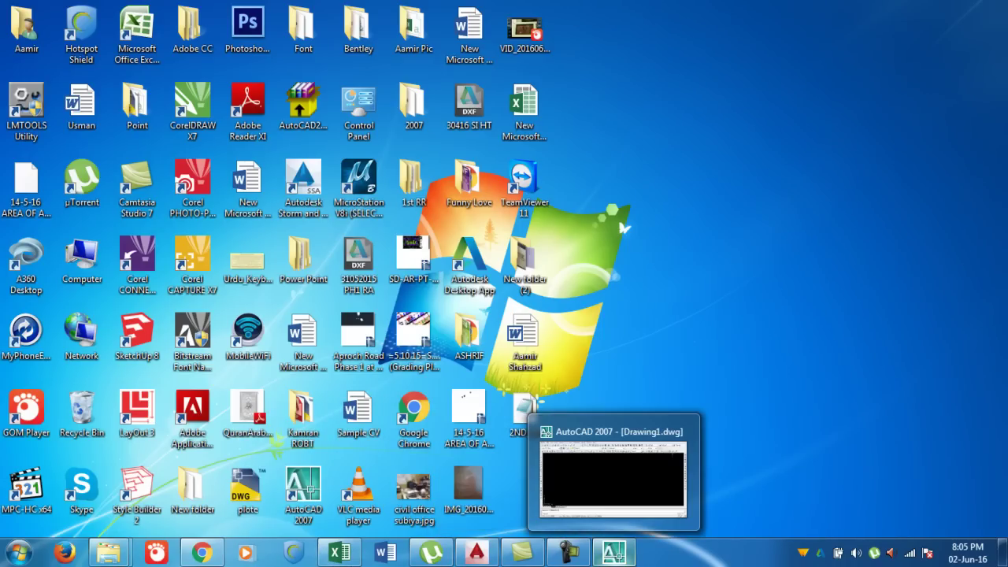
pyautogui.click(615, 554)
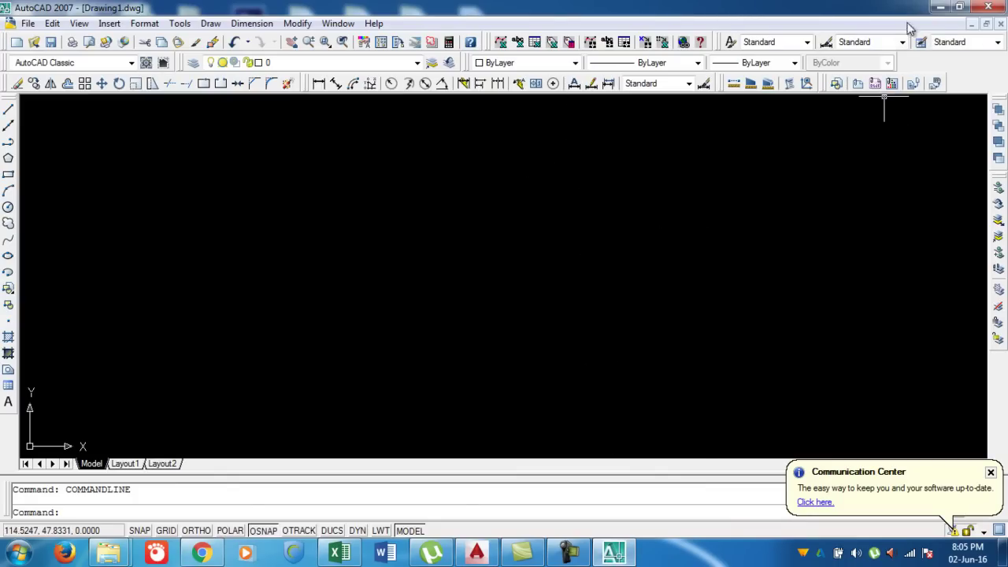
pyautogui.click(938, 8)
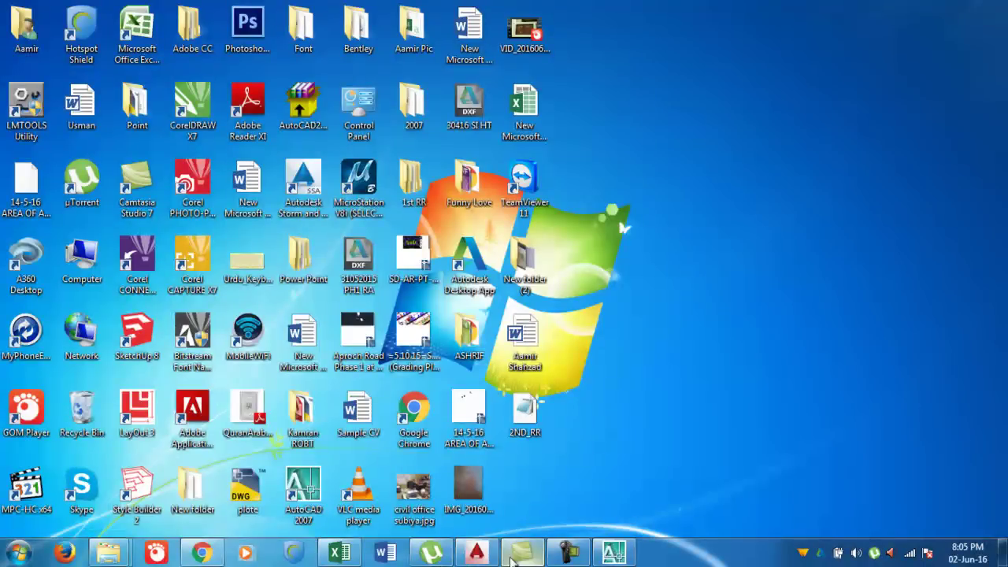
# Step: Switch to Chrome and view the YouTube channel's playlists and the comment requesting a video on AutoCAD coordinates in Excel
pyautogui.click(188, 555)
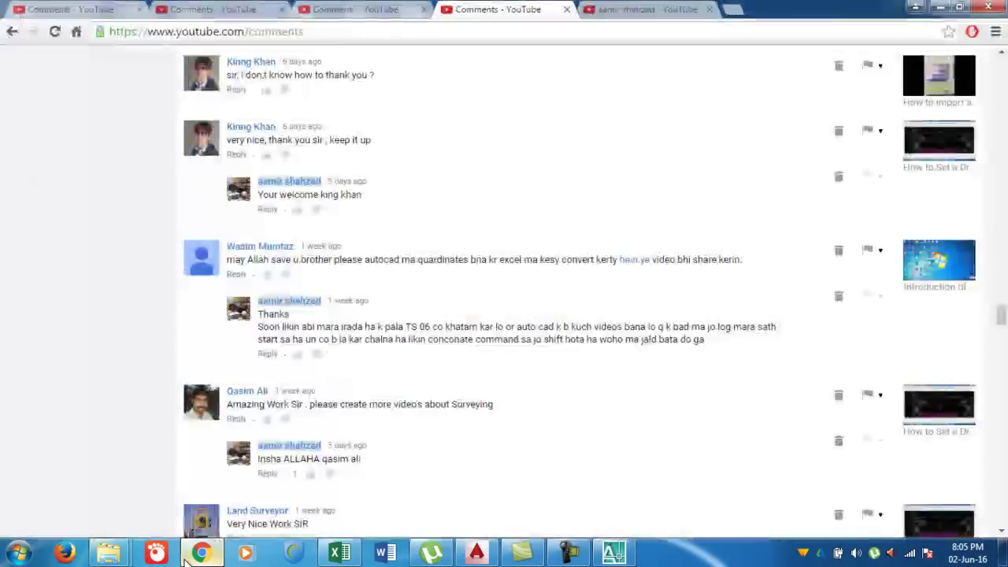
pyautogui.click(670, 9)
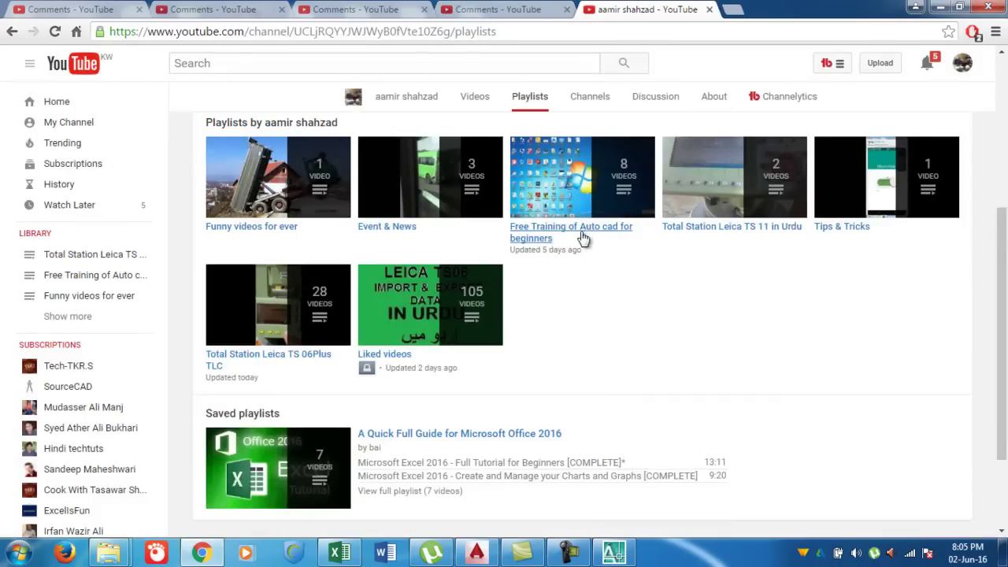
pyautogui.scroll(3, 583, 239)
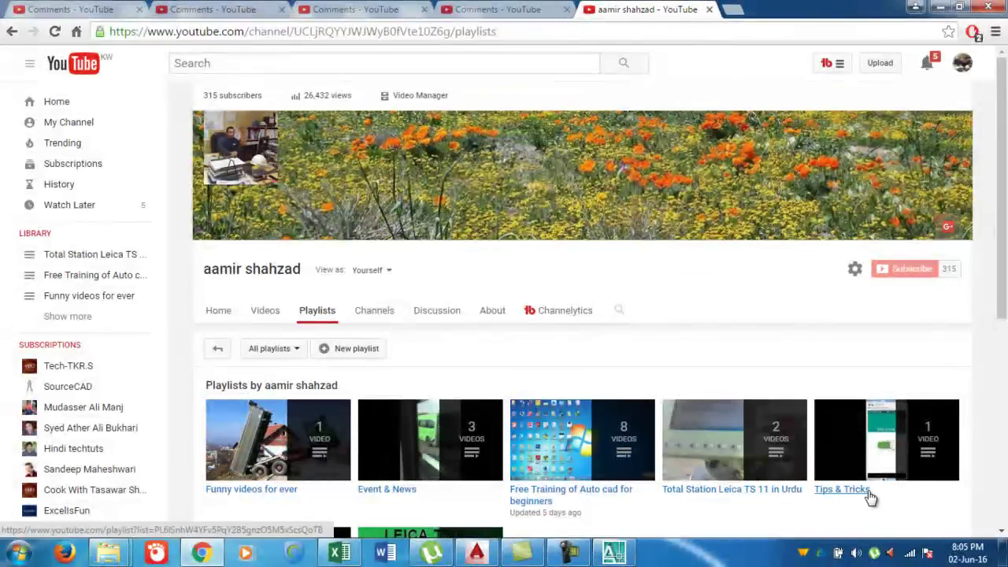
pyautogui.click(502, 9)
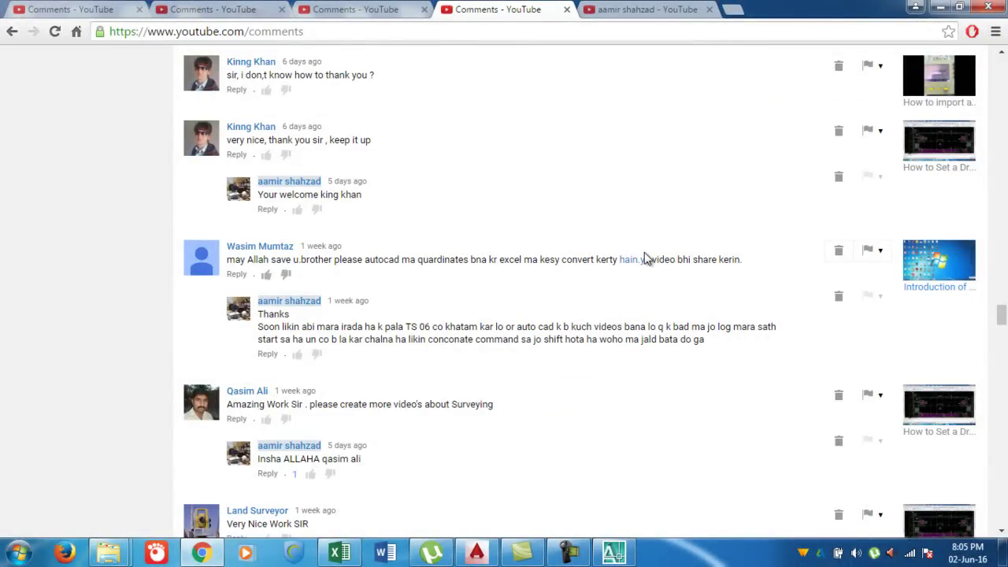
# Step: Skim the newer YouTube comments, open the channel's home page and look over its suggested videos and related channels
pyautogui.scroll(6, 524, 429)
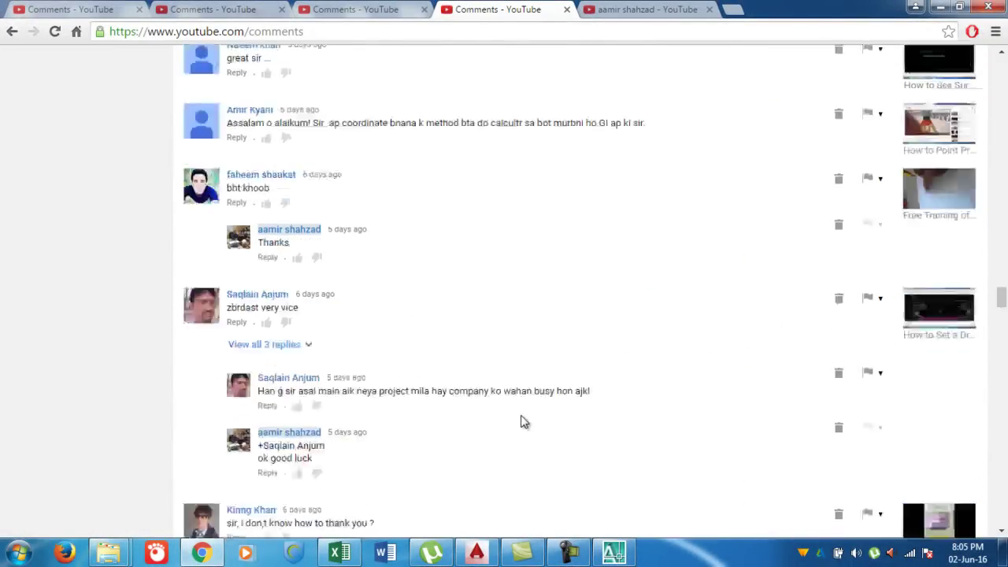
pyautogui.scroll(3, 524, 423)
pyautogui.click(648, 10)
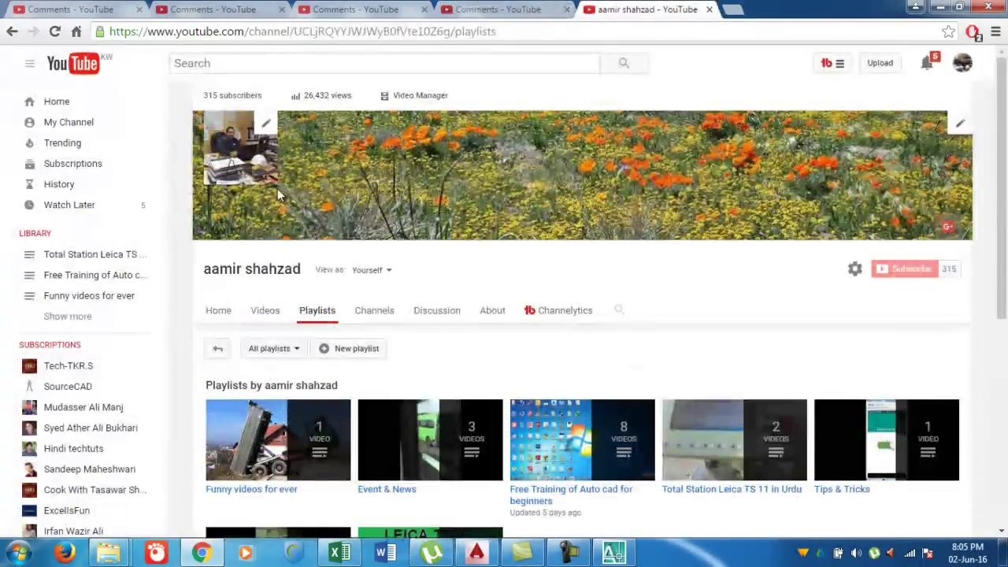
pyautogui.click(252, 272)
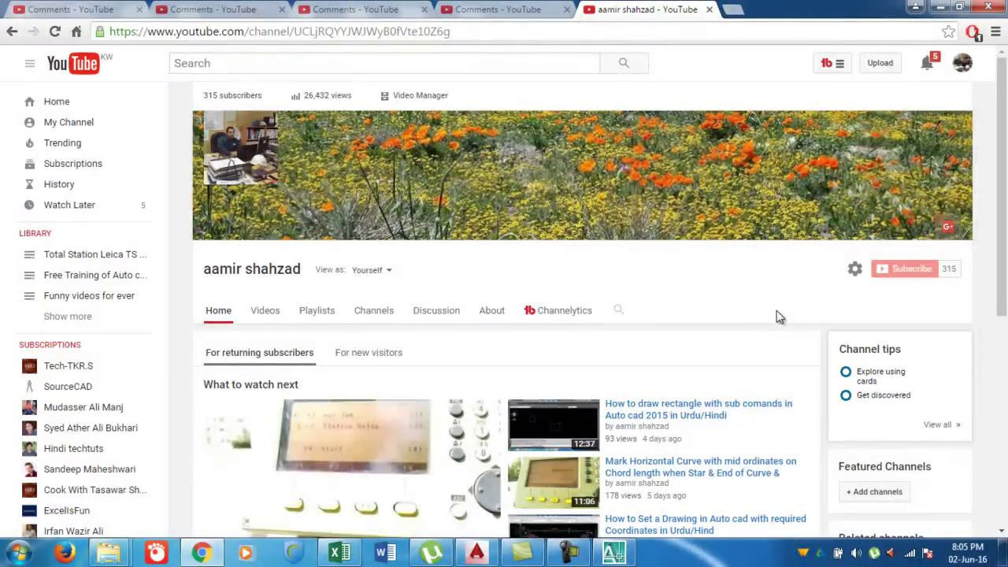
pyautogui.scroll(-4, 780, 316)
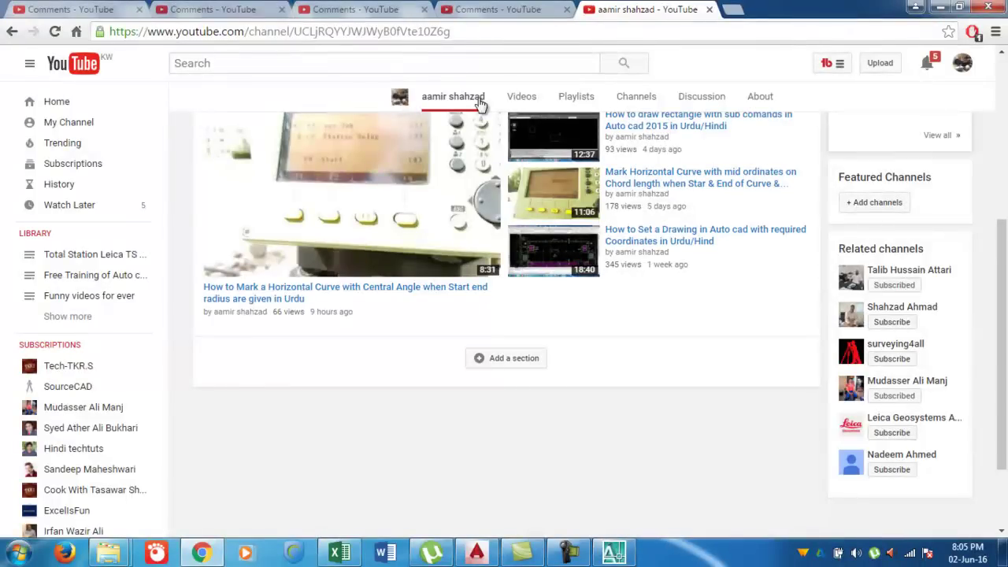
# Step: Return to the YouTube comments page, look through the more recent viewer comments and bring up the screen recorder
pyautogui.click(492, 8)
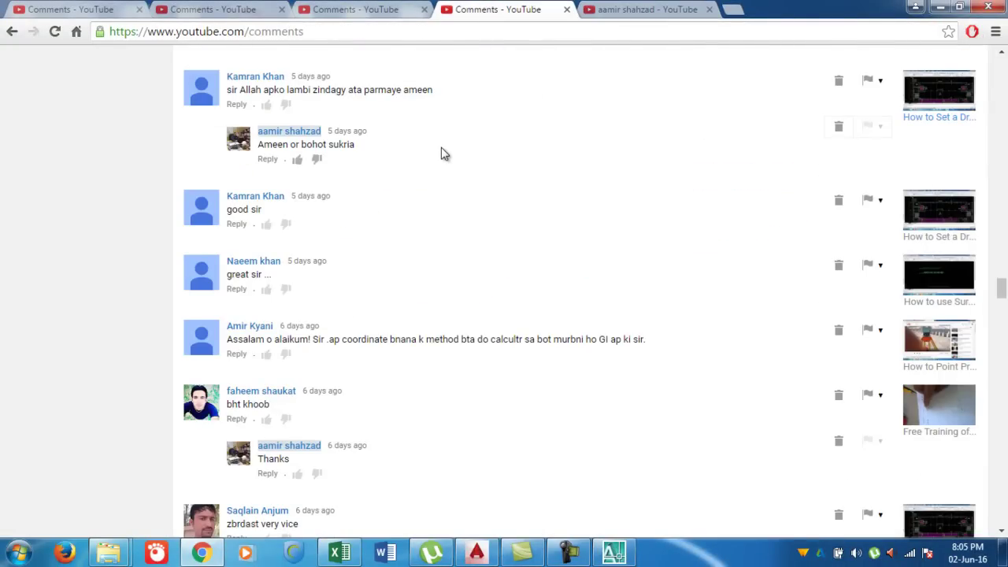
pyautogui.scroll(9, 520, 167)
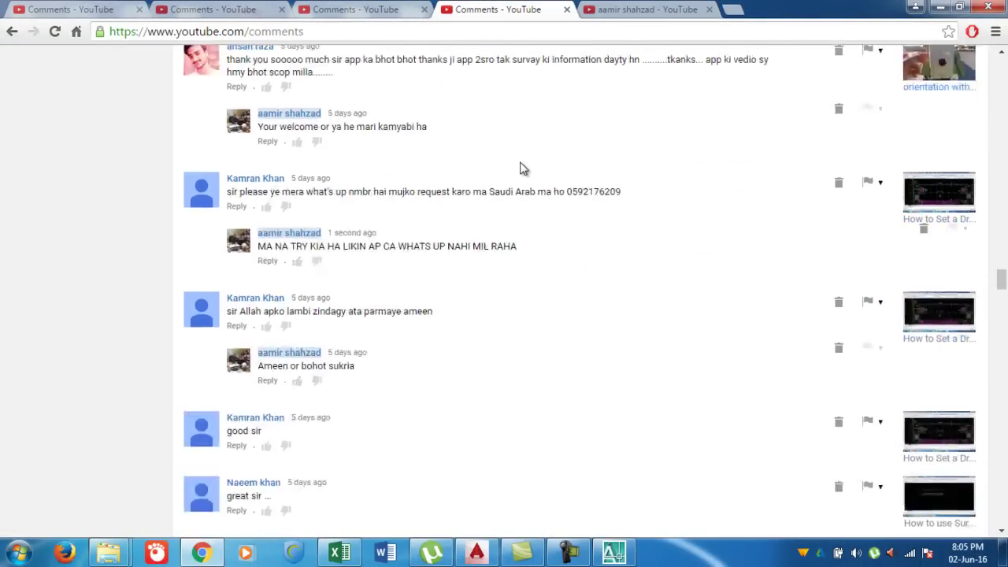
pyautogui.scroll(3, 527, 173)
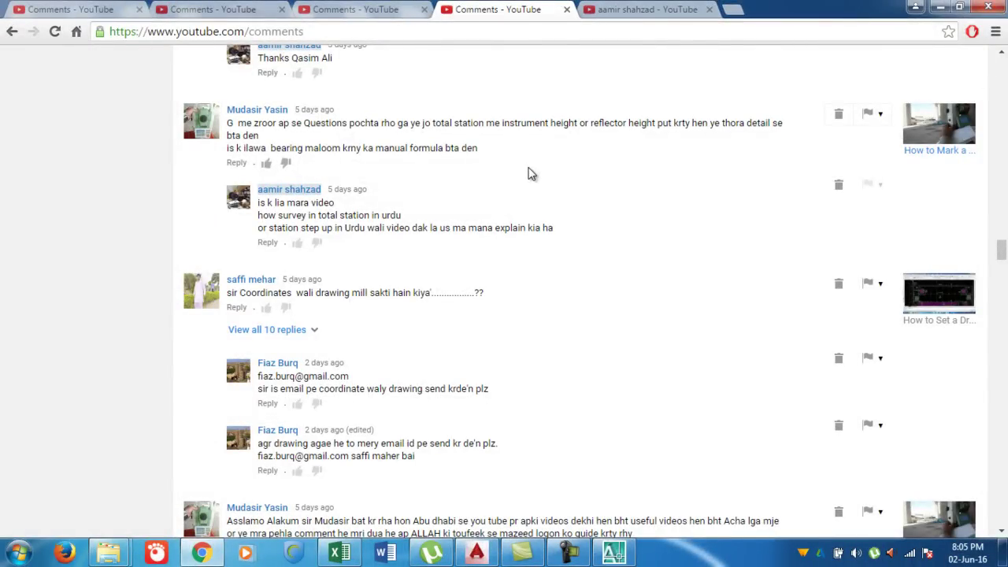
pyautogui.click(568, 554)
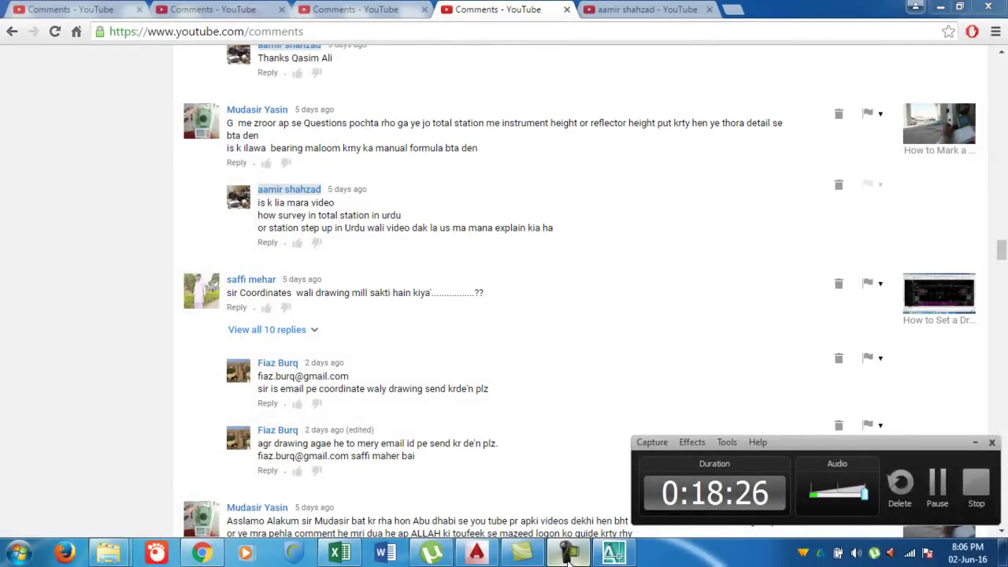